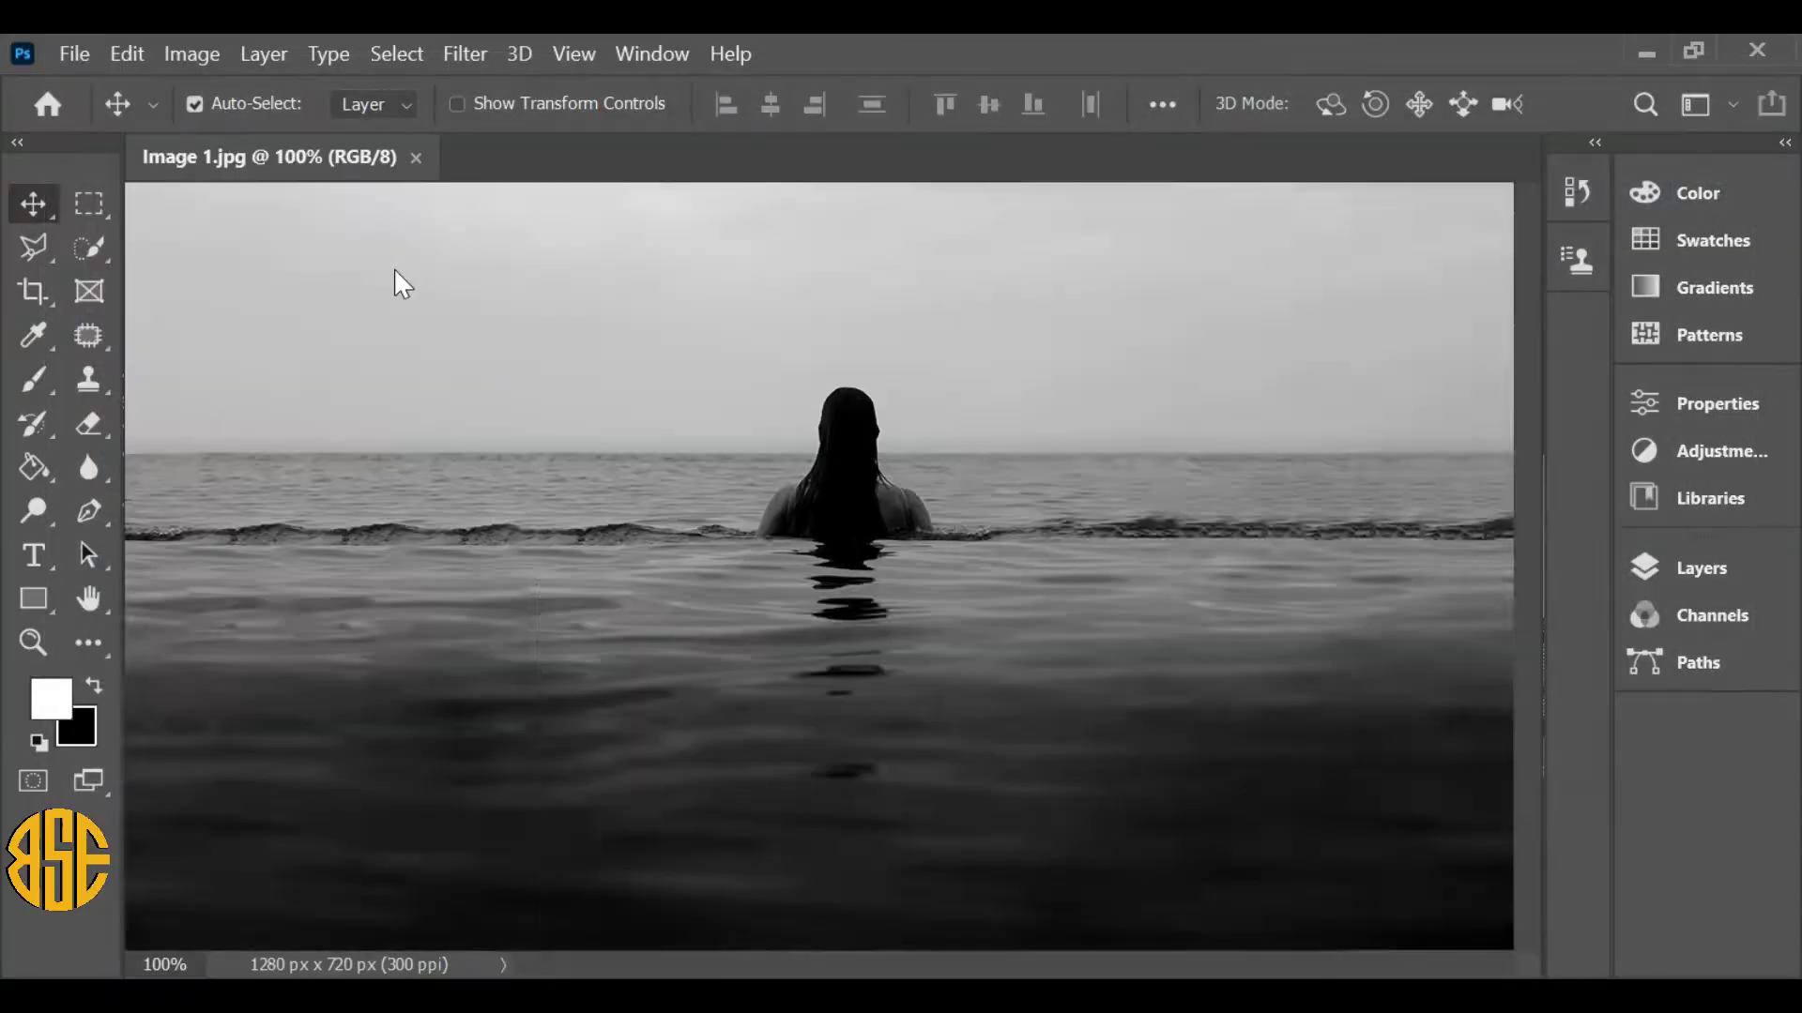
- Create two copies of the photo above the Background layer using Layer Via Copy twice
left_click(31, 648)
right_click(494, 601)
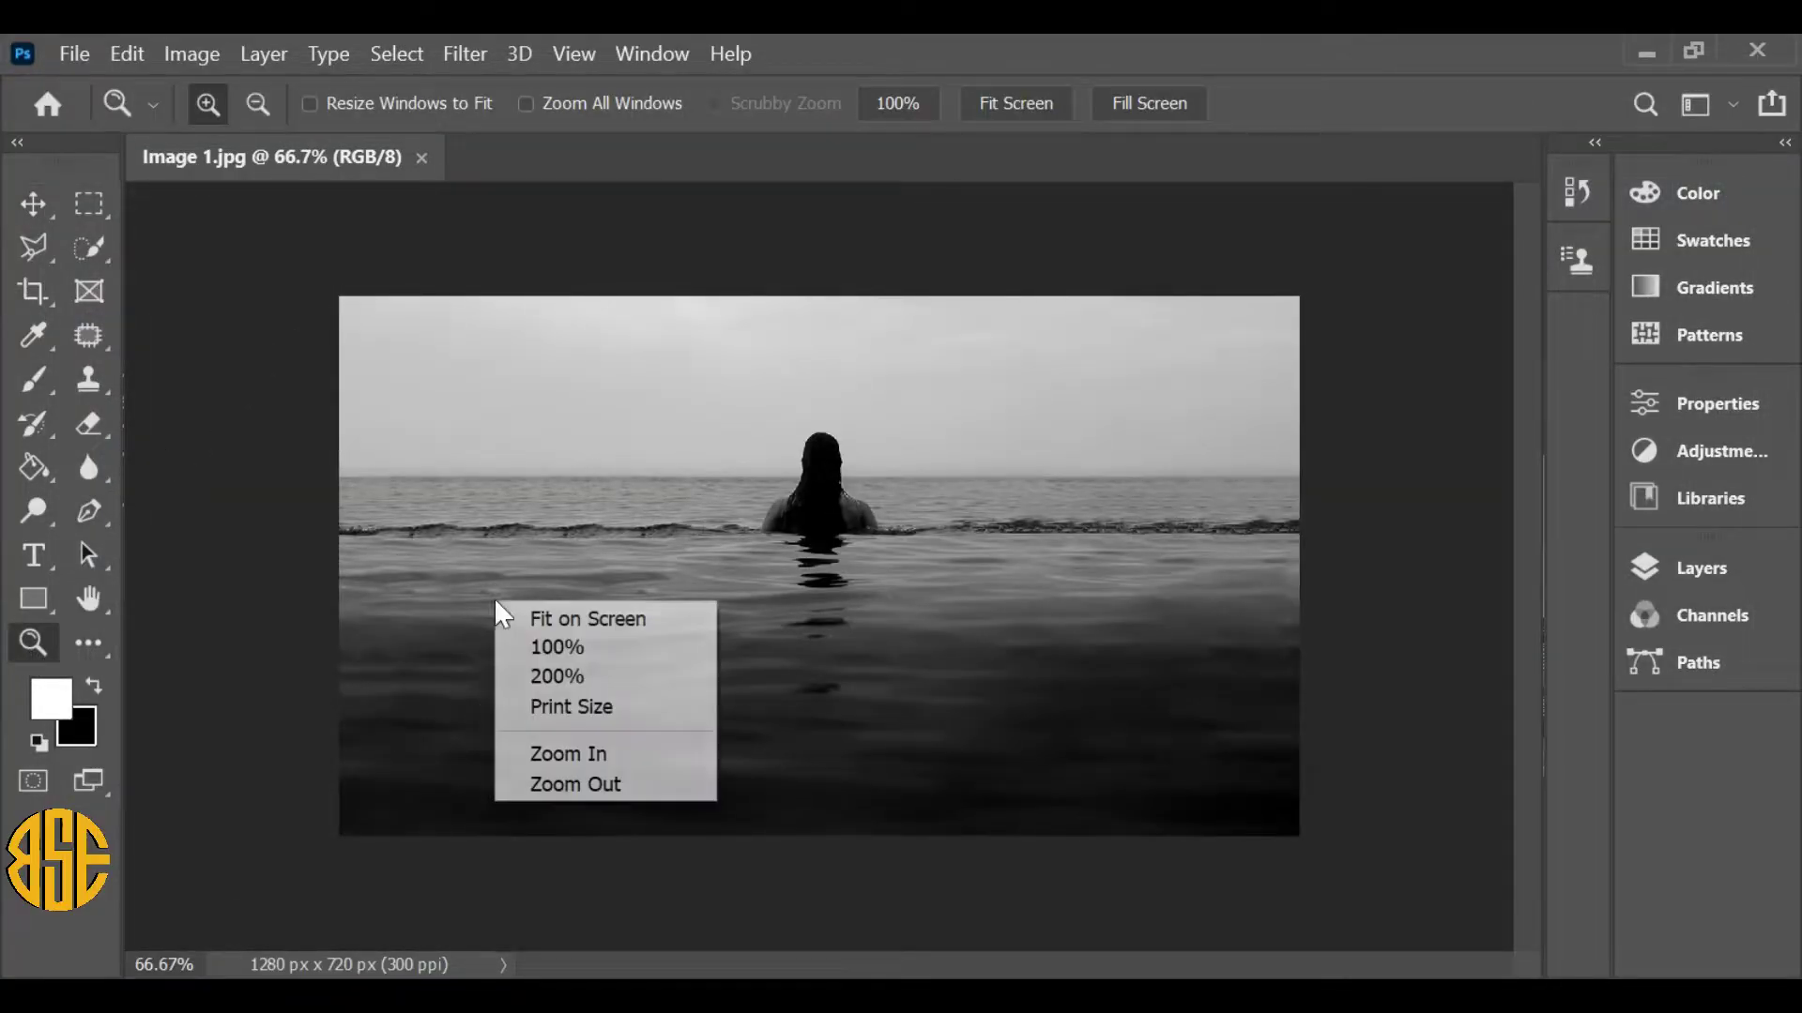
left_click(647, 620)
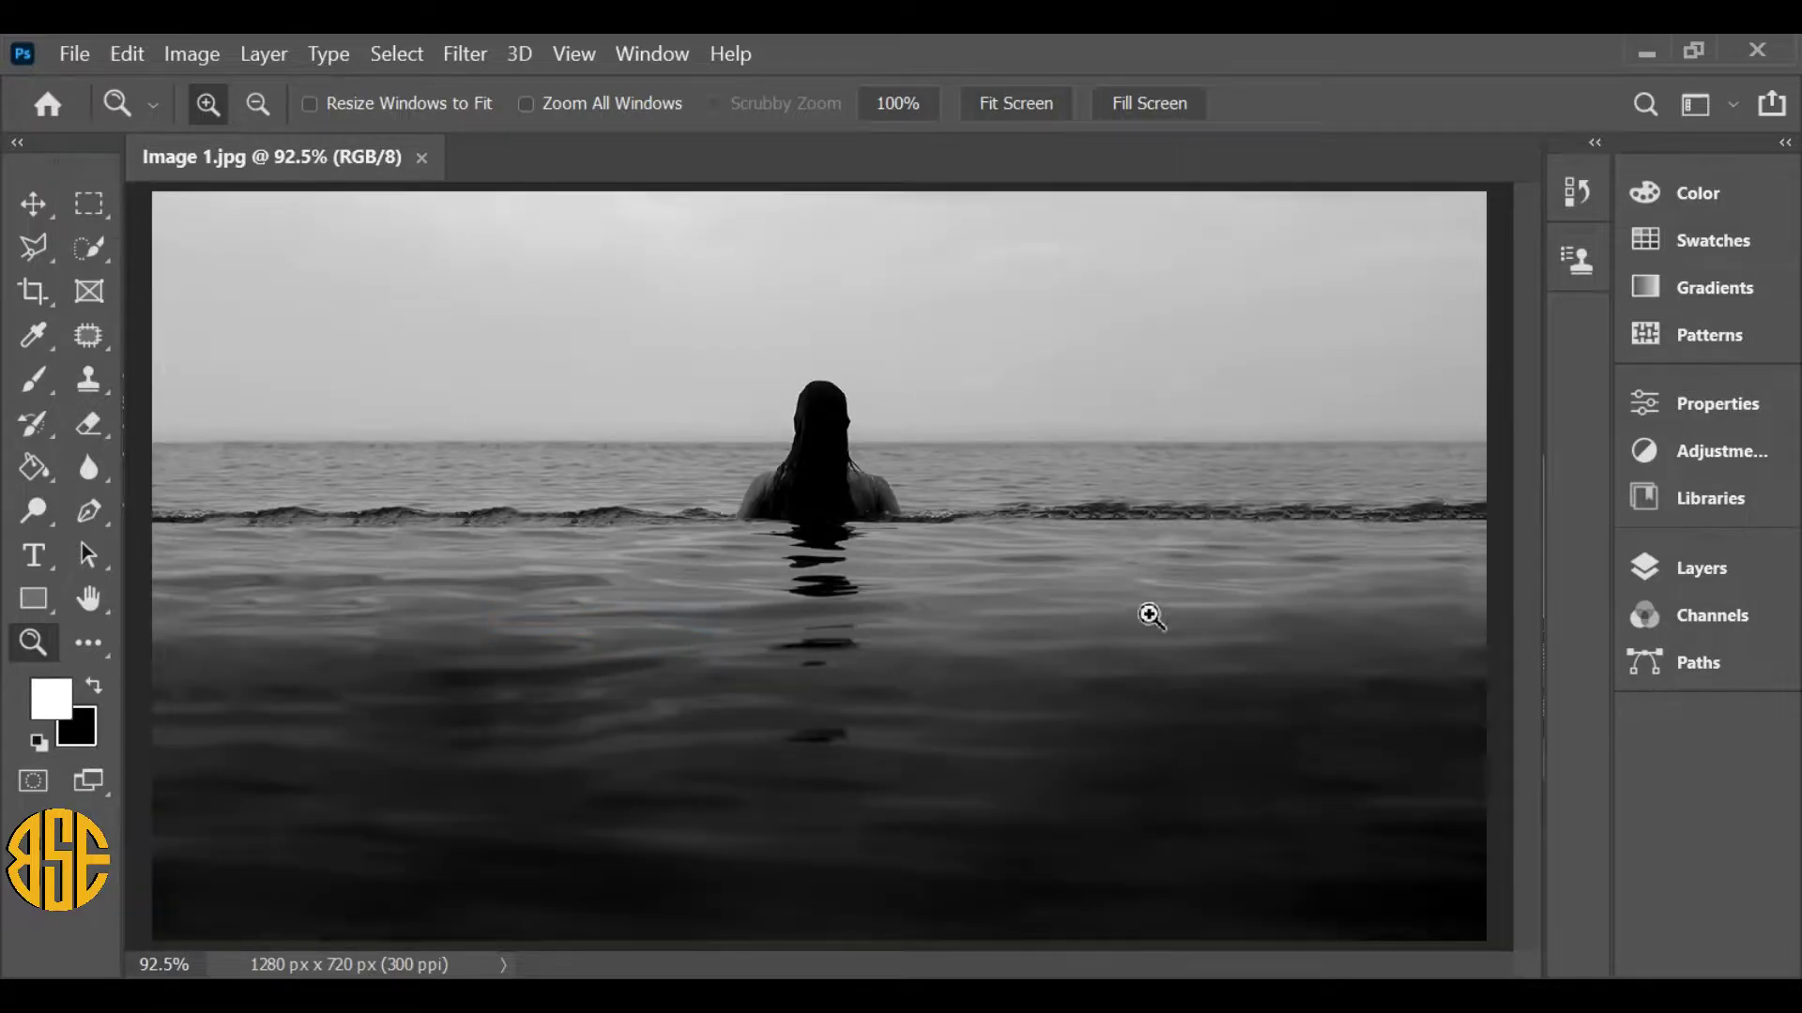
left_click(1724, 572)
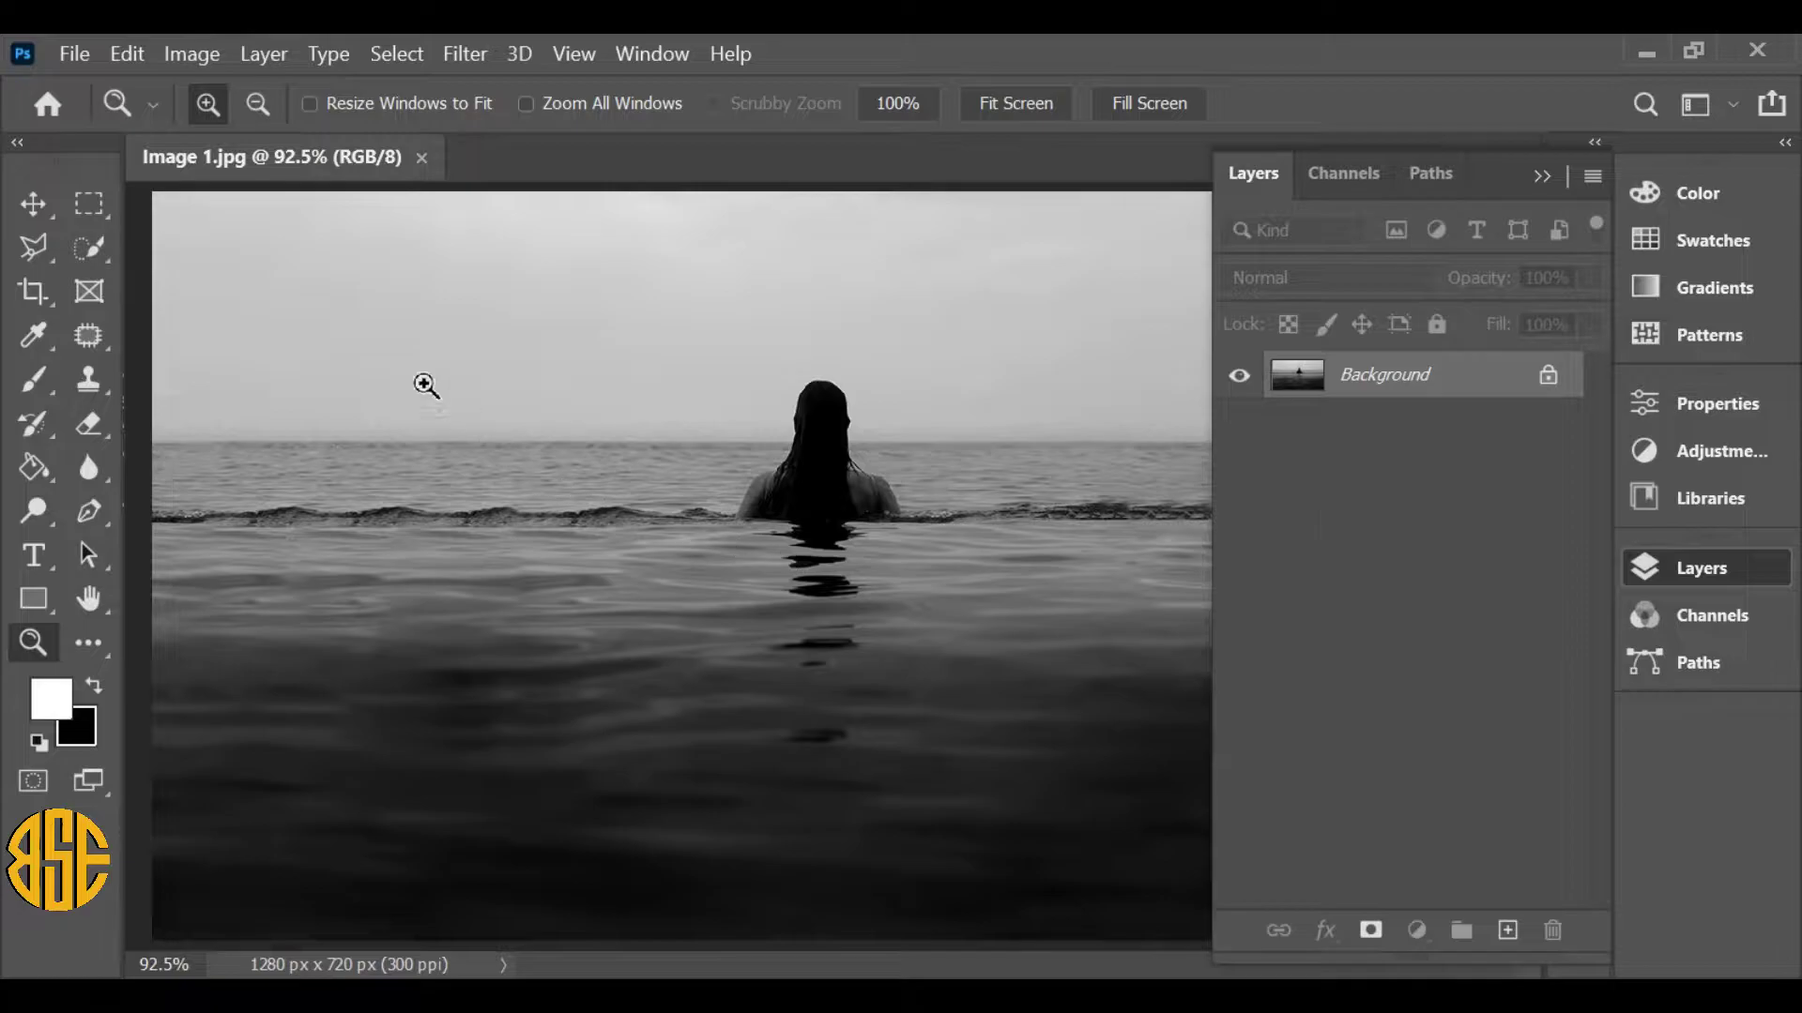
left_click(263, 55)
mouse_move(350, 86)
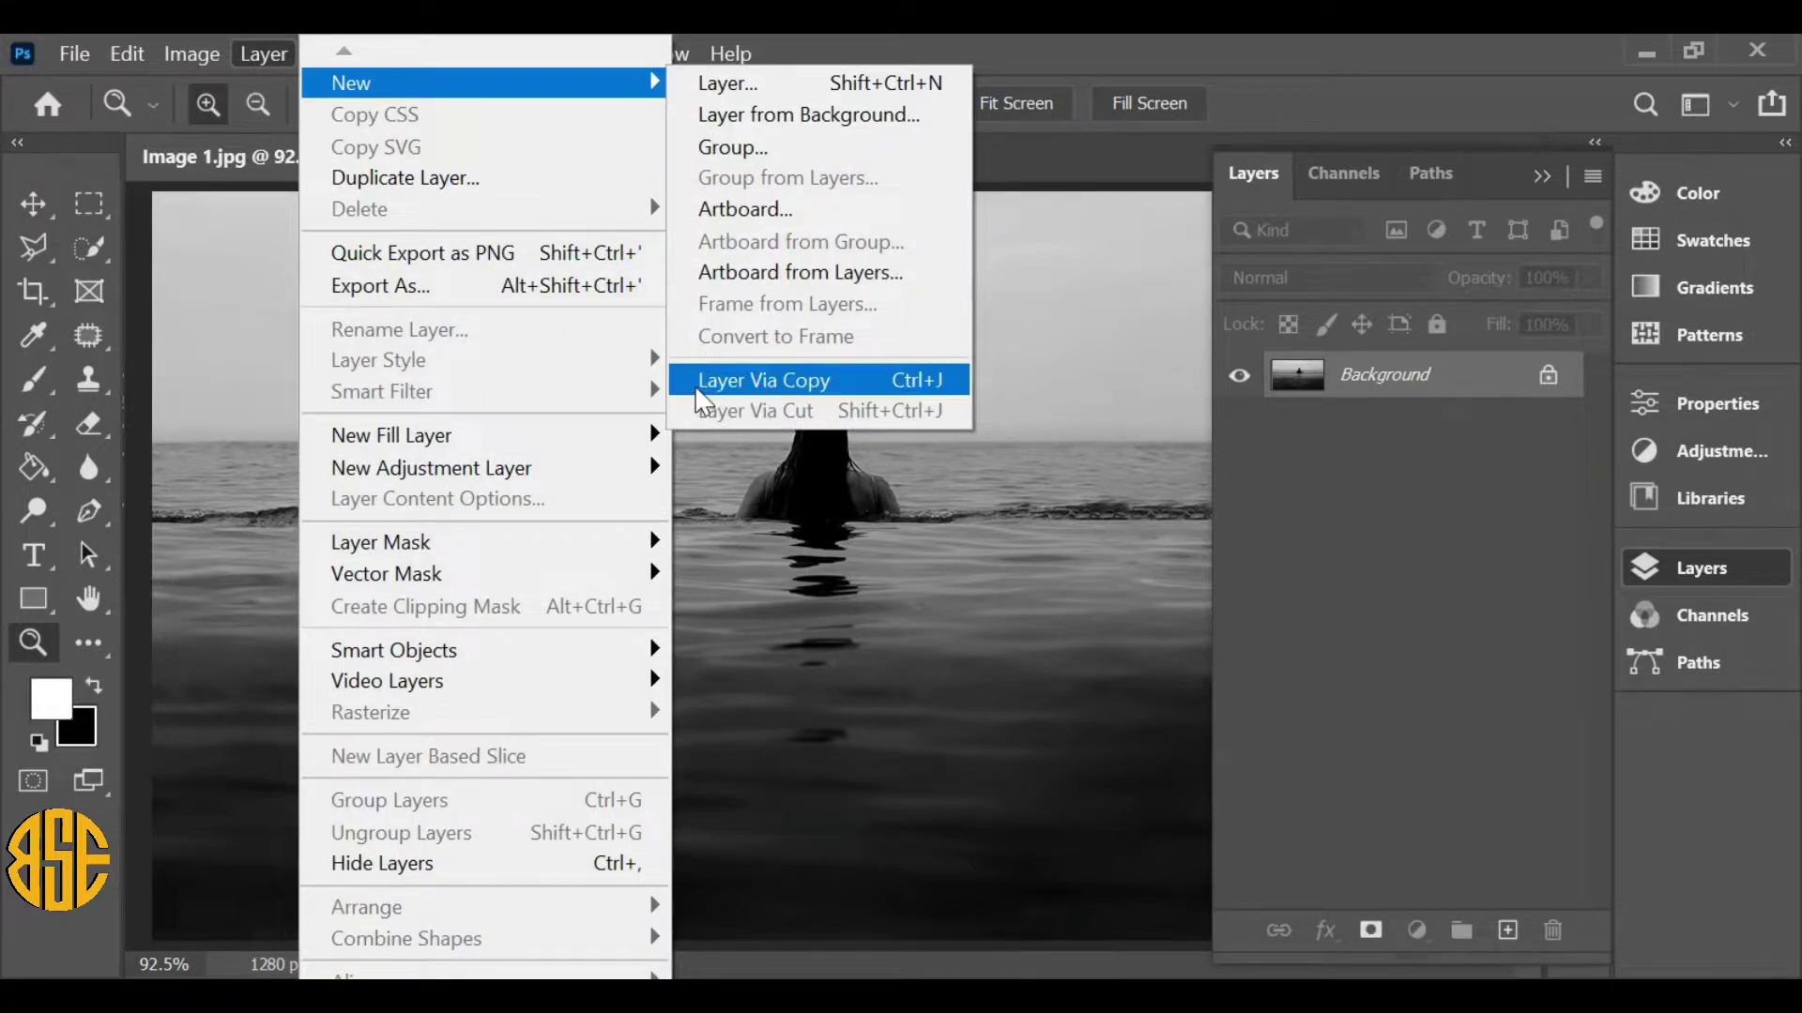
left_click(883, 394)
left_click(263, 52)
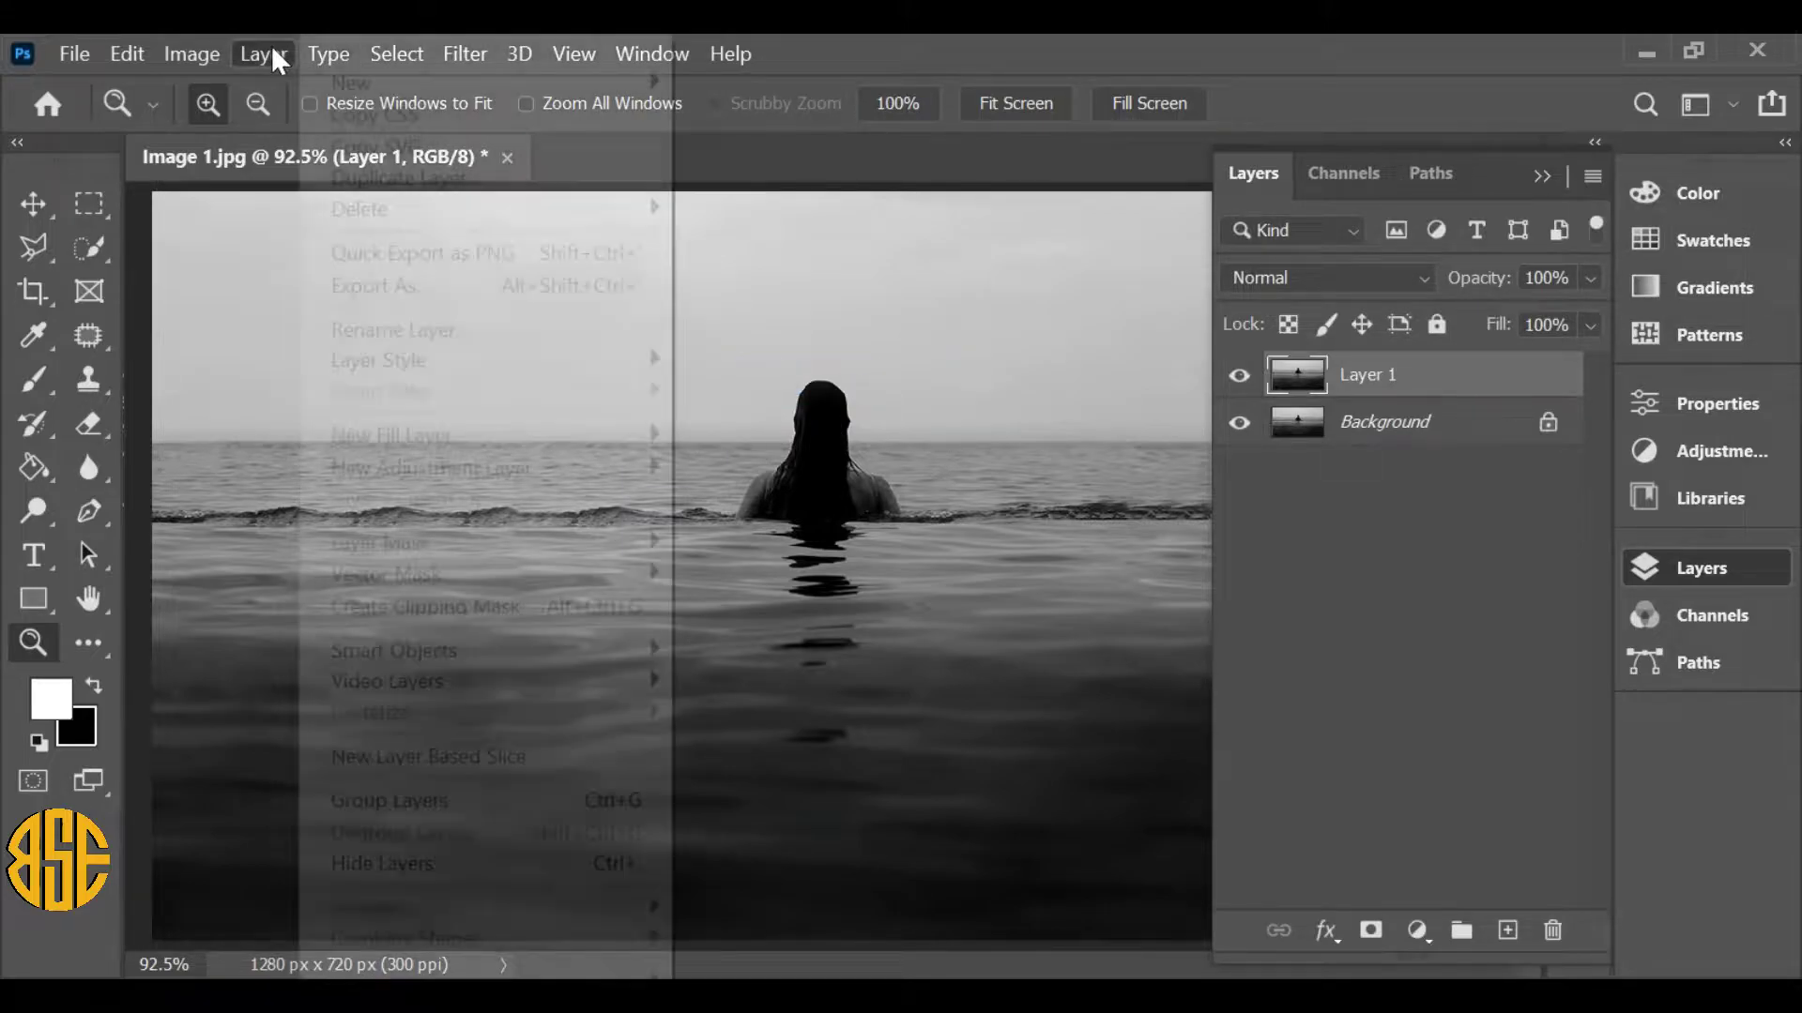
mouse_move(454, 89)
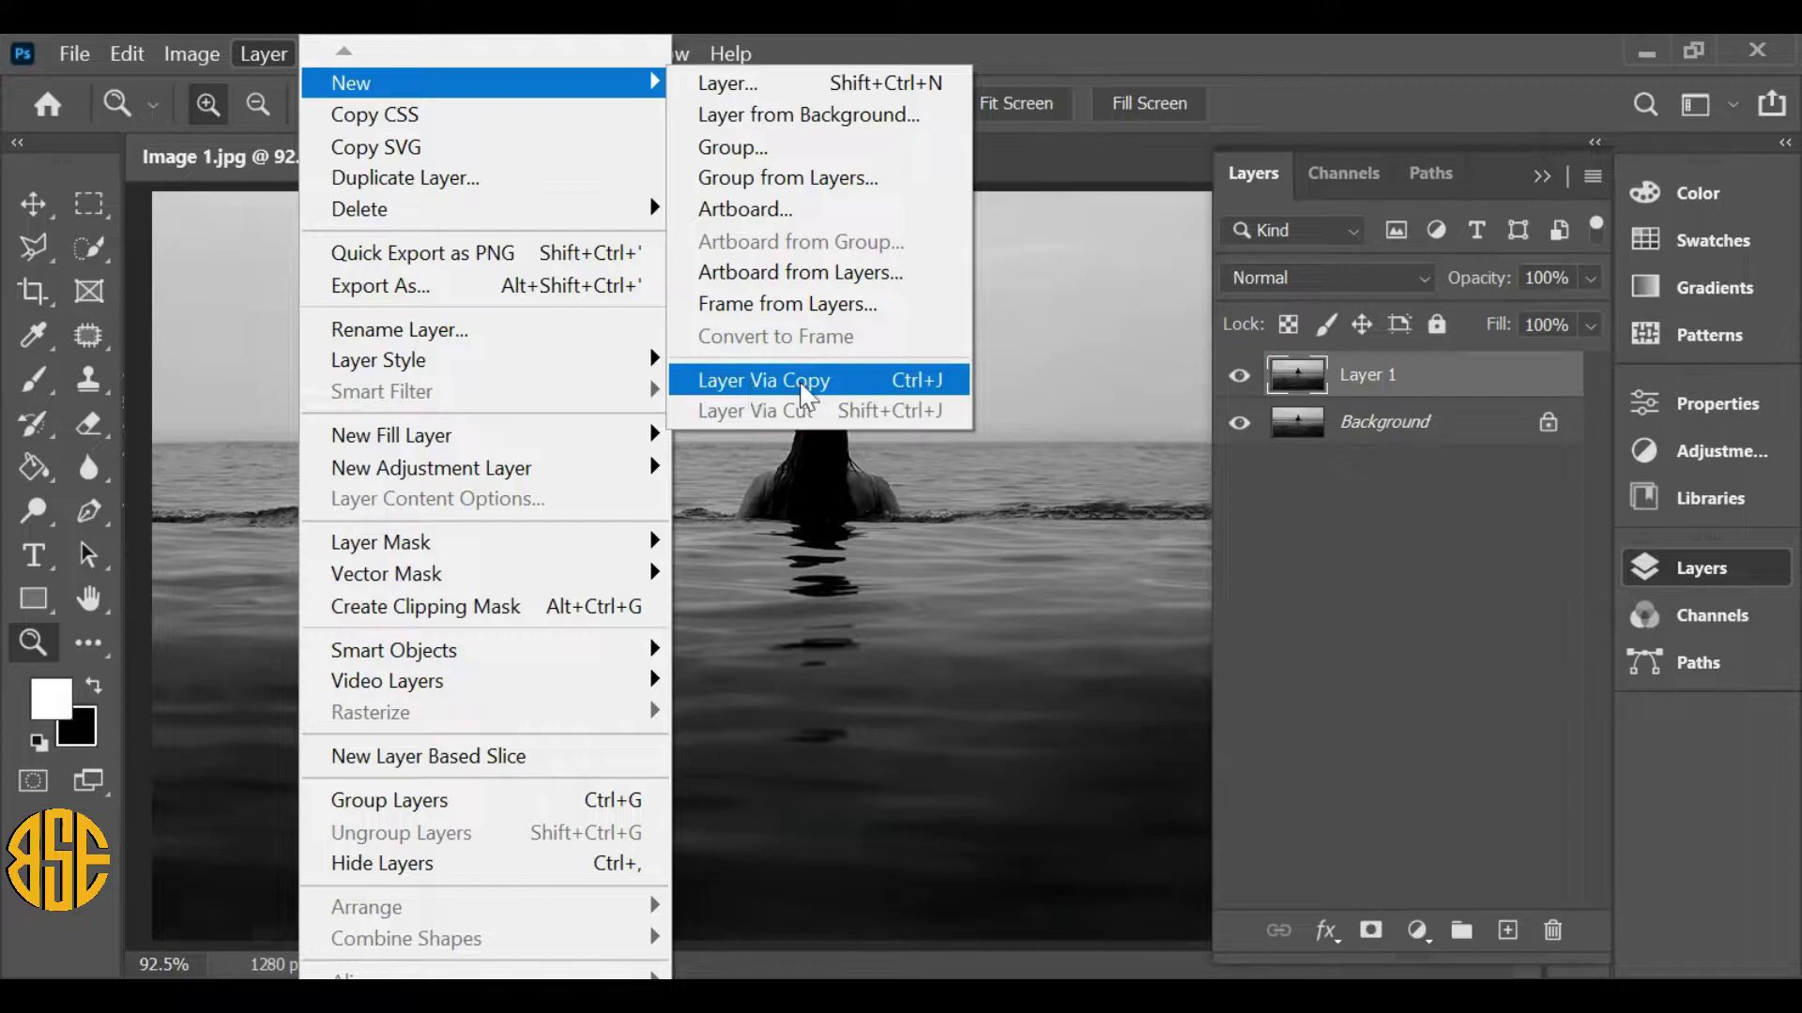
left_click(906, 390)
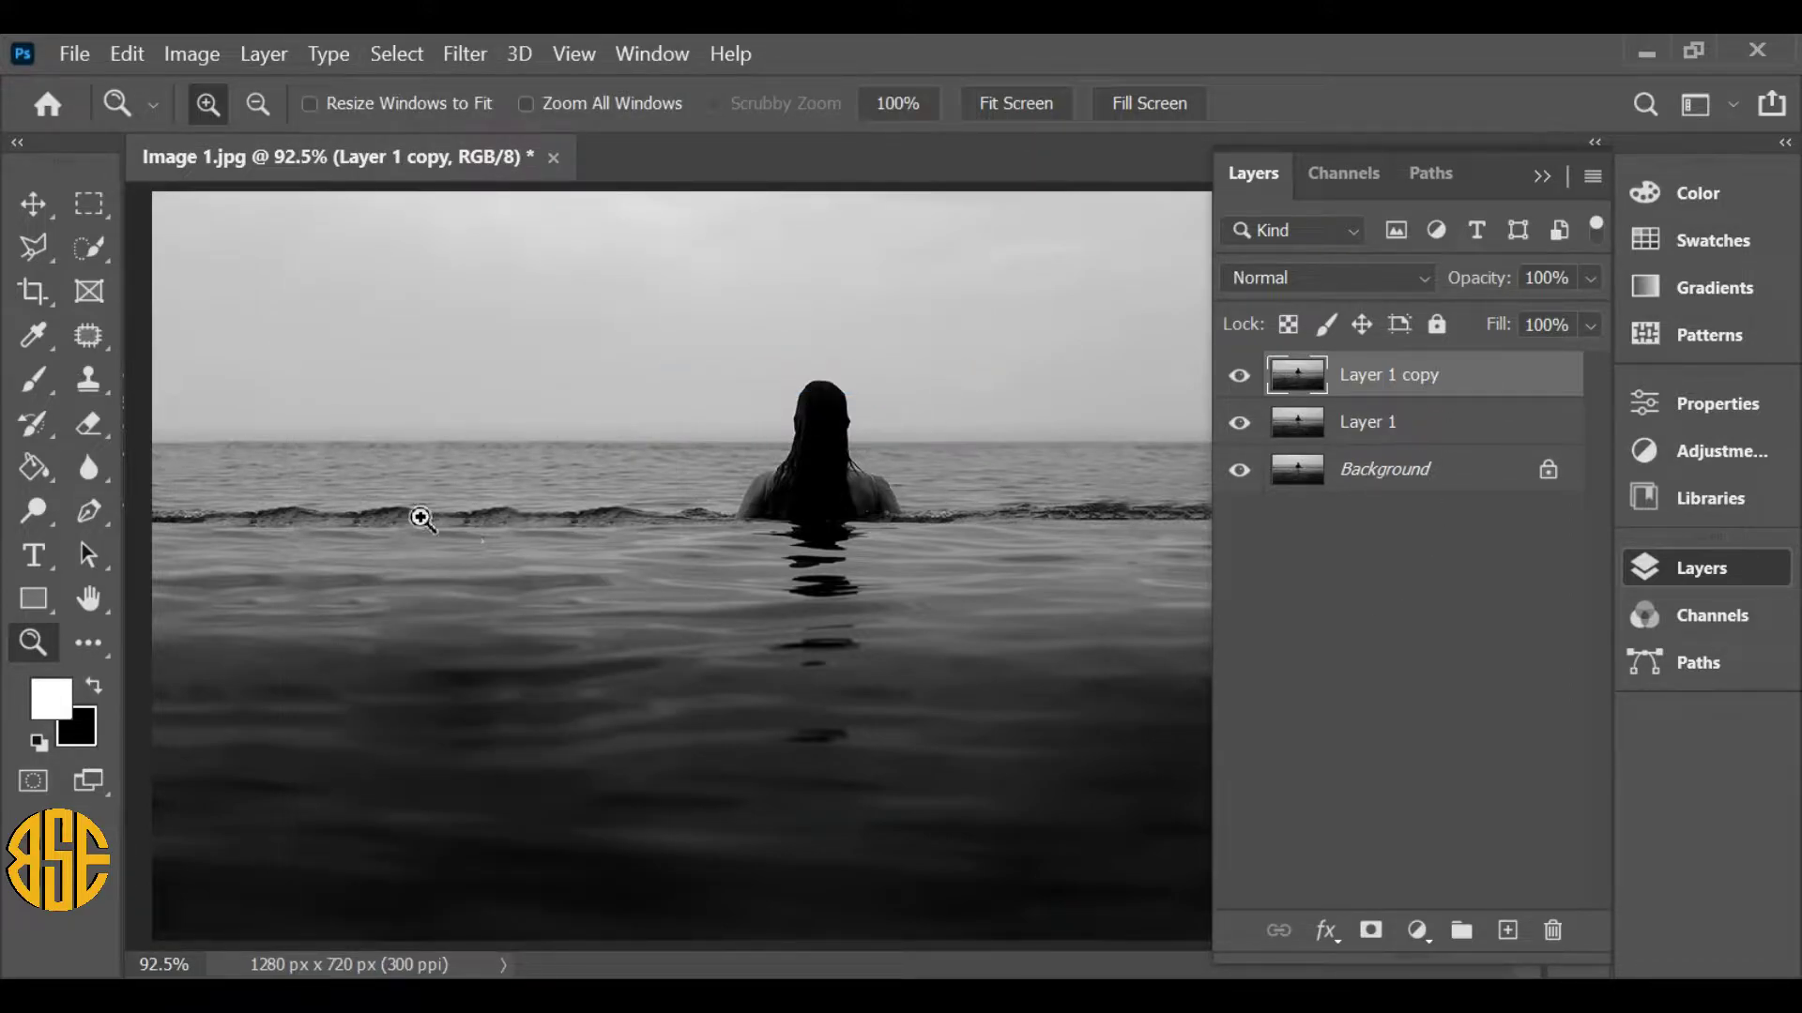
- Select the woman with the Quick Selection tool and isolate her on Layer 1 copy by adding and applying a layer mask
left_click(94, 250)
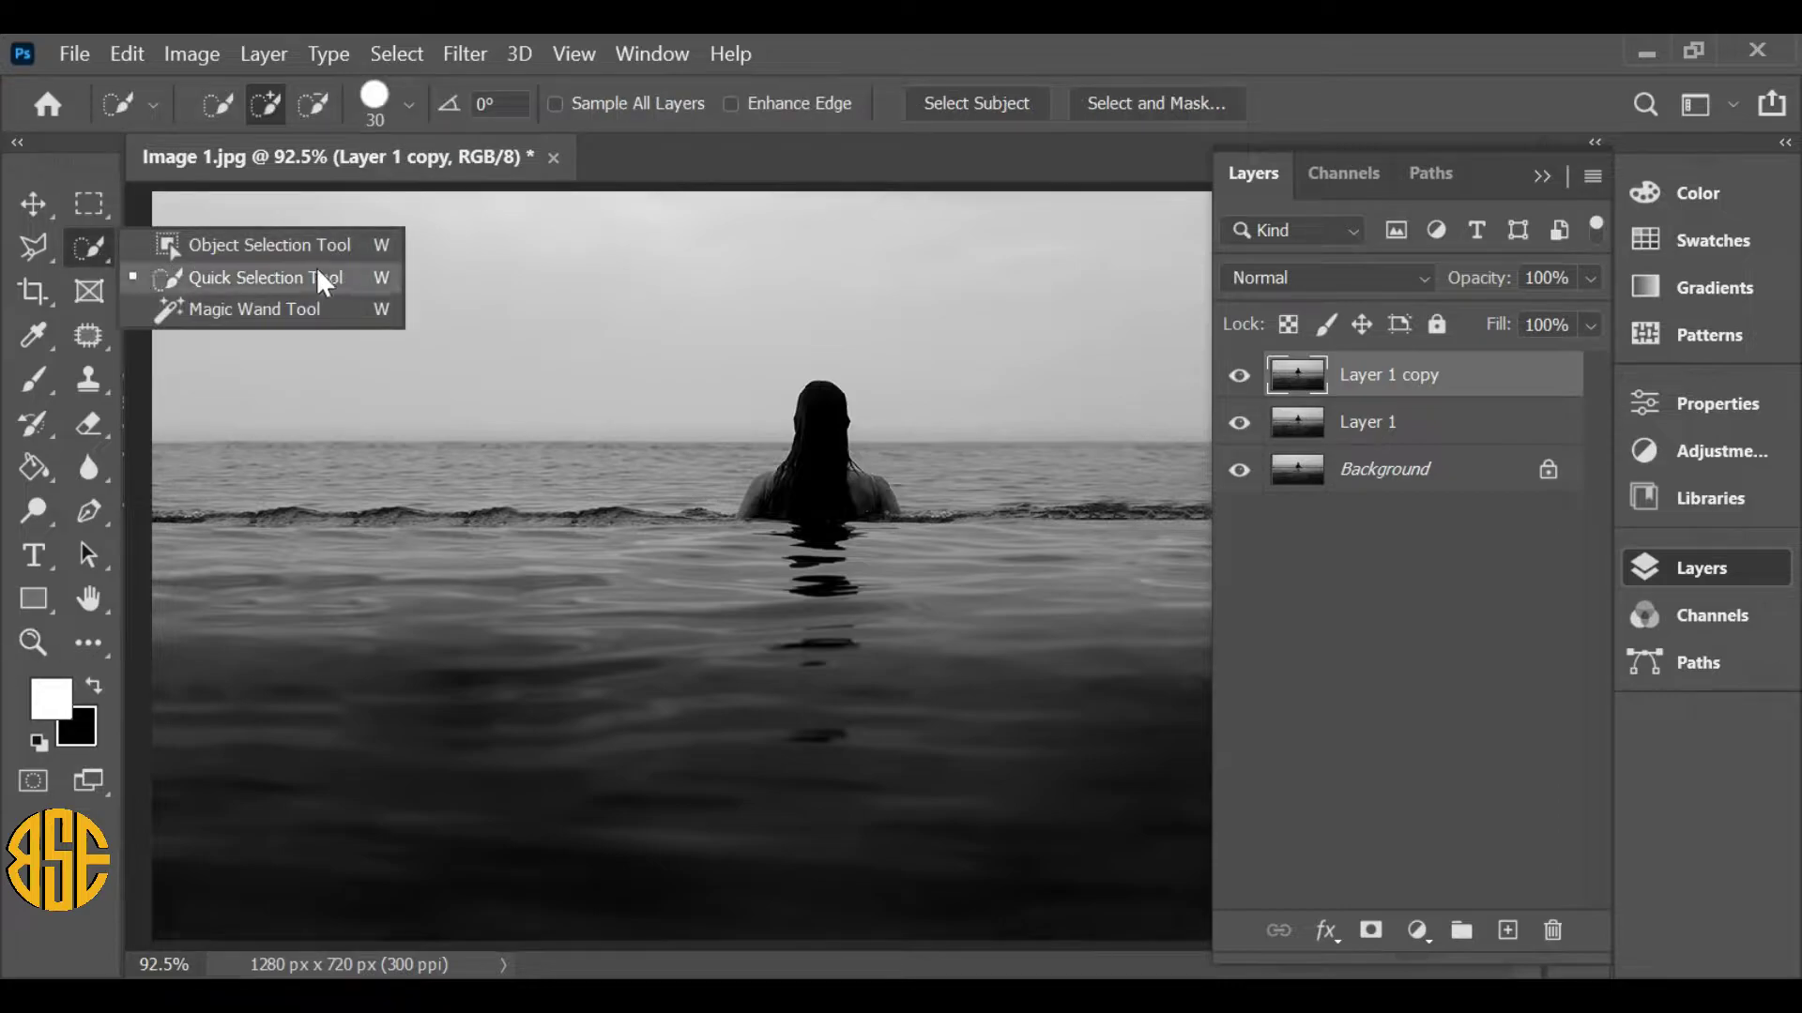
left_click(359, 279)
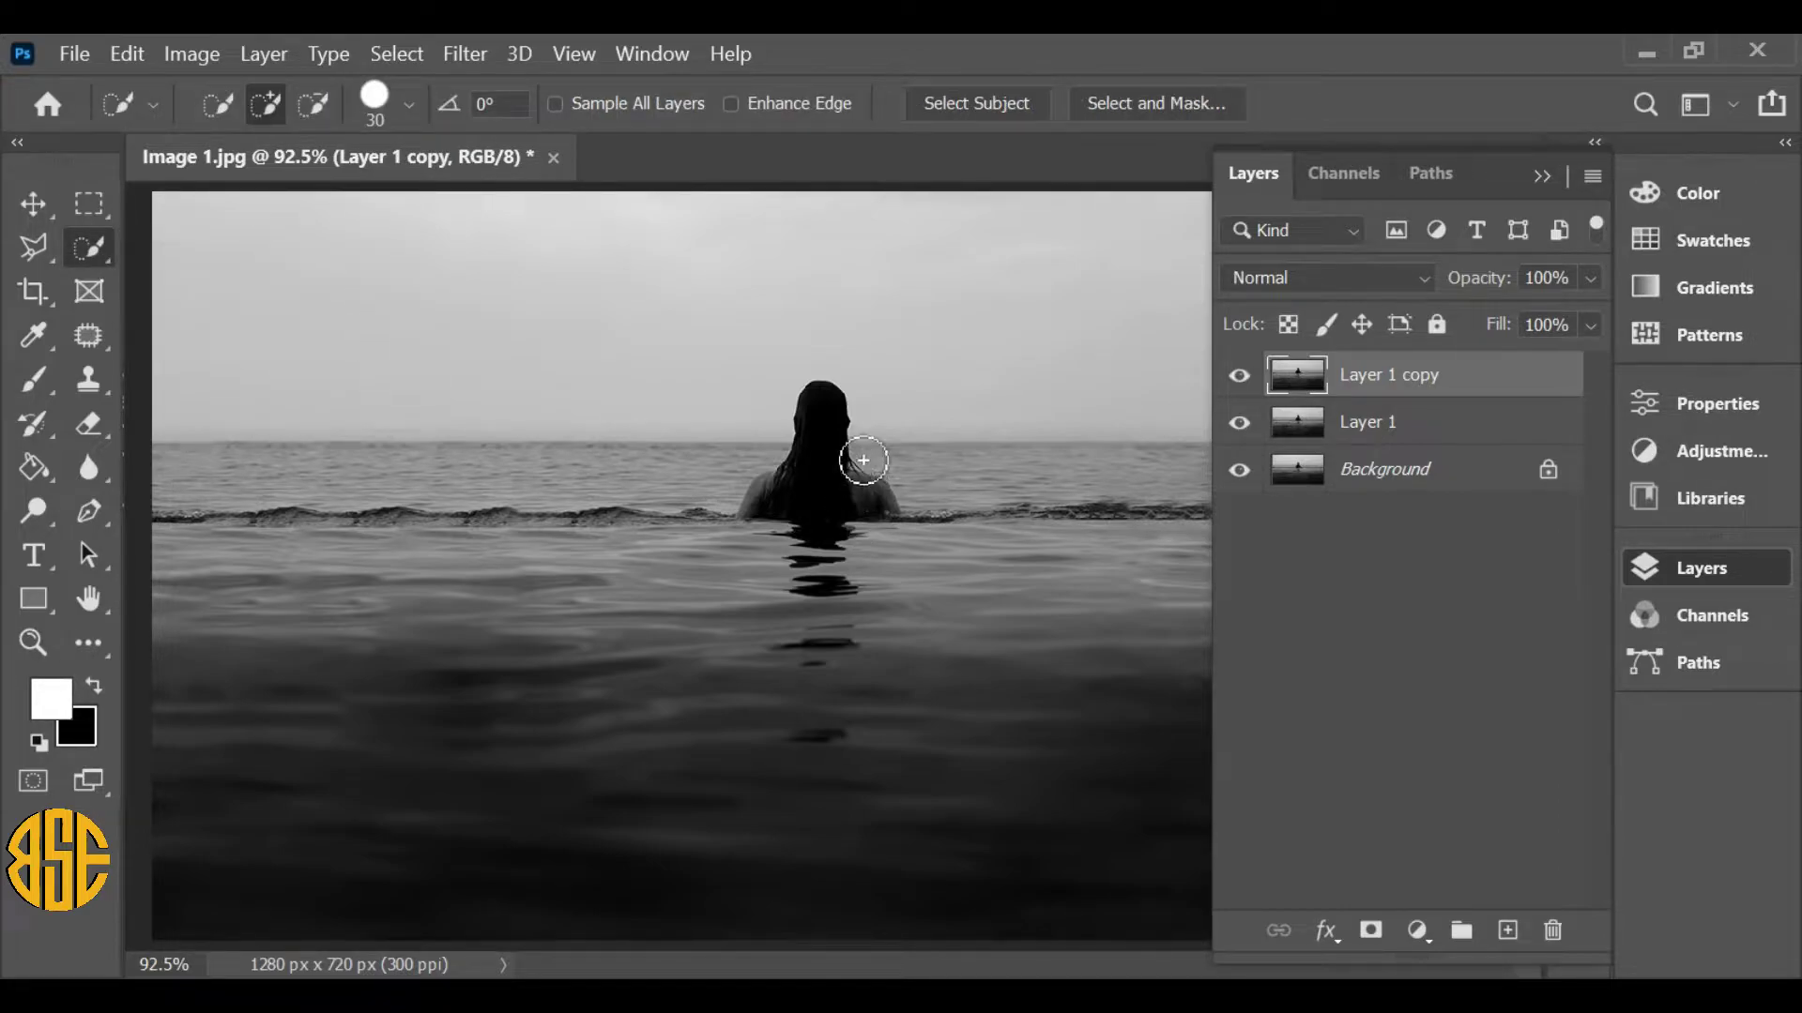
left_click_drag(836, 406, 826, 473)
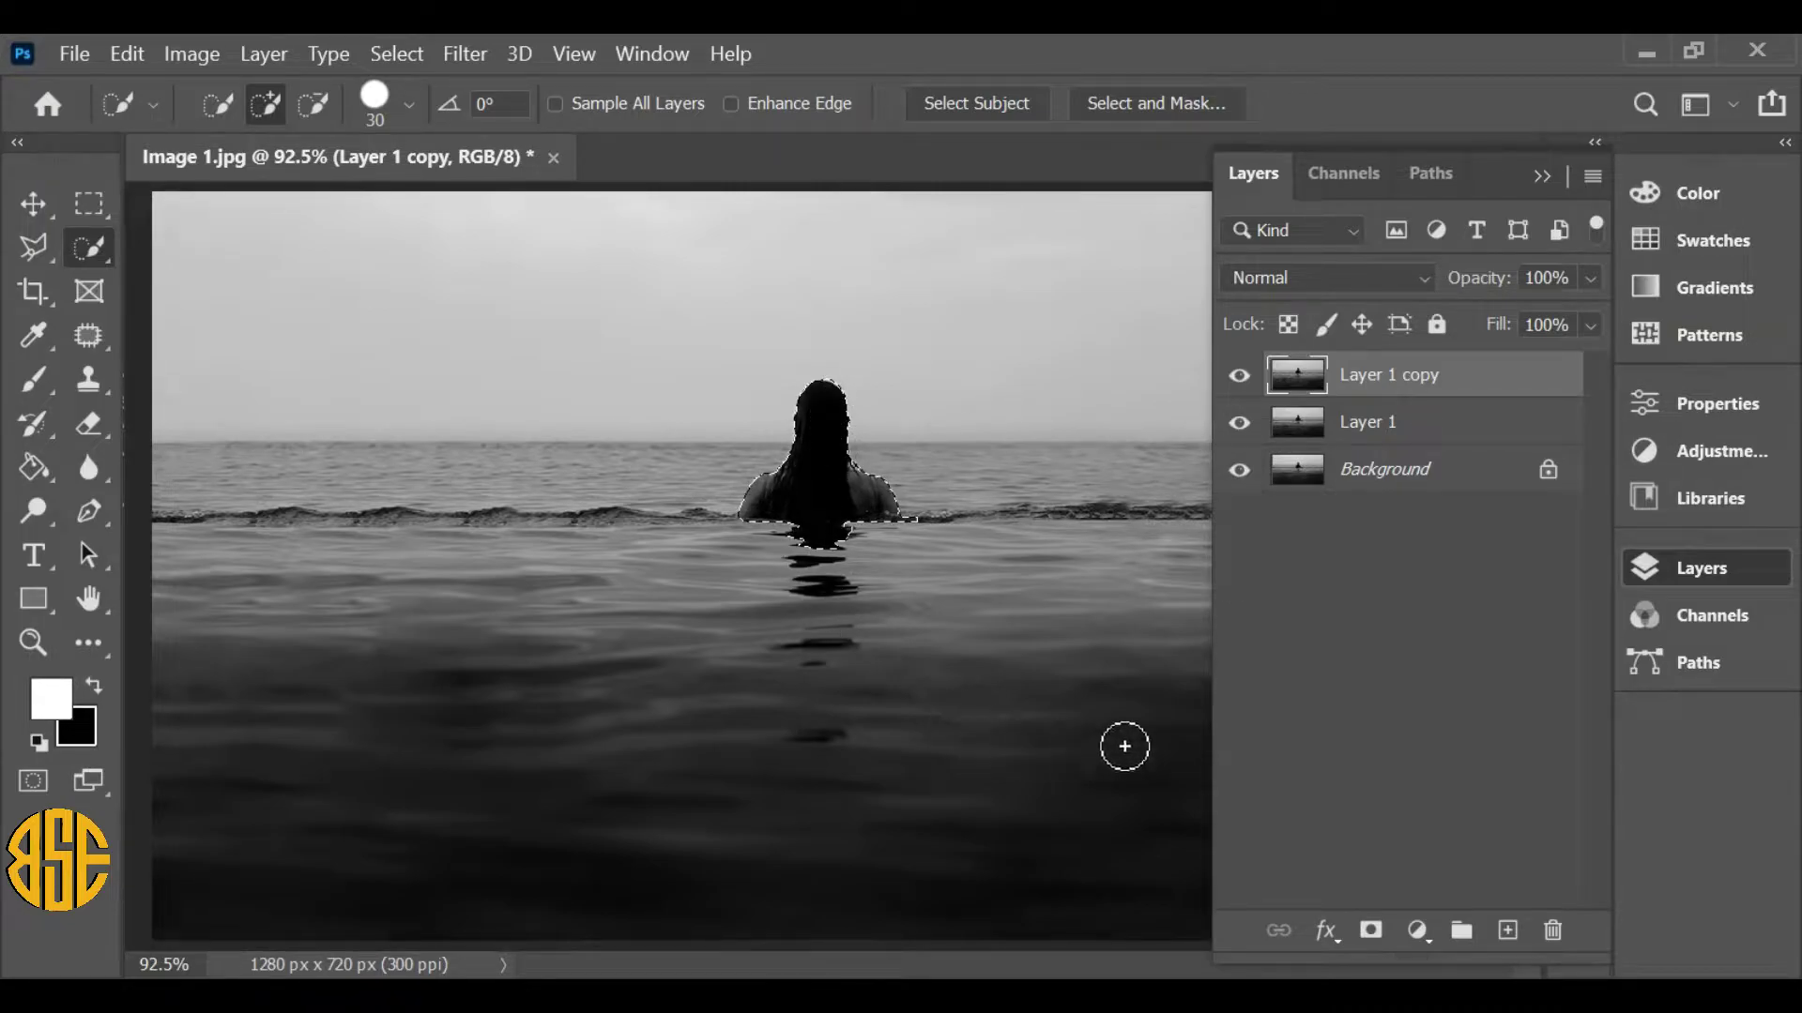
left_click(1371, 931)
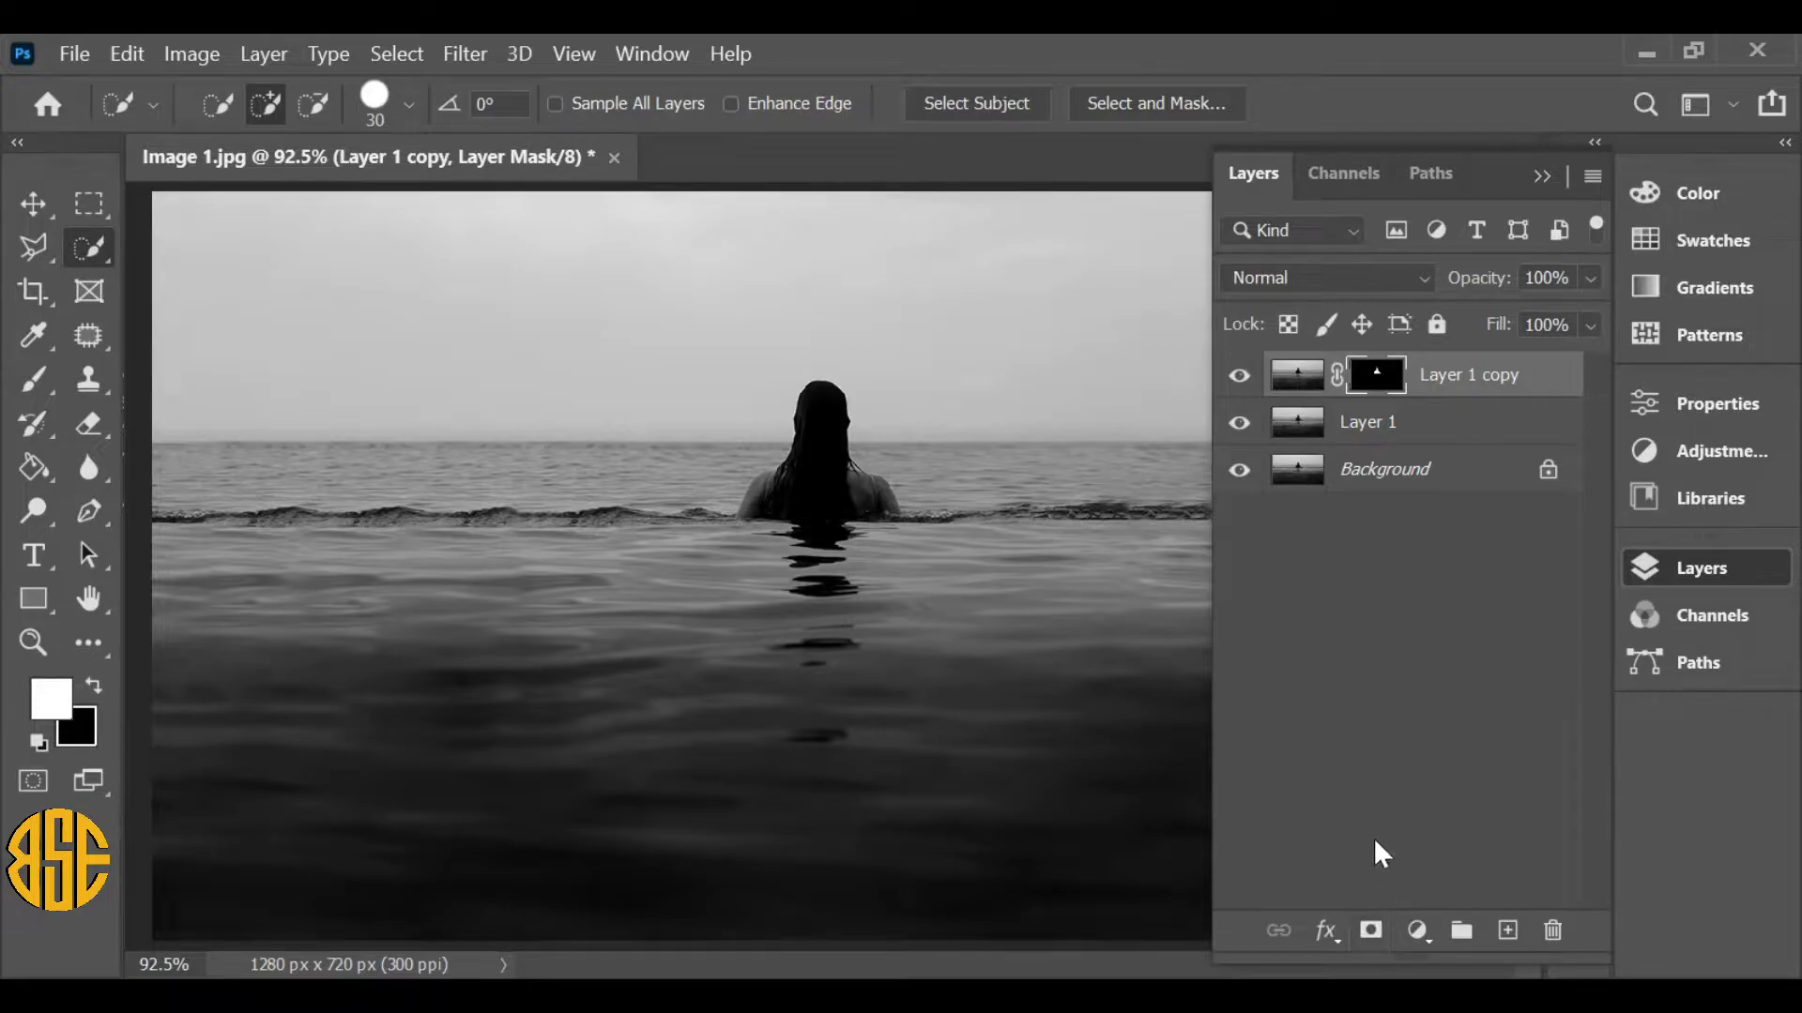
right_click(1372, 366)
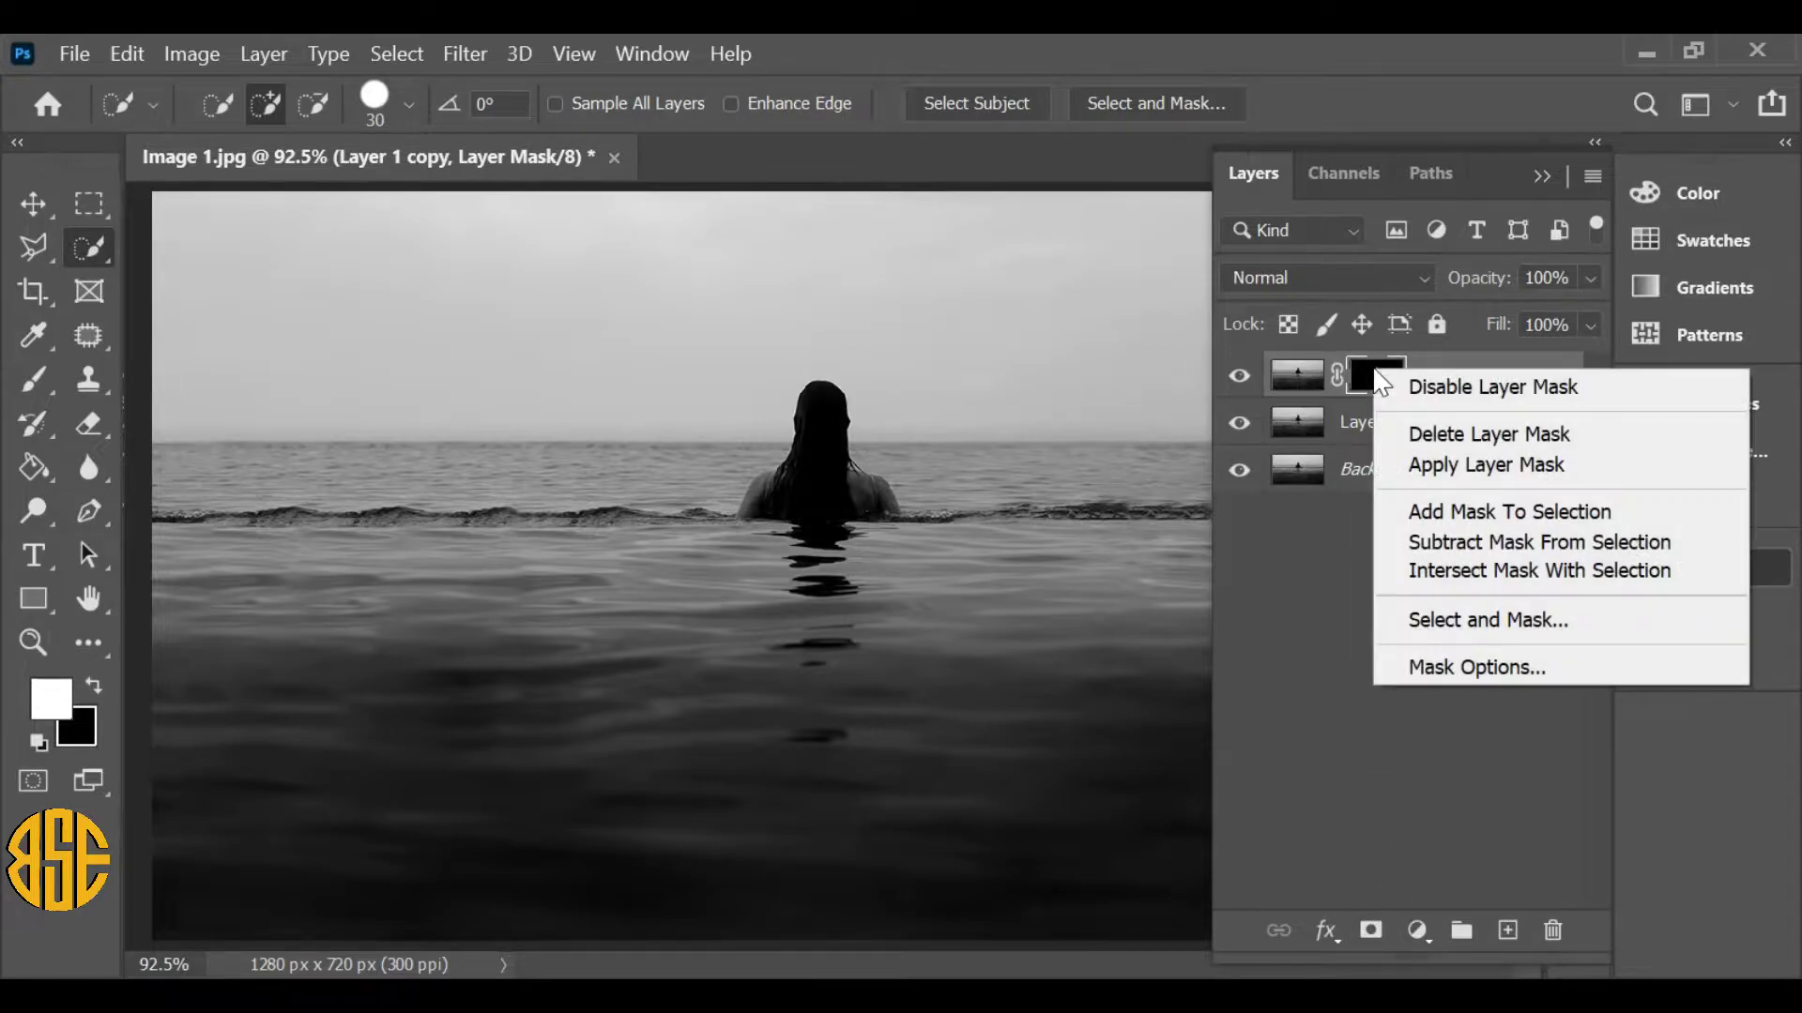
left_click(1463, 469)
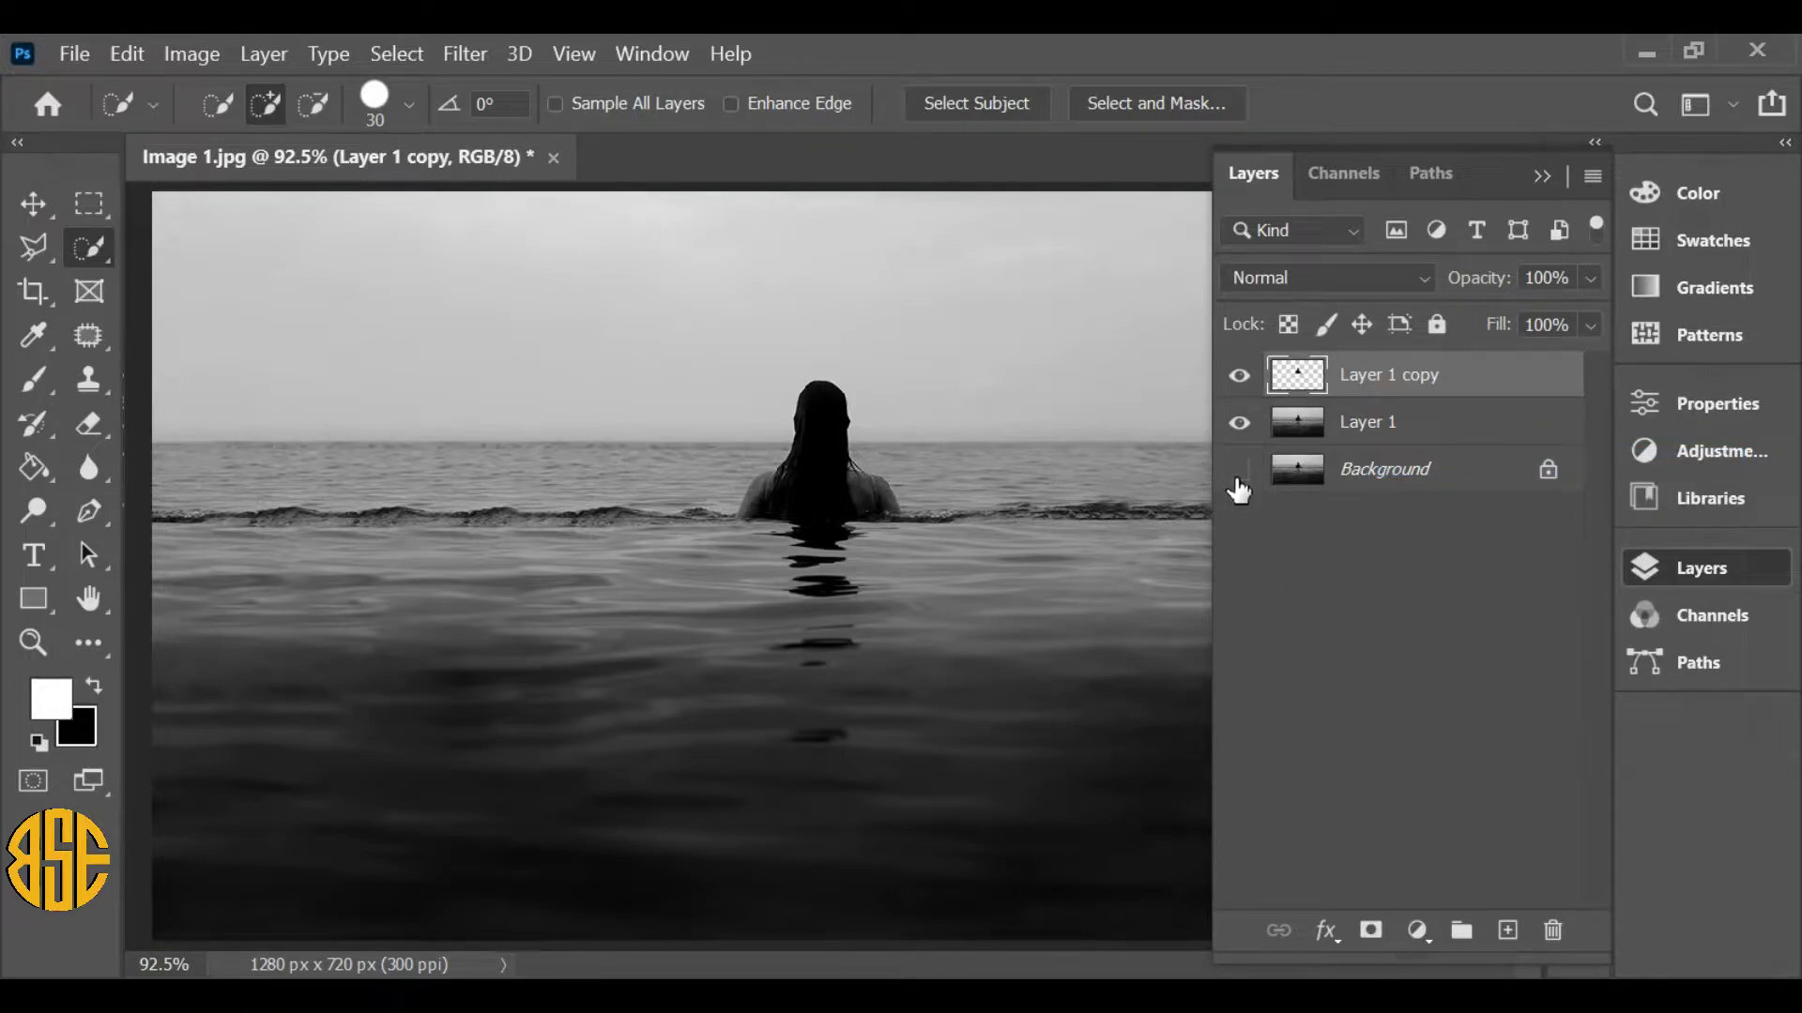
- Load the pixels of Layer 1 copy as a selection, and hide that layer to work on Layer 1
right_click(1291, 380)
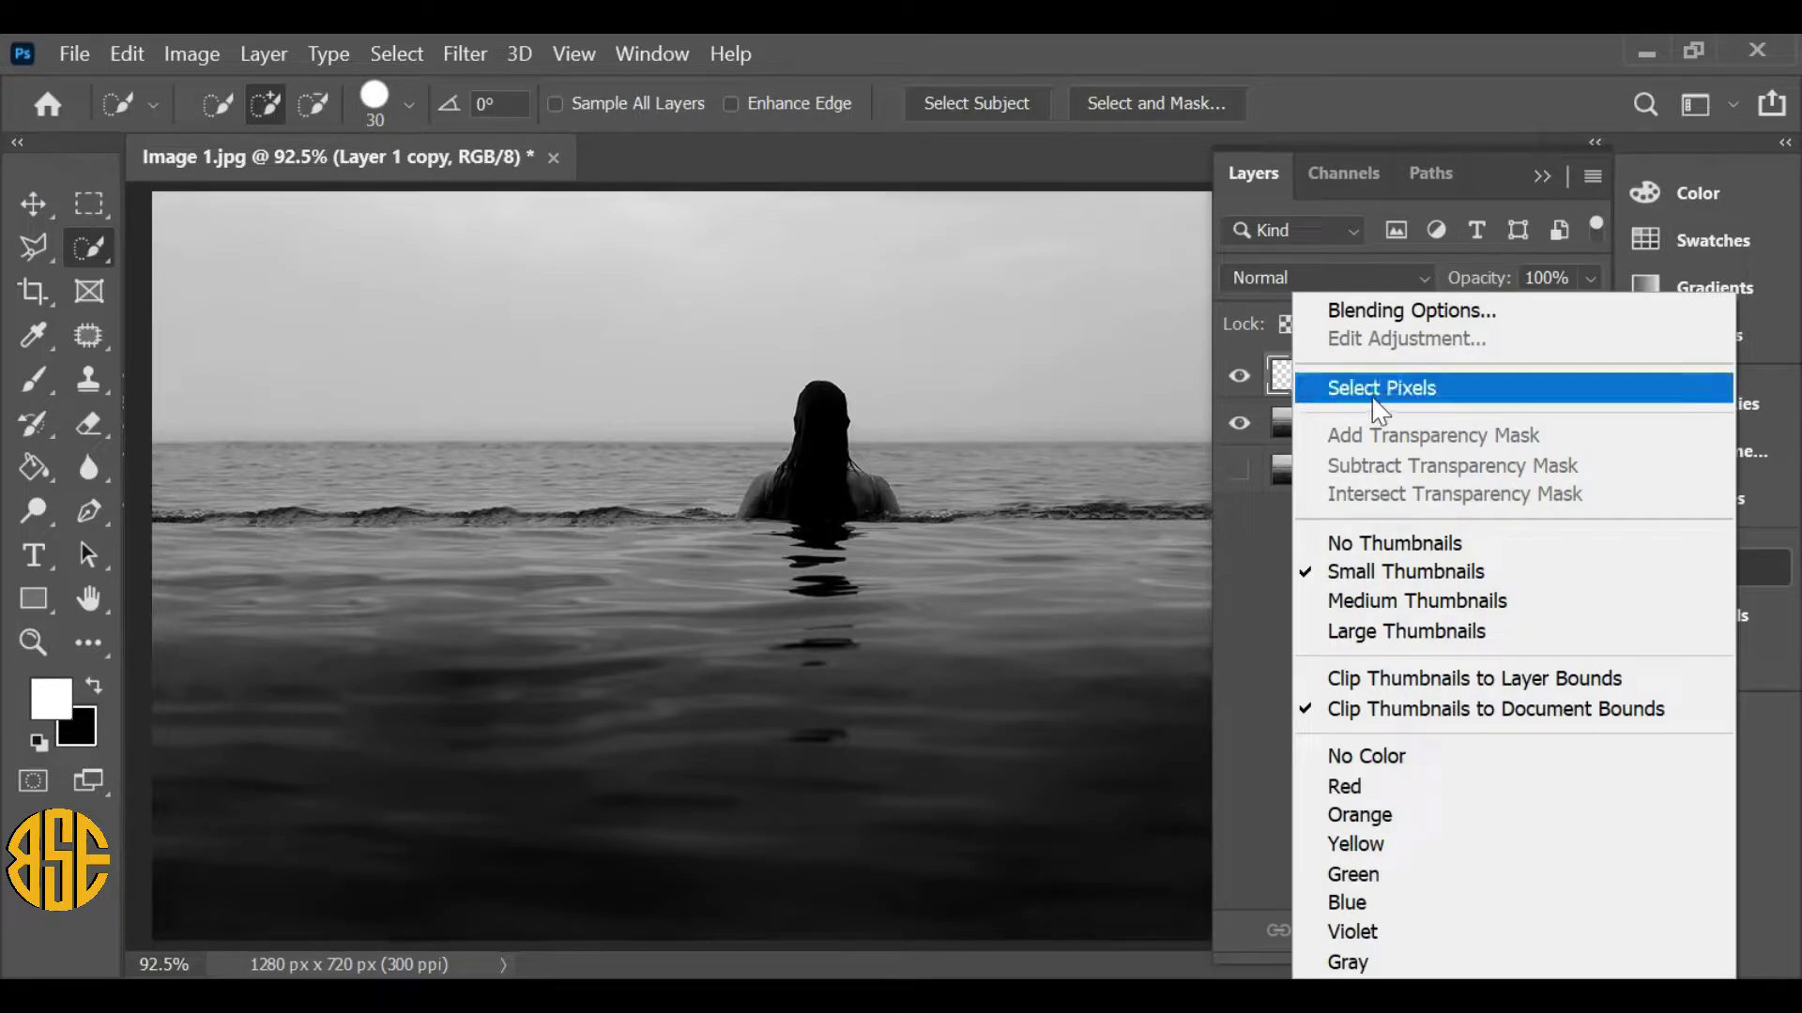
left_click(1522, 388)
left_click(1238, 375)
left_click(1525, 421)
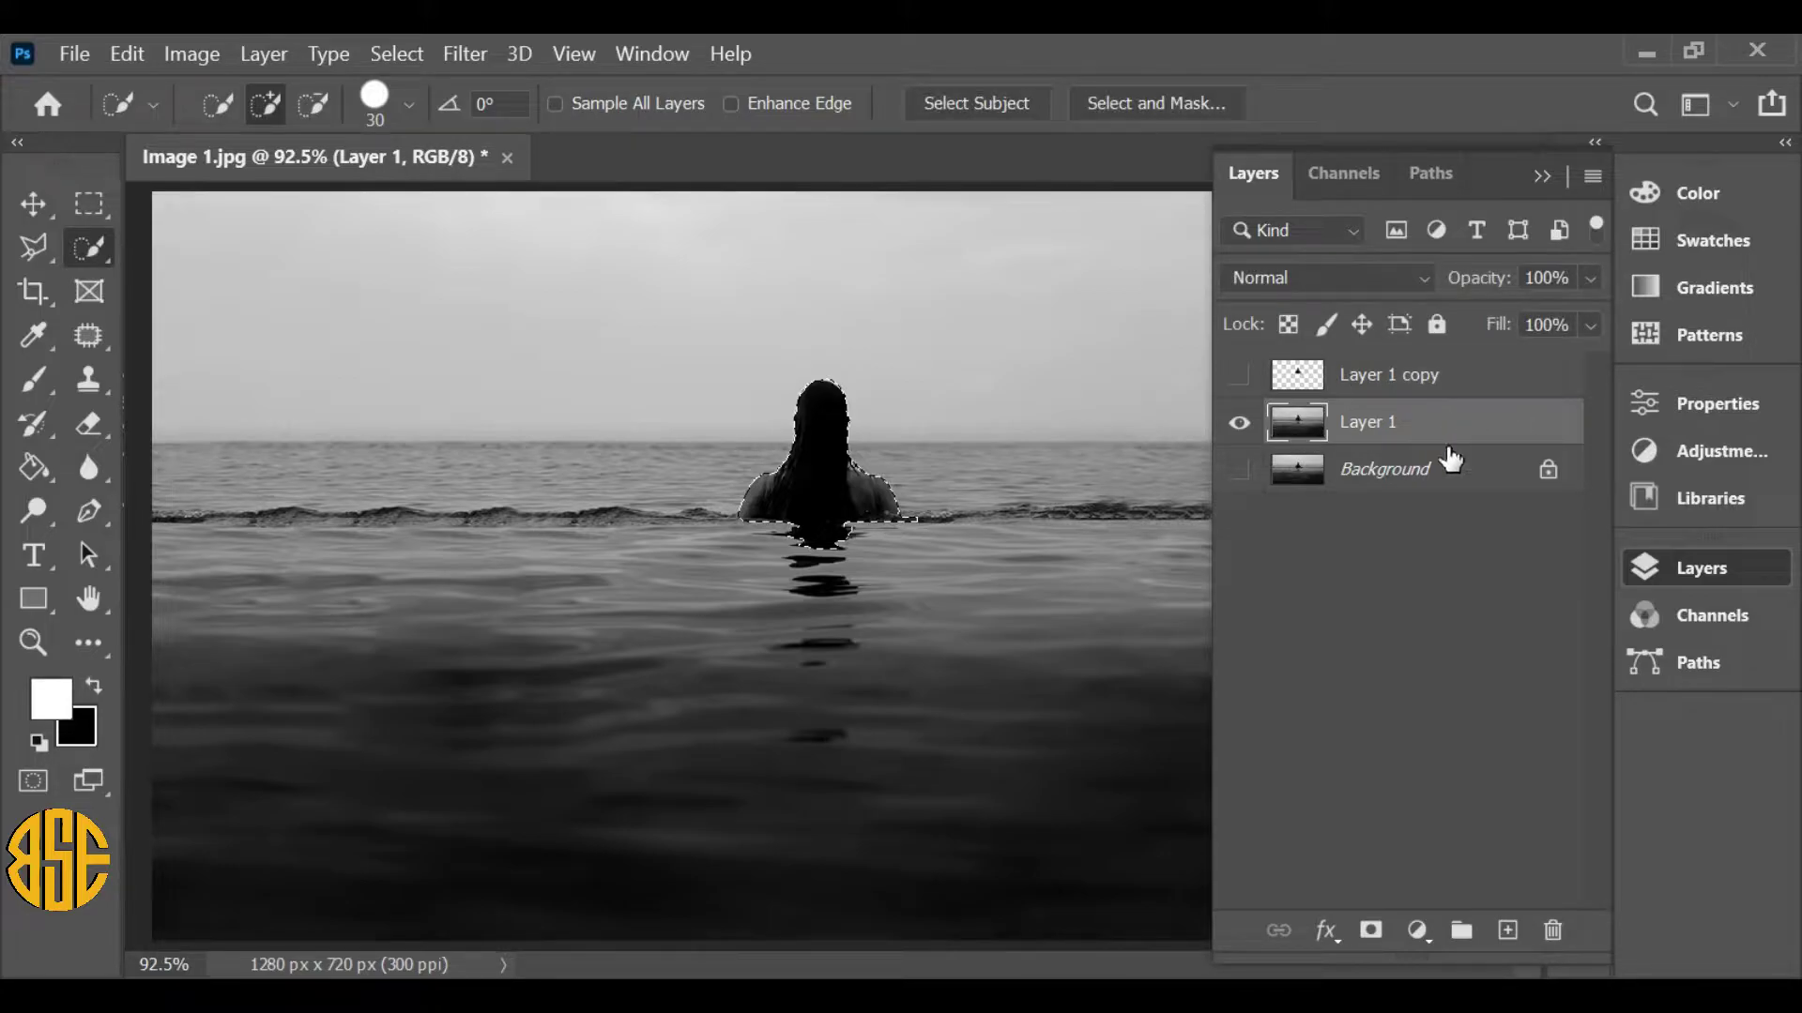
- Expand the selection around the woman by 20 pixels
left_click(398, 53)
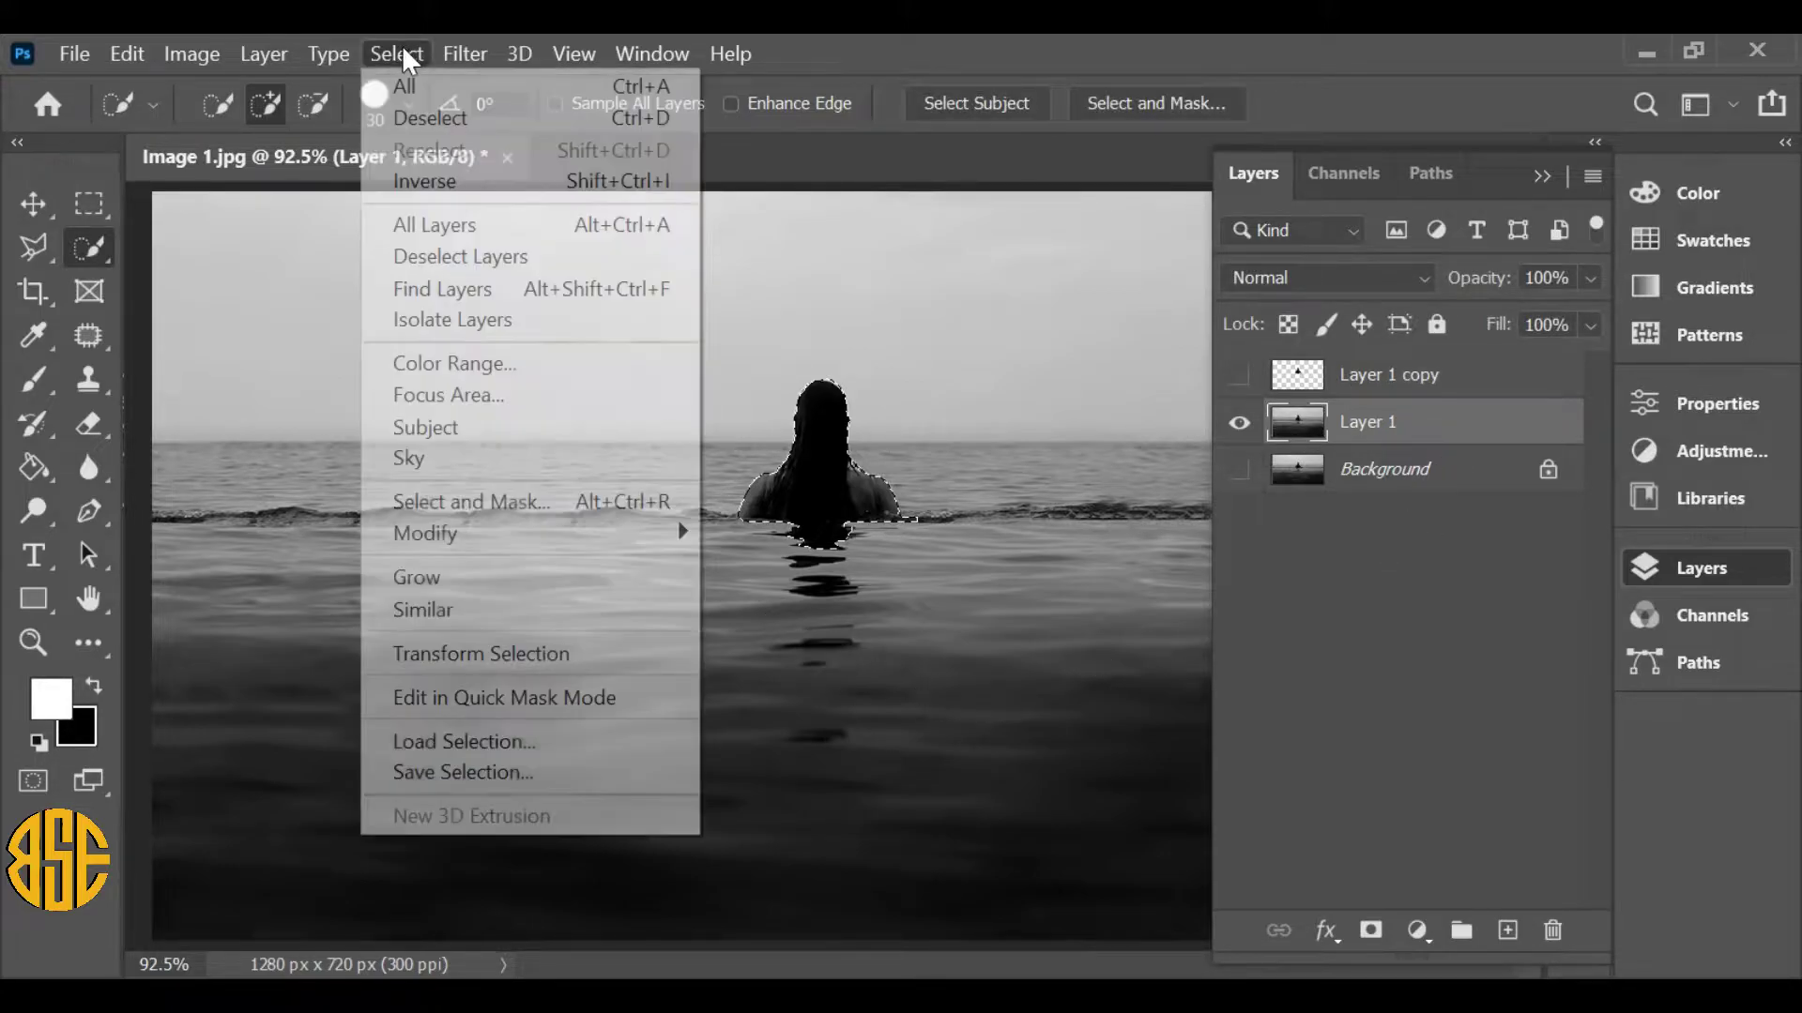
mouse_move(588, 540)
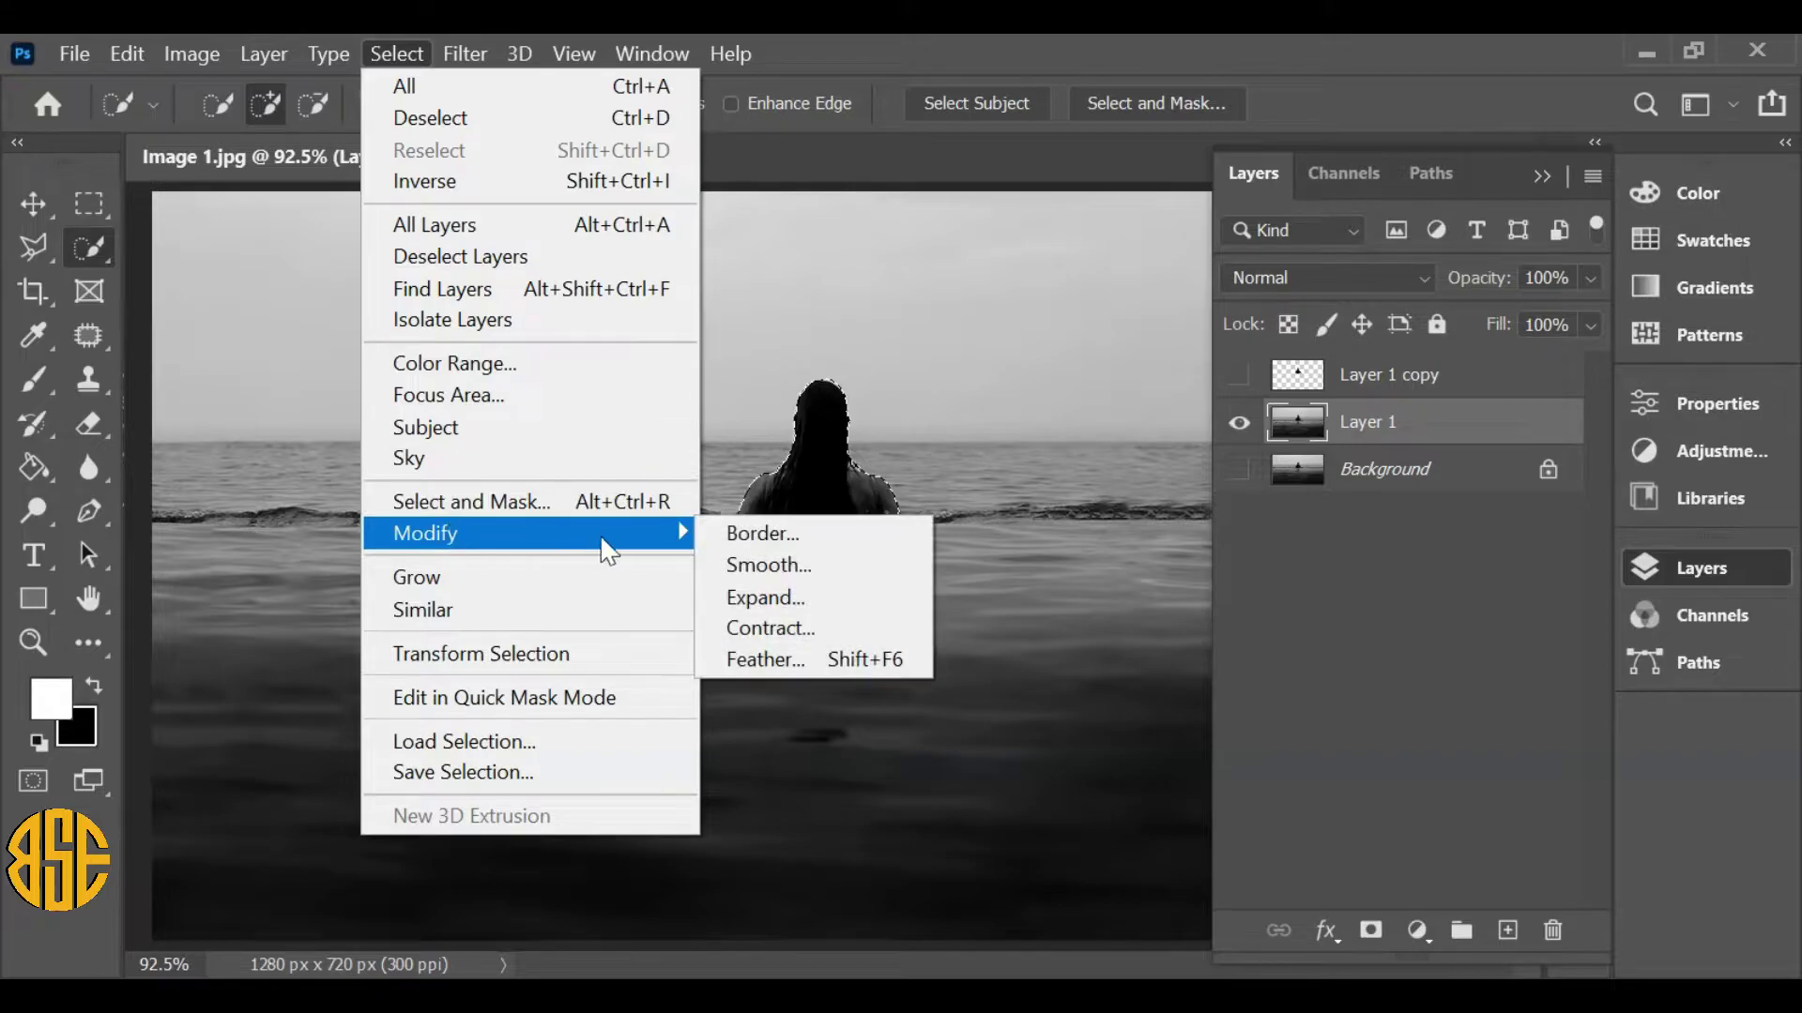
left_click(850, 603)
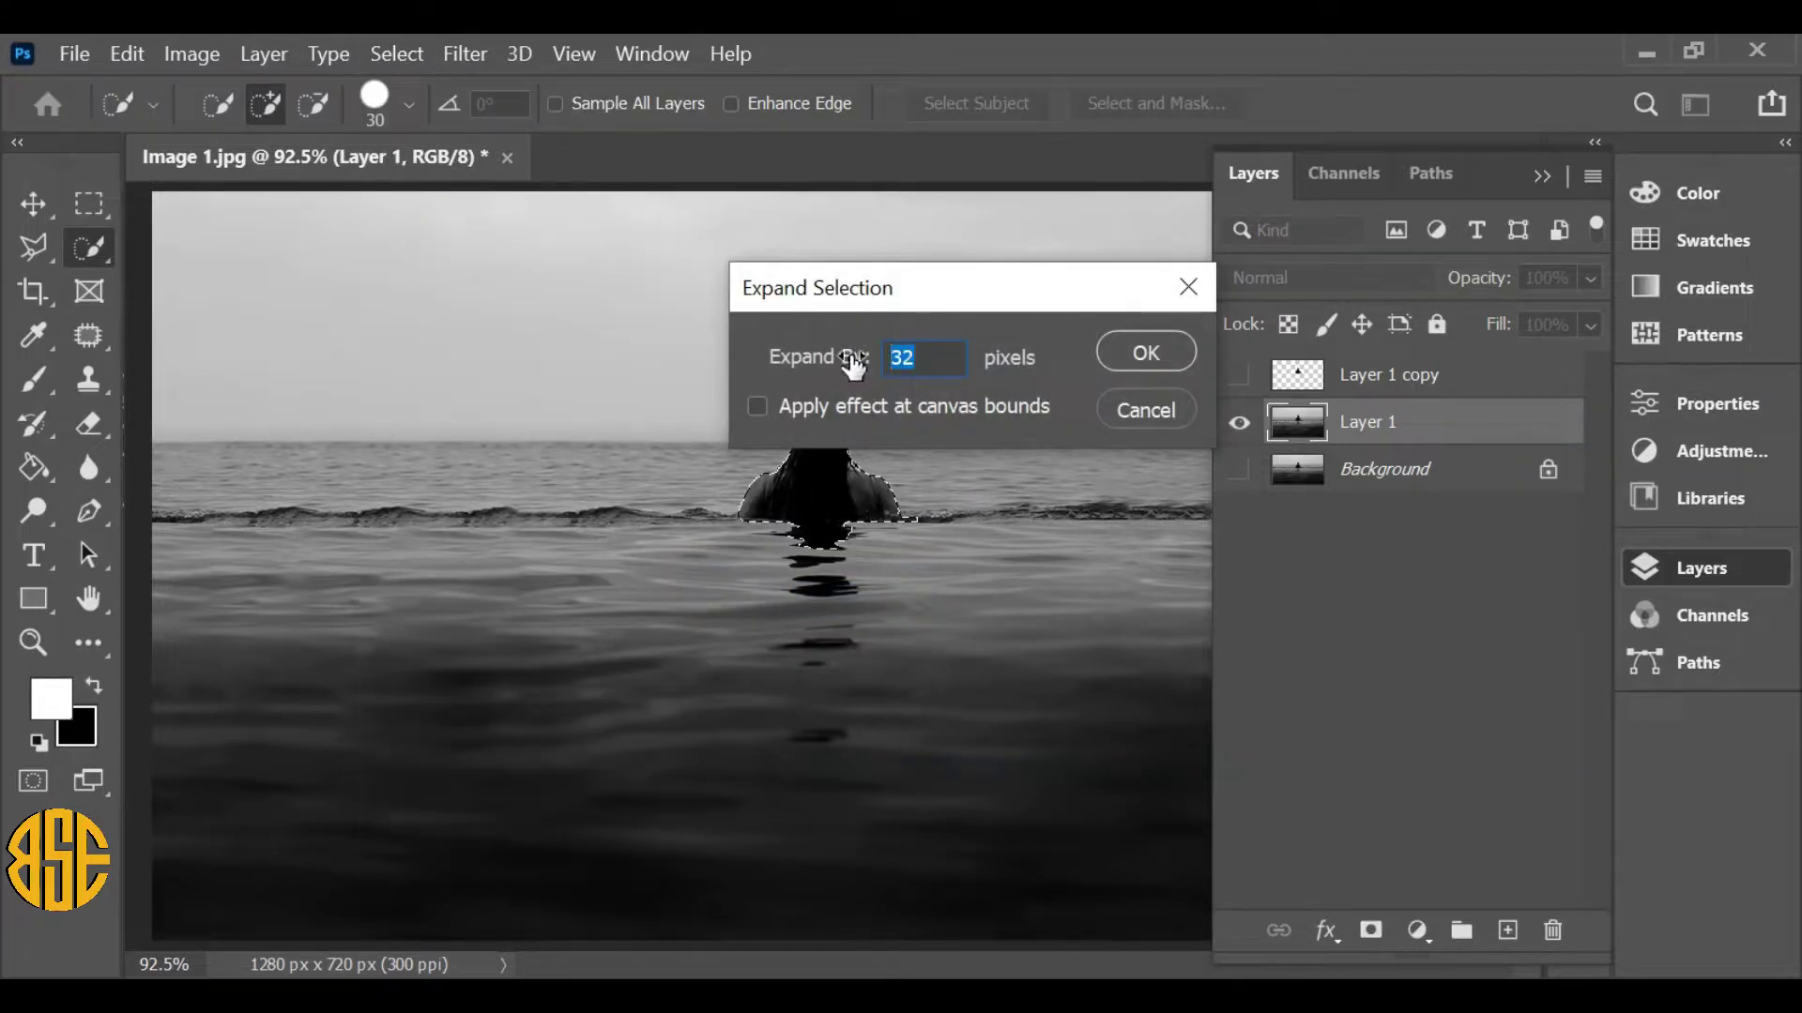
type("20")
left_click(1164, 359)
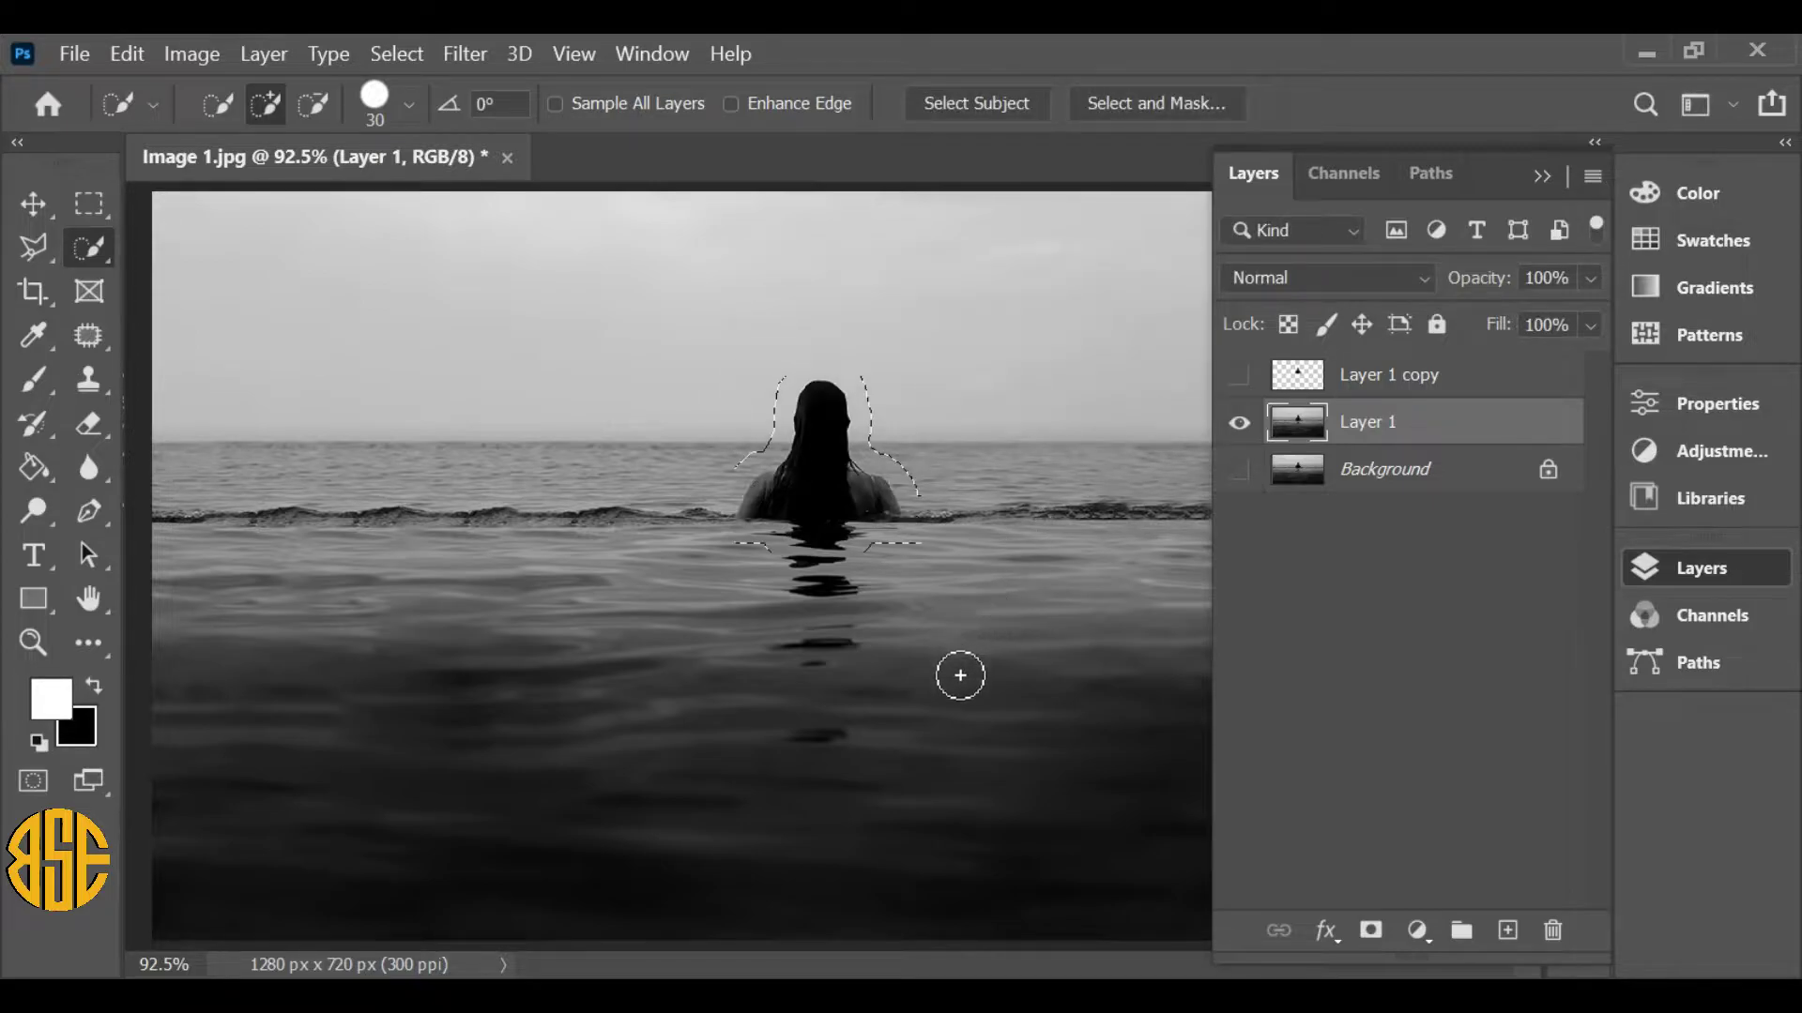
- Remove the woman from Layer 1 with a Content-Aware fill of the selection, and deselect
left_click(127, 53)
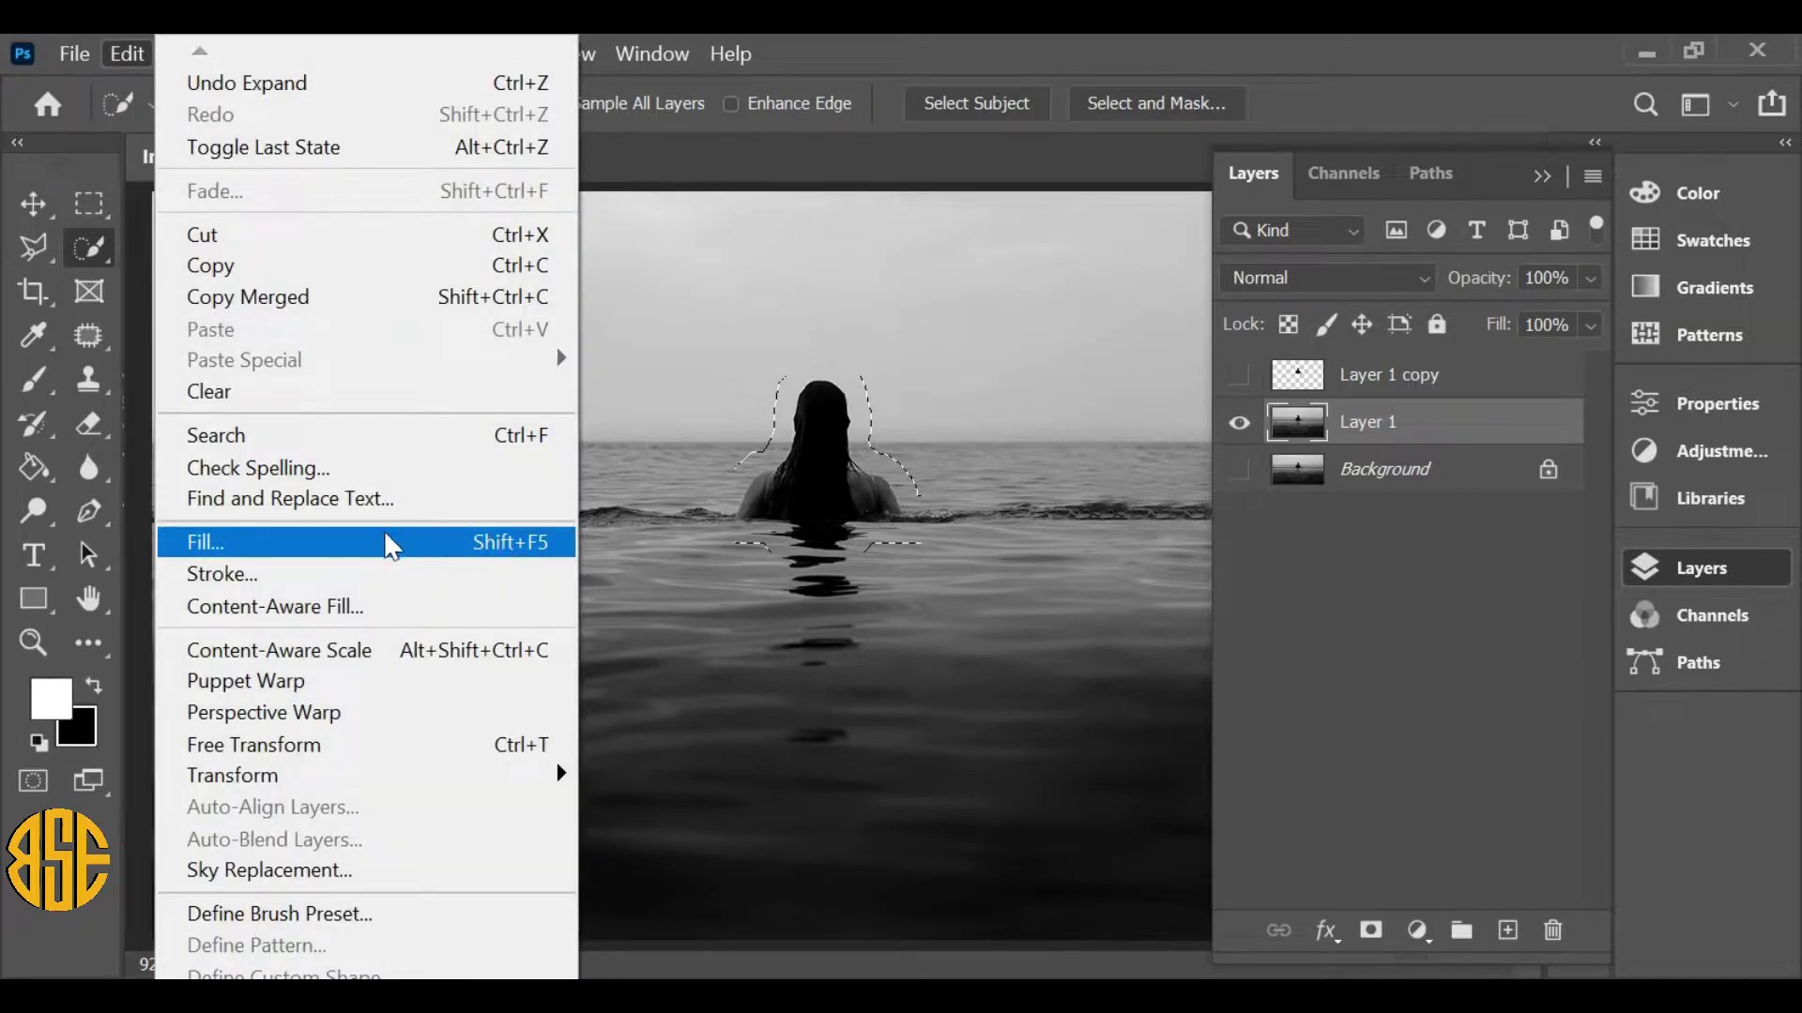
left_click(357, 543)
left_click_drag(1075, 237, 1395, 224)
left_click(1364, 277)
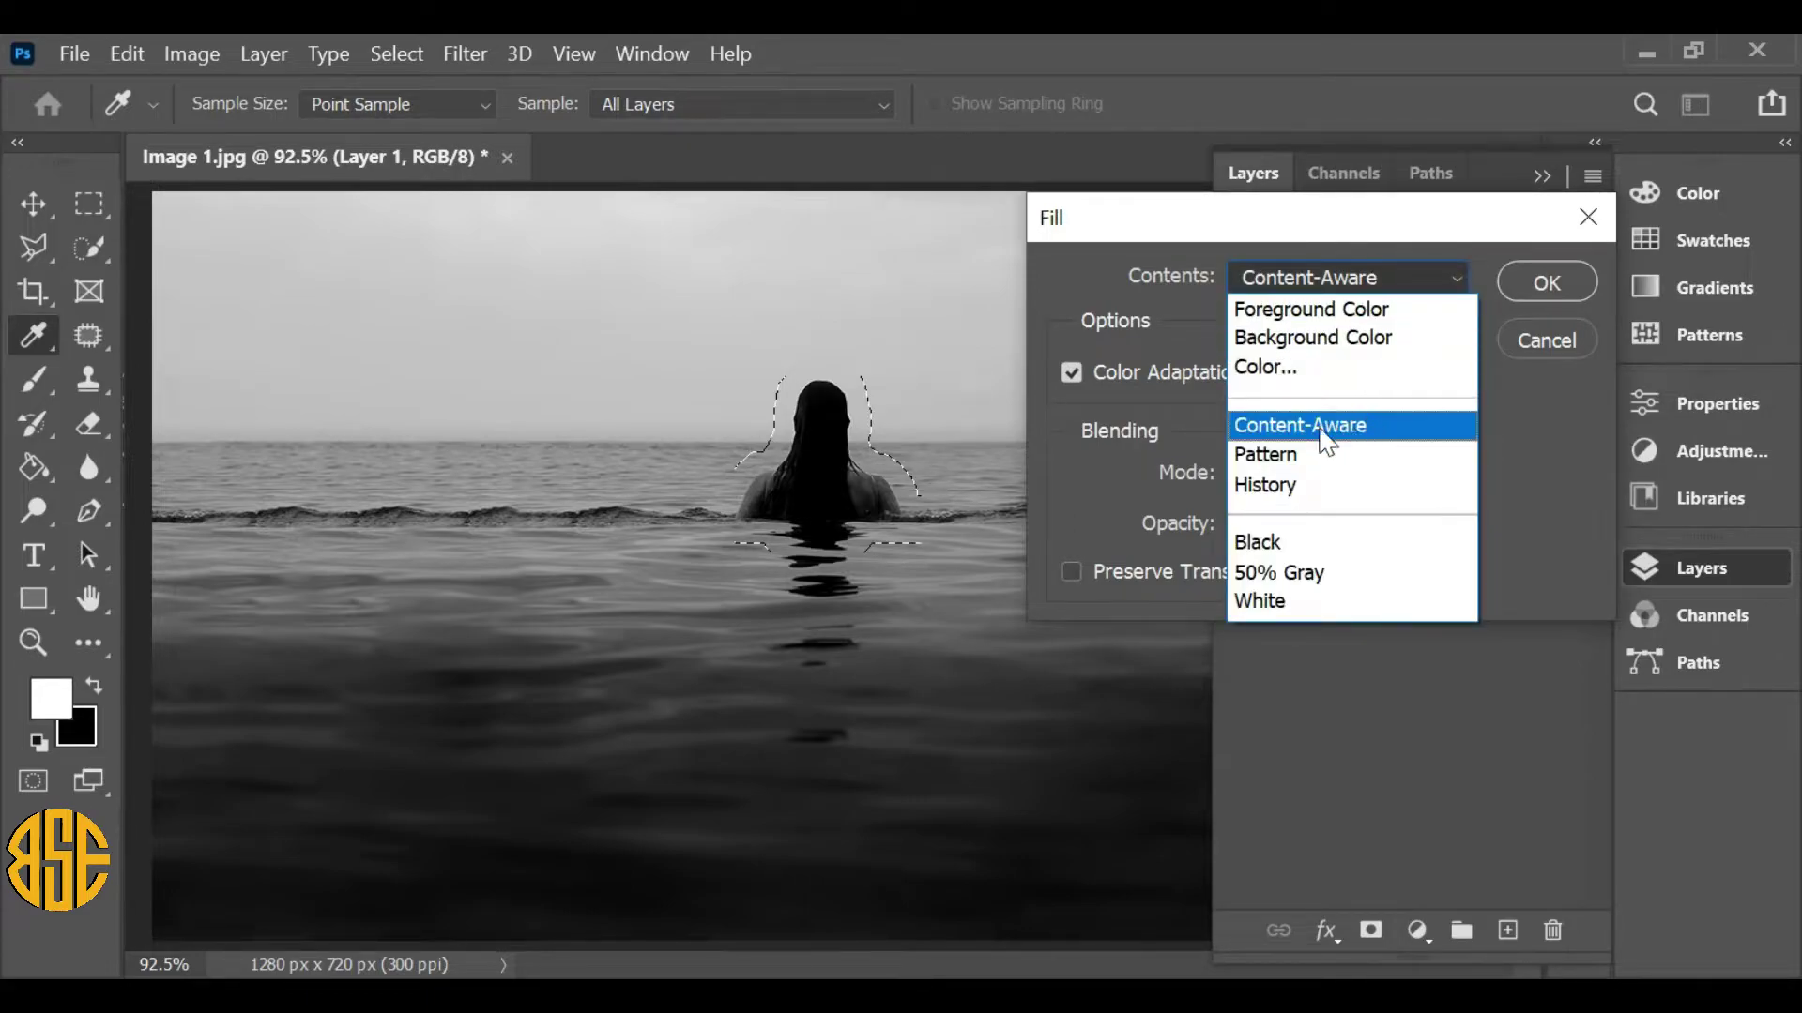
left_click(1394, 427)
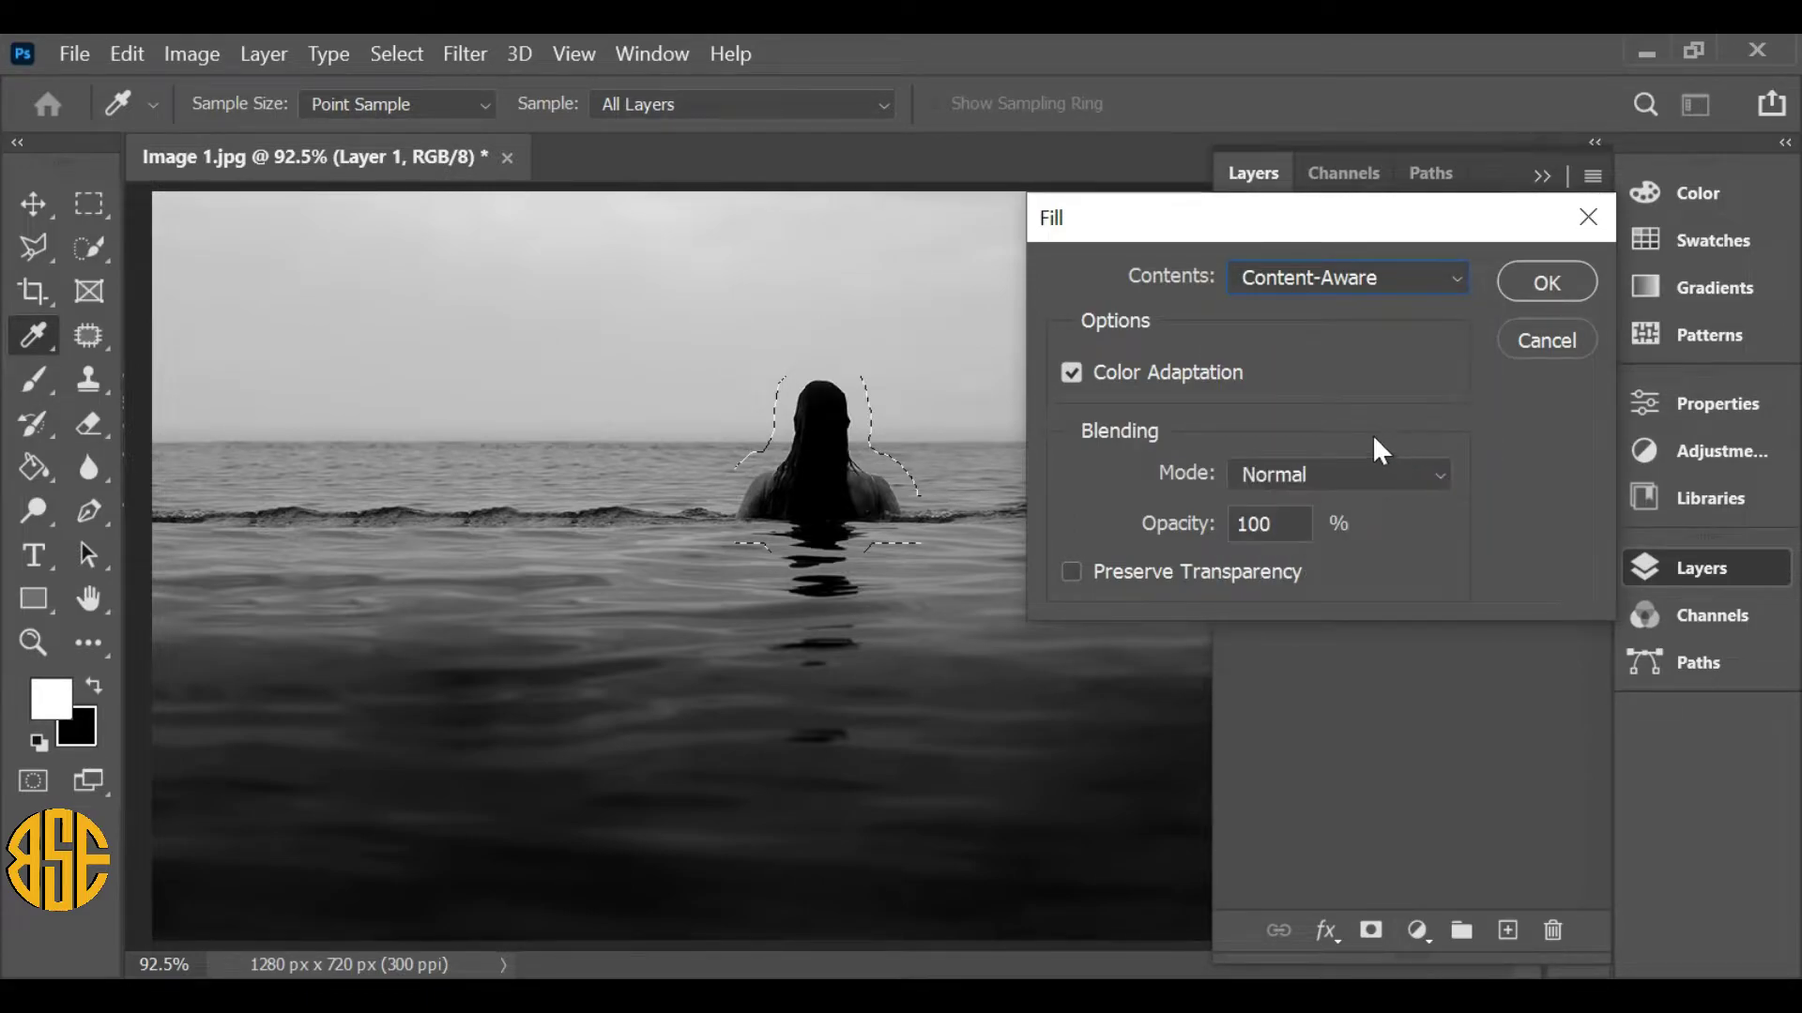
left_click(1546, 282)
key("w")
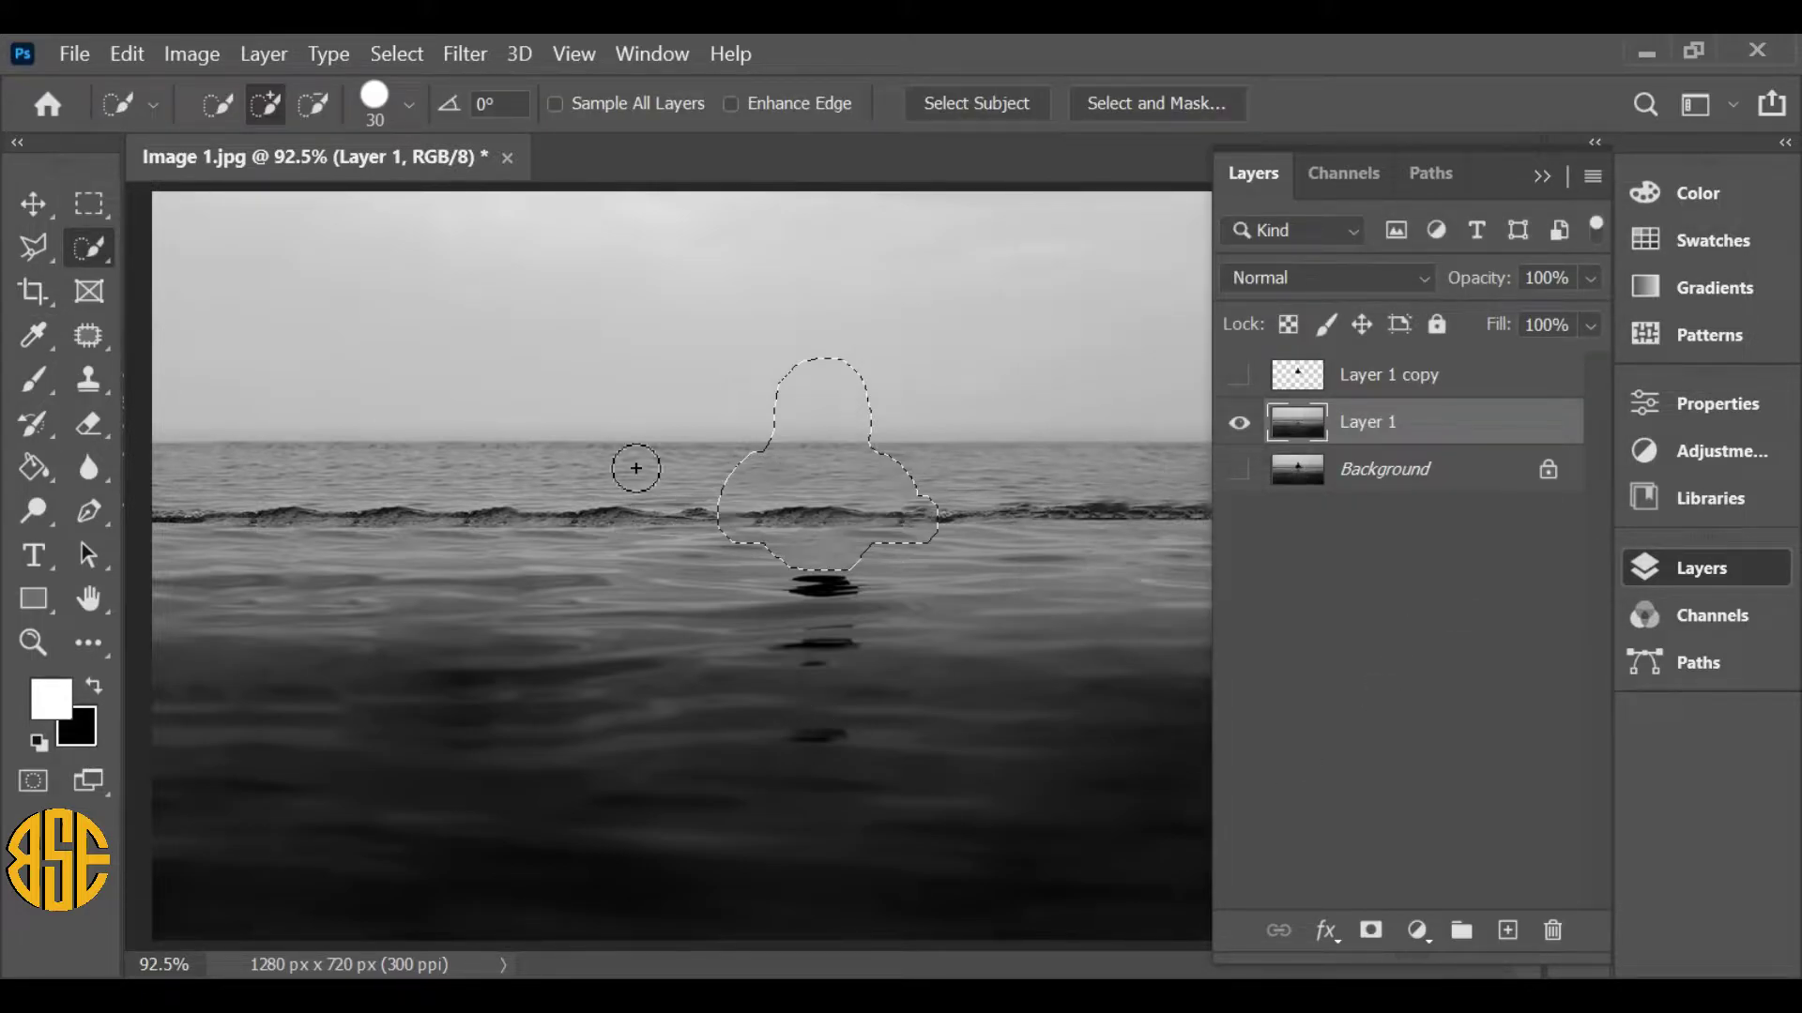
left_click(393, 49)
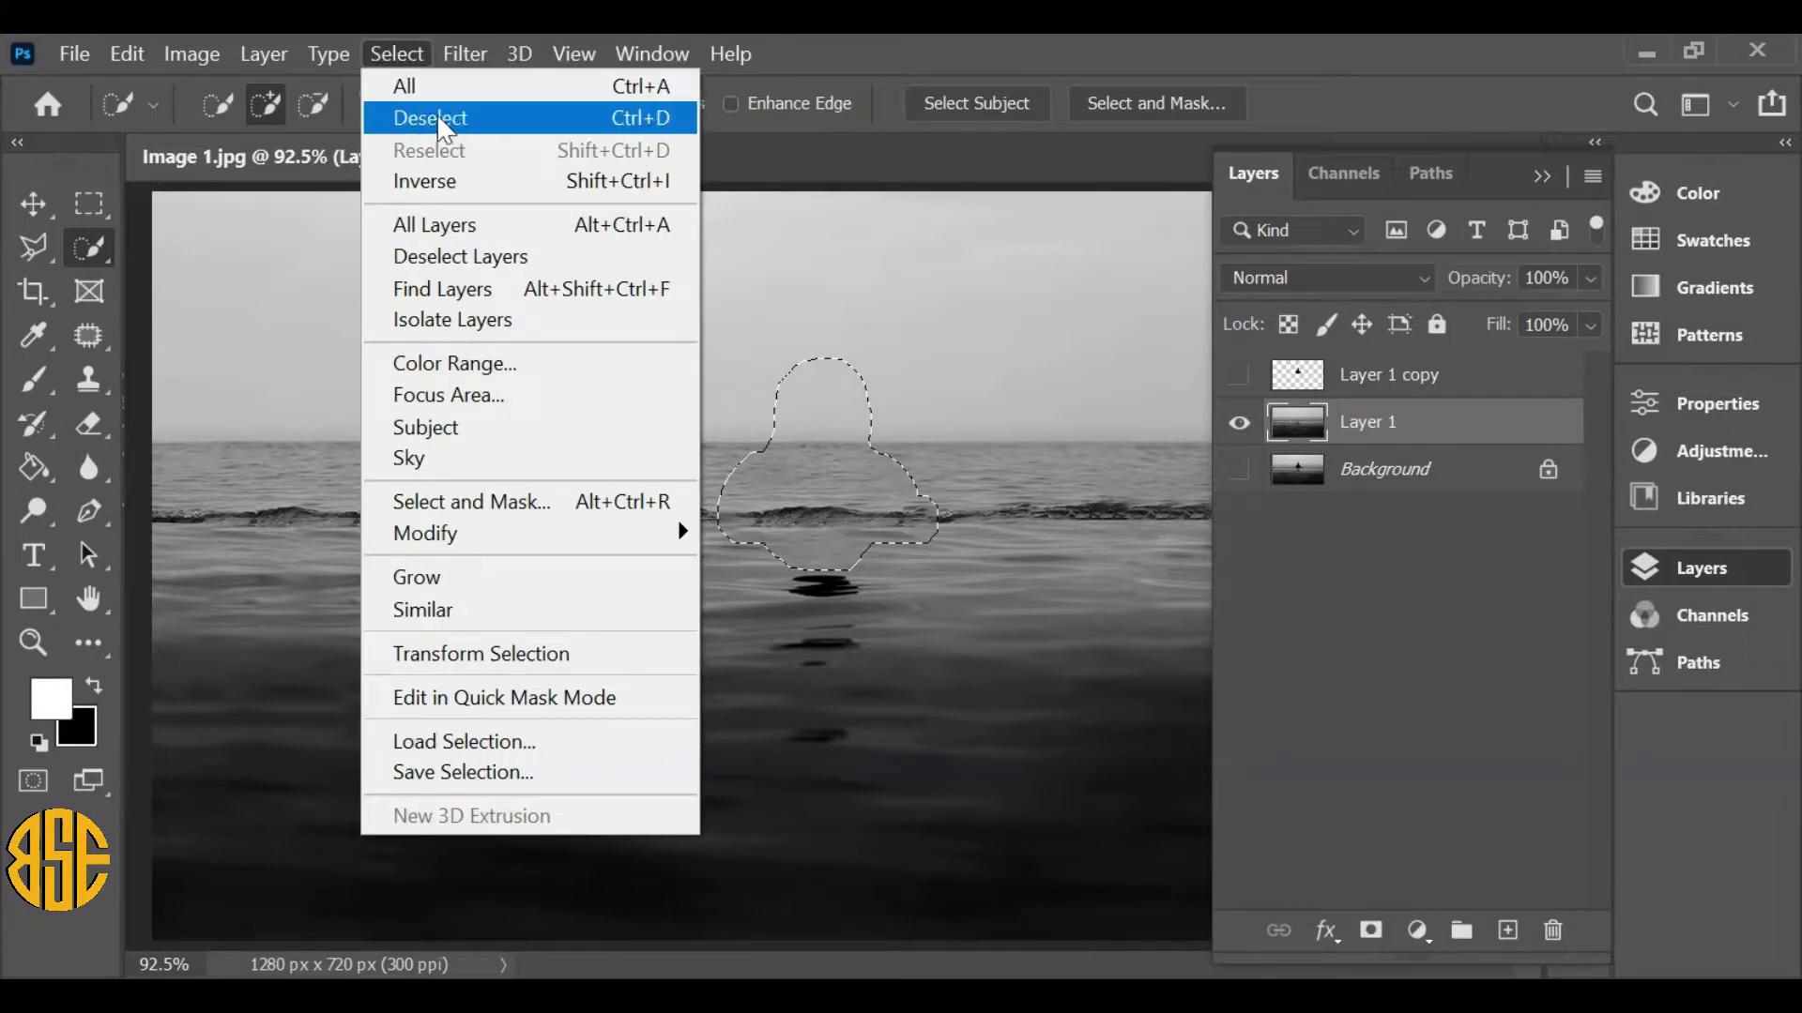
left_click(483, 123)
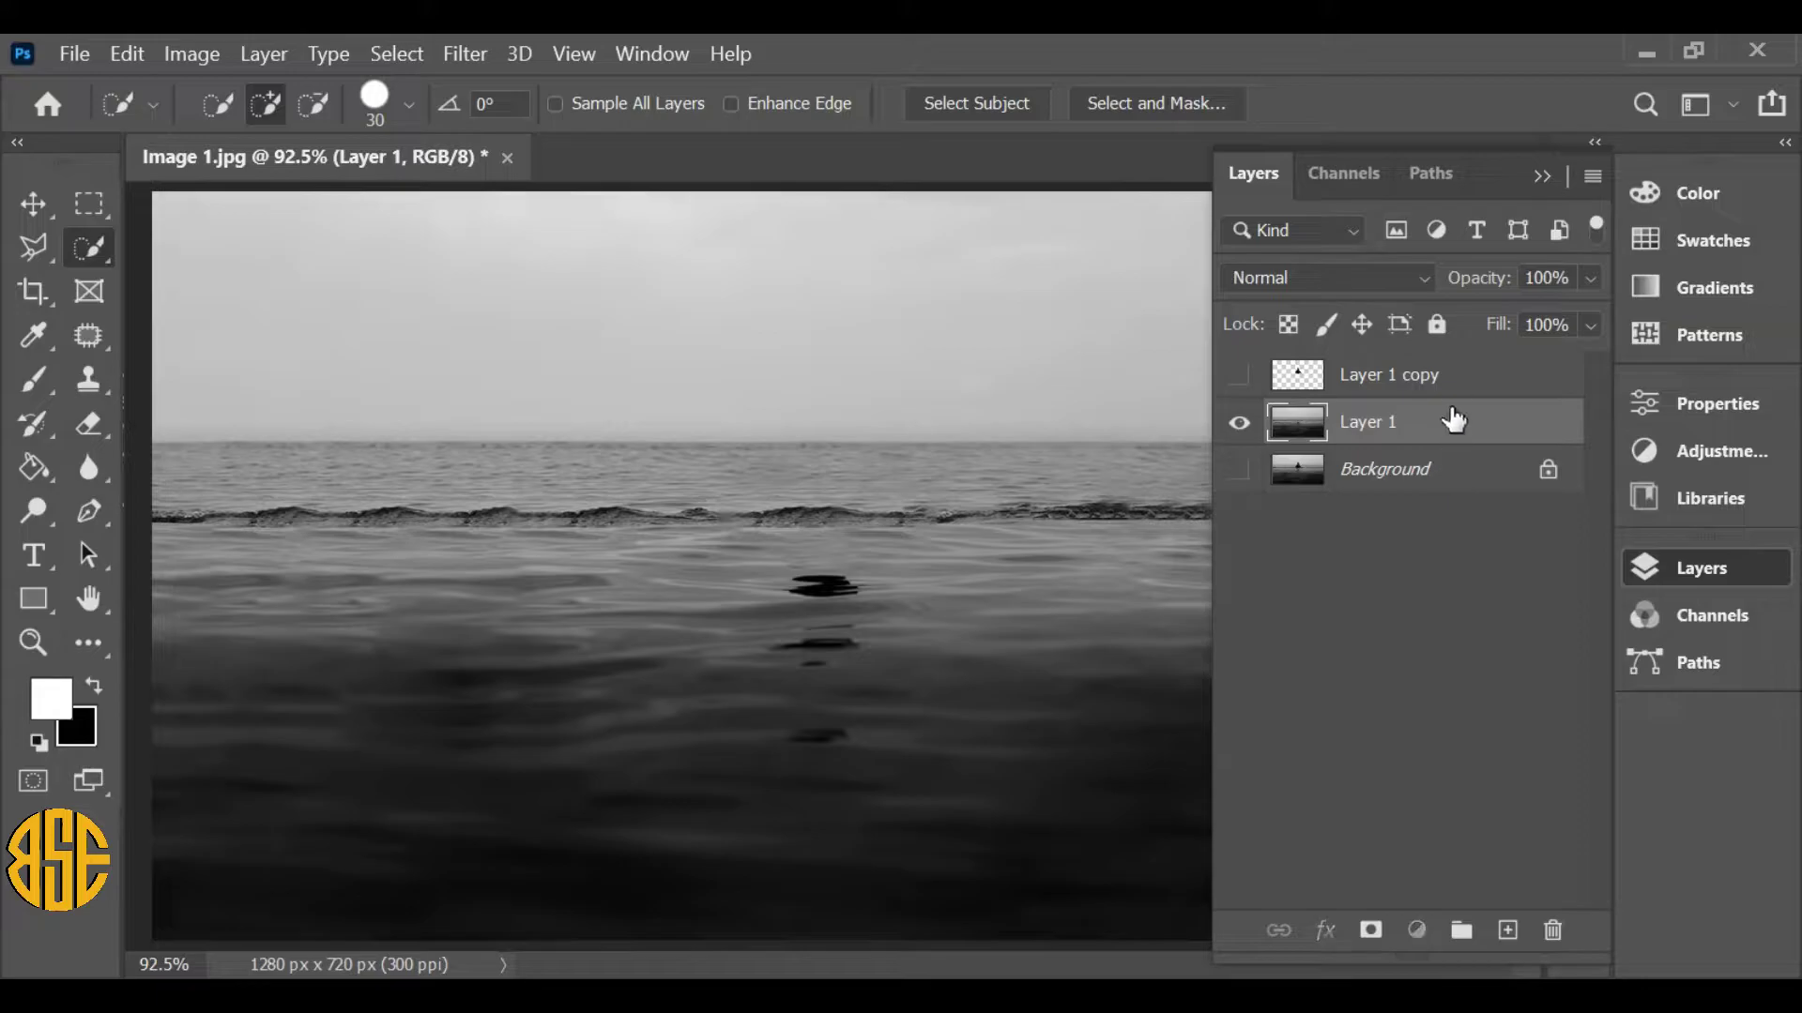
- Add a Solid Color fill layer above Layer 1 with the color #008aff
left_click(1417, 929)
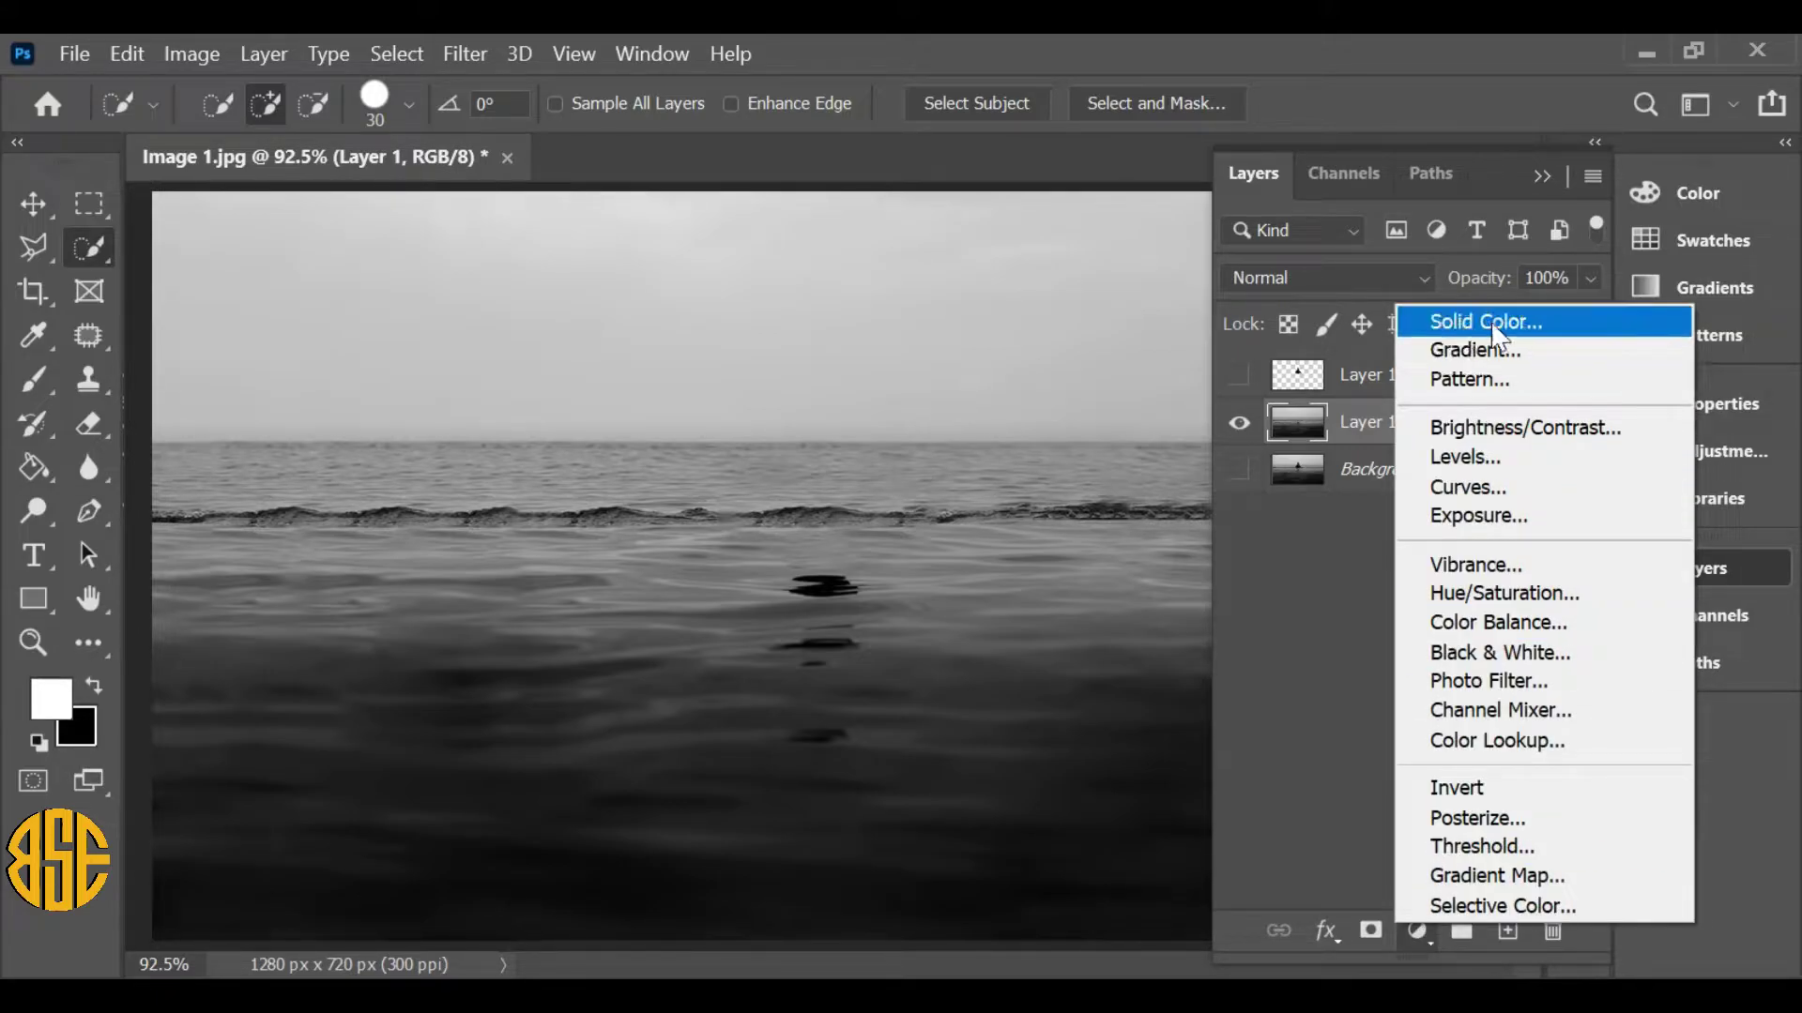
left_click(1525, 324)
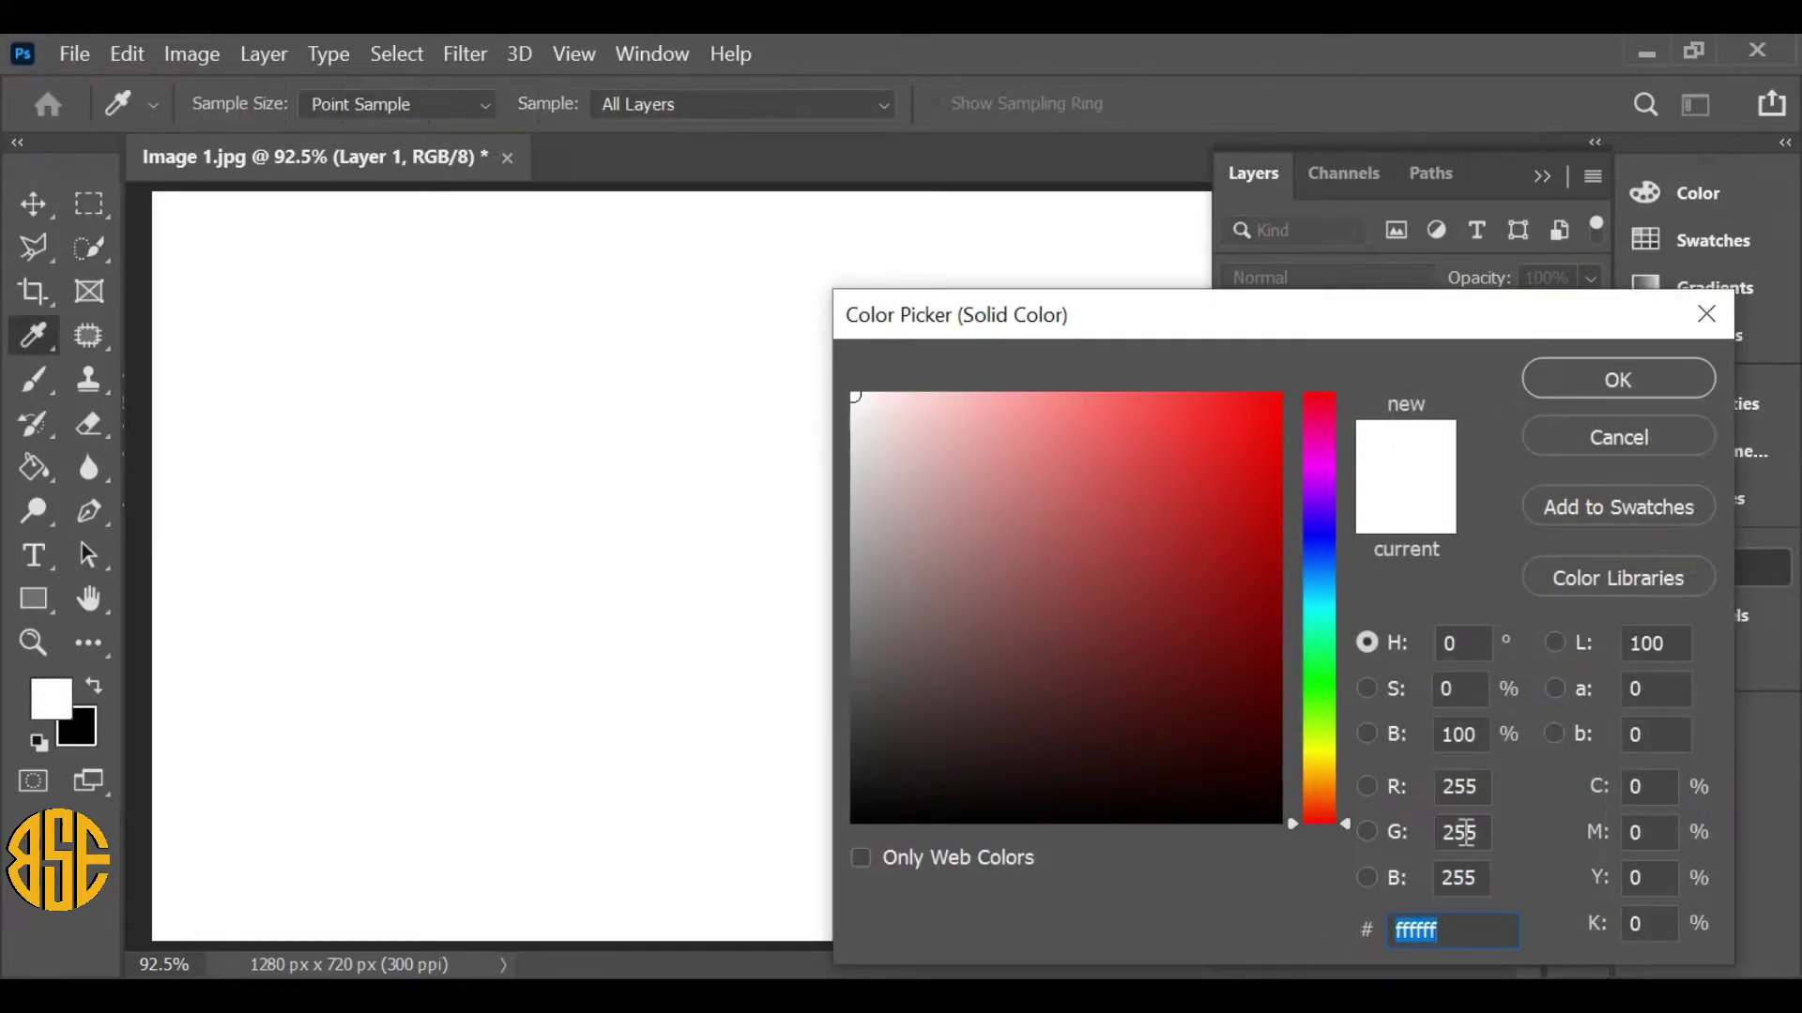
left_click_drag(1544, 309, 1532, 139)
left_click_drag(1431, 758, 1356, 775)
type("00")
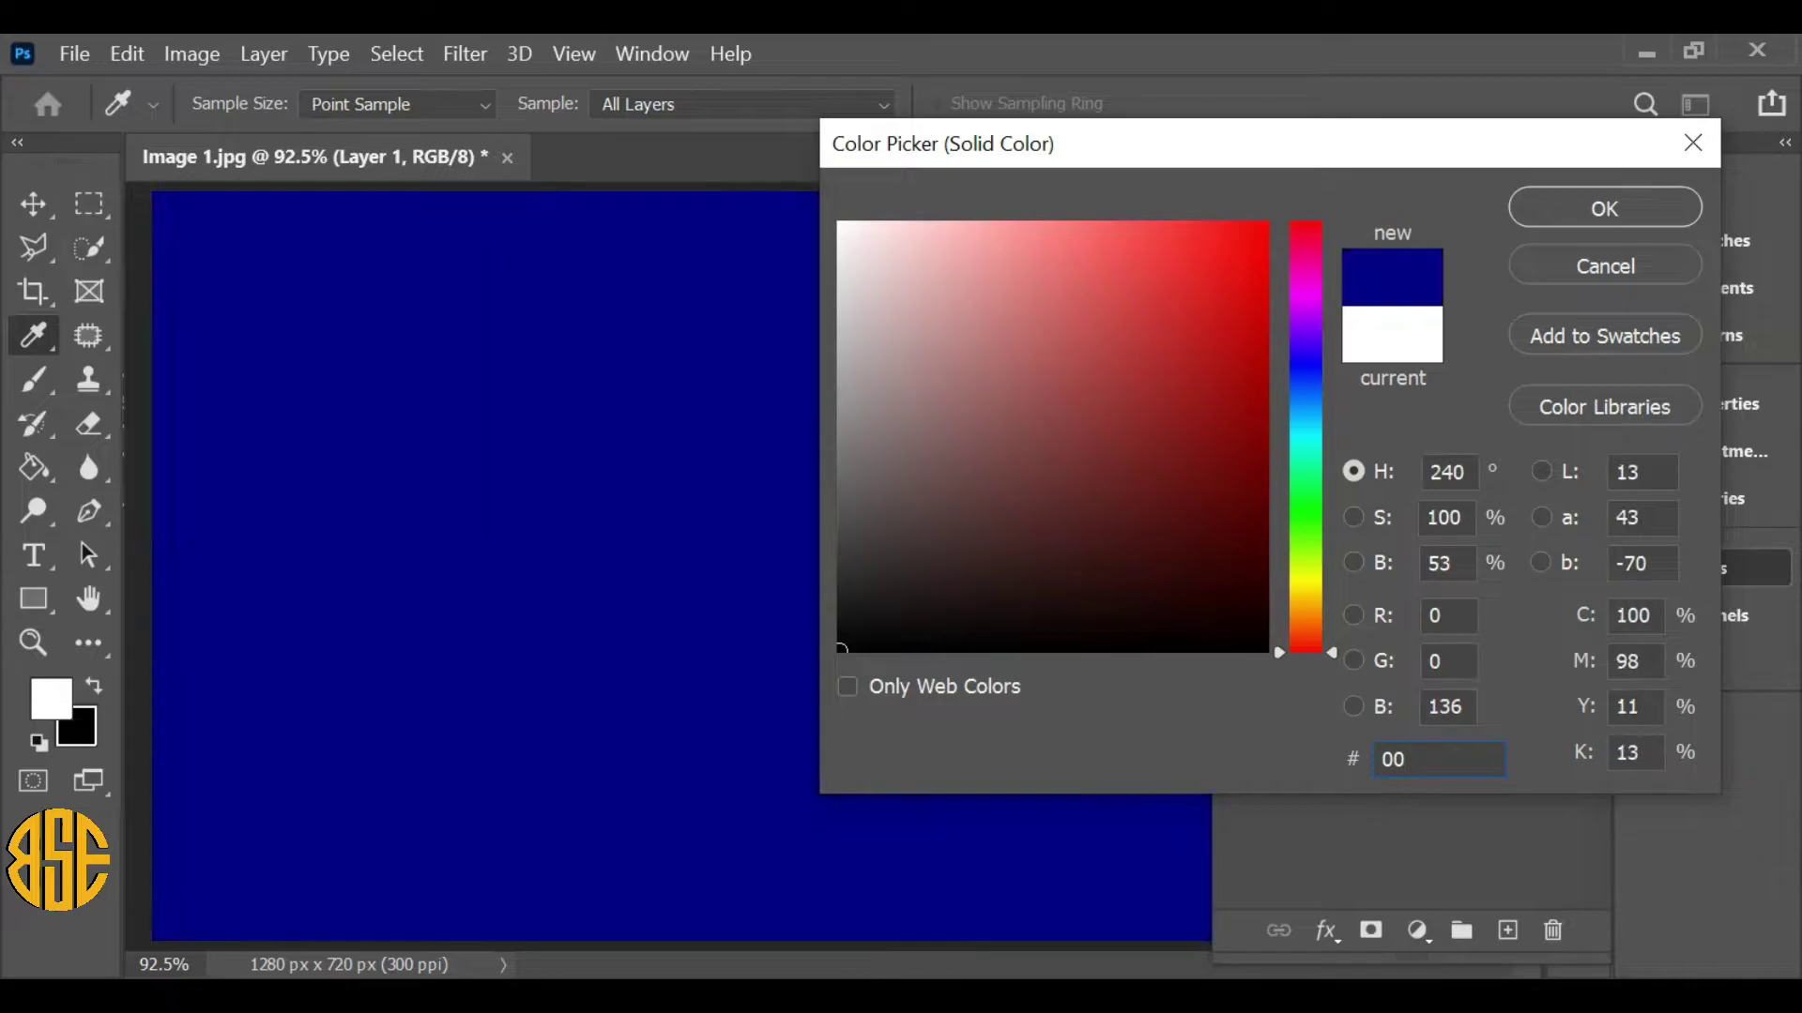
type("8aff")
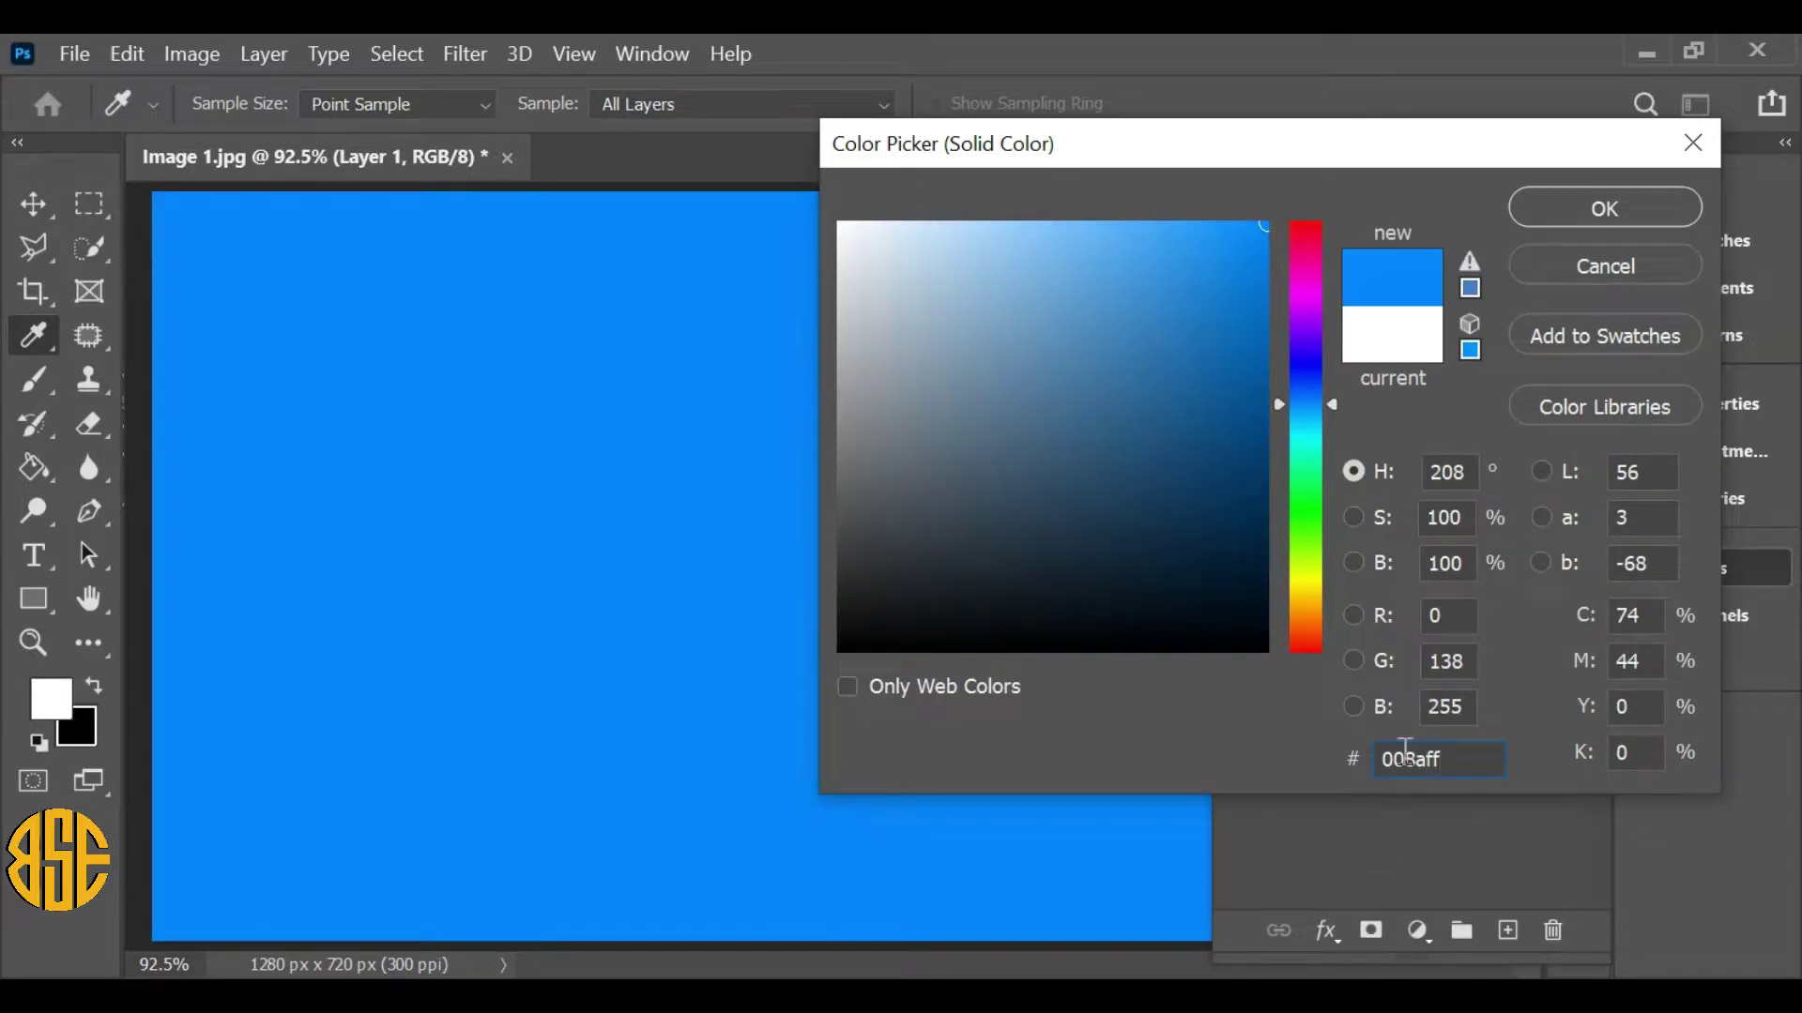
left_click(1585, 199)
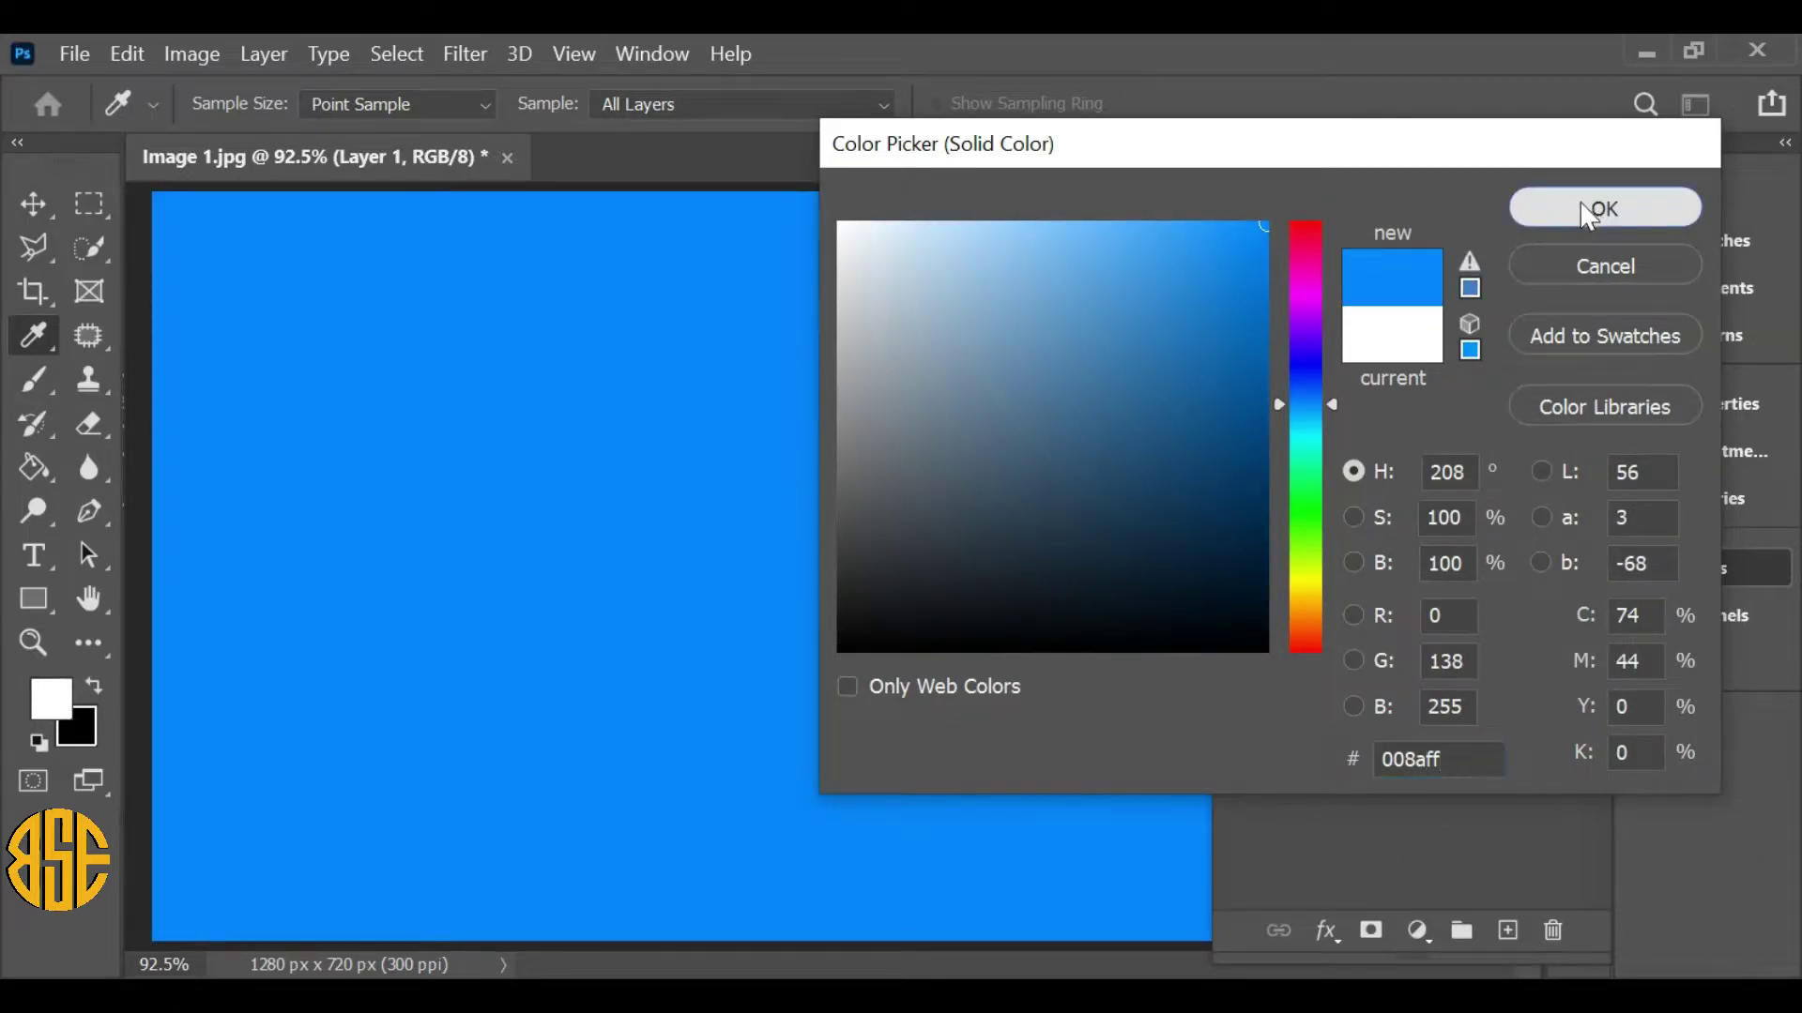
- Set the color fill layer's blend mode to Soft Light and show Layer 1 copy again
left_click(1392, 278)
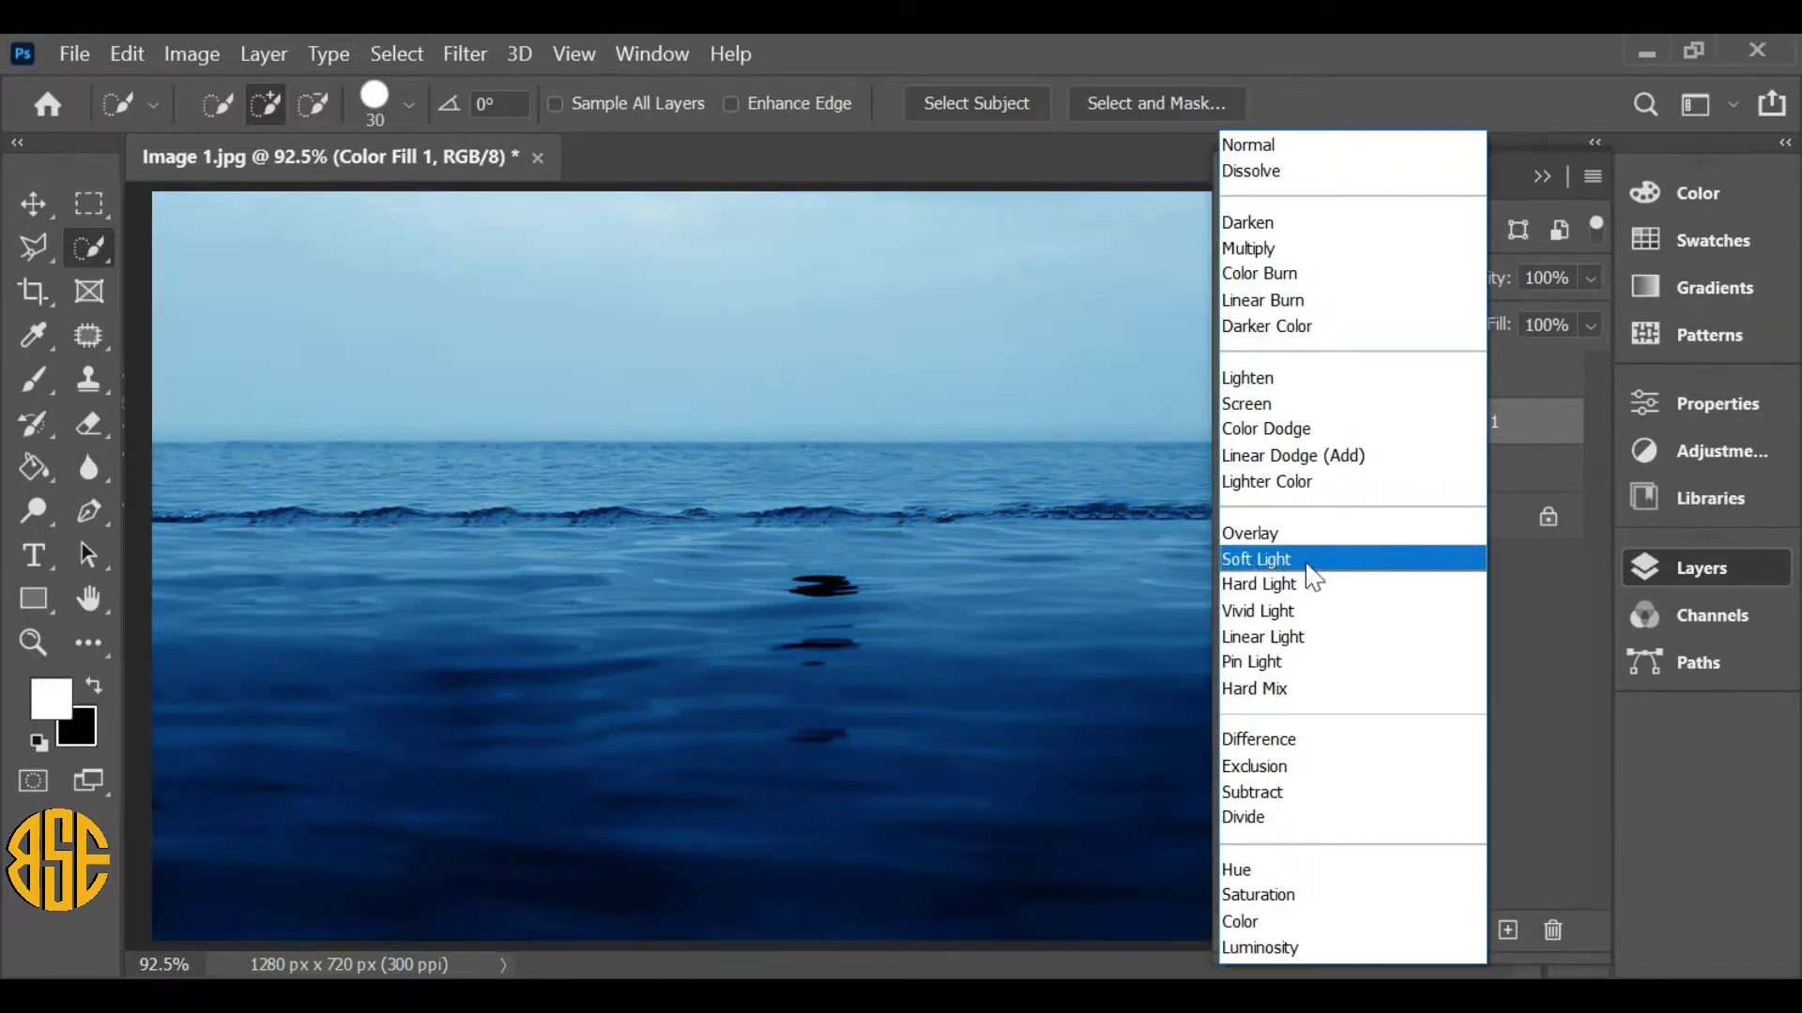
left_click(1332, 559)
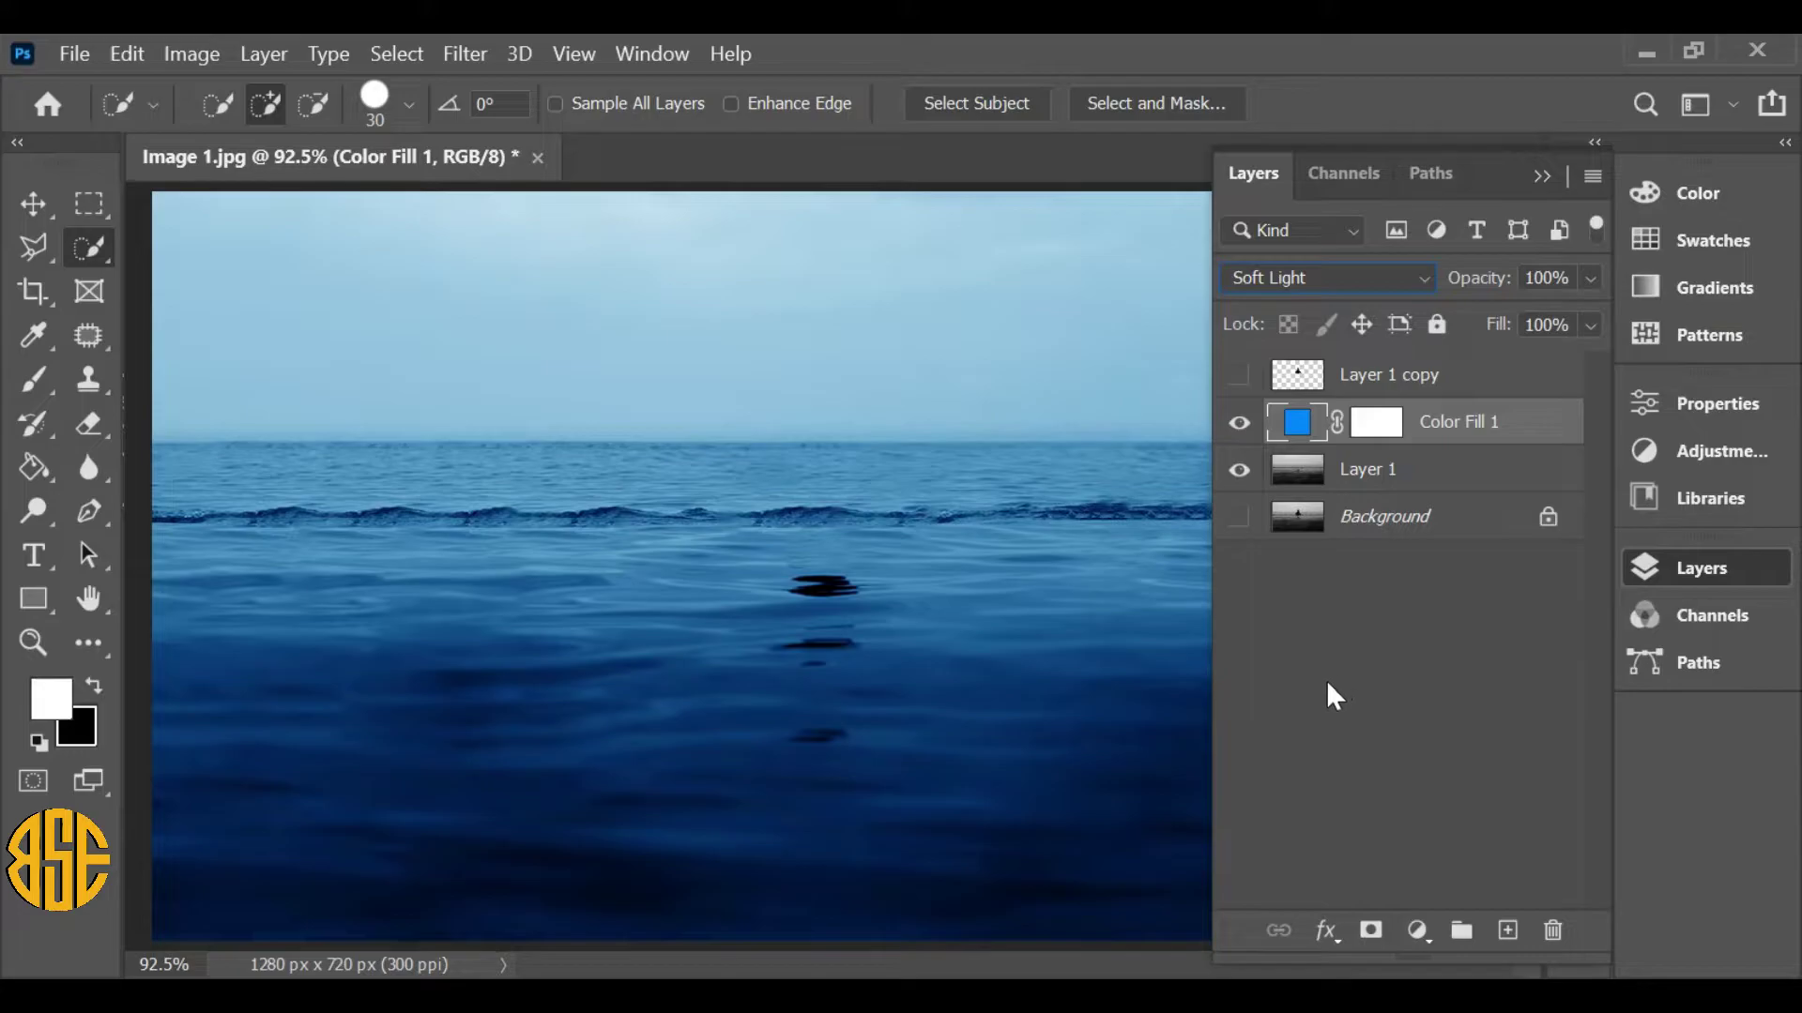
left_click(1238, 375)
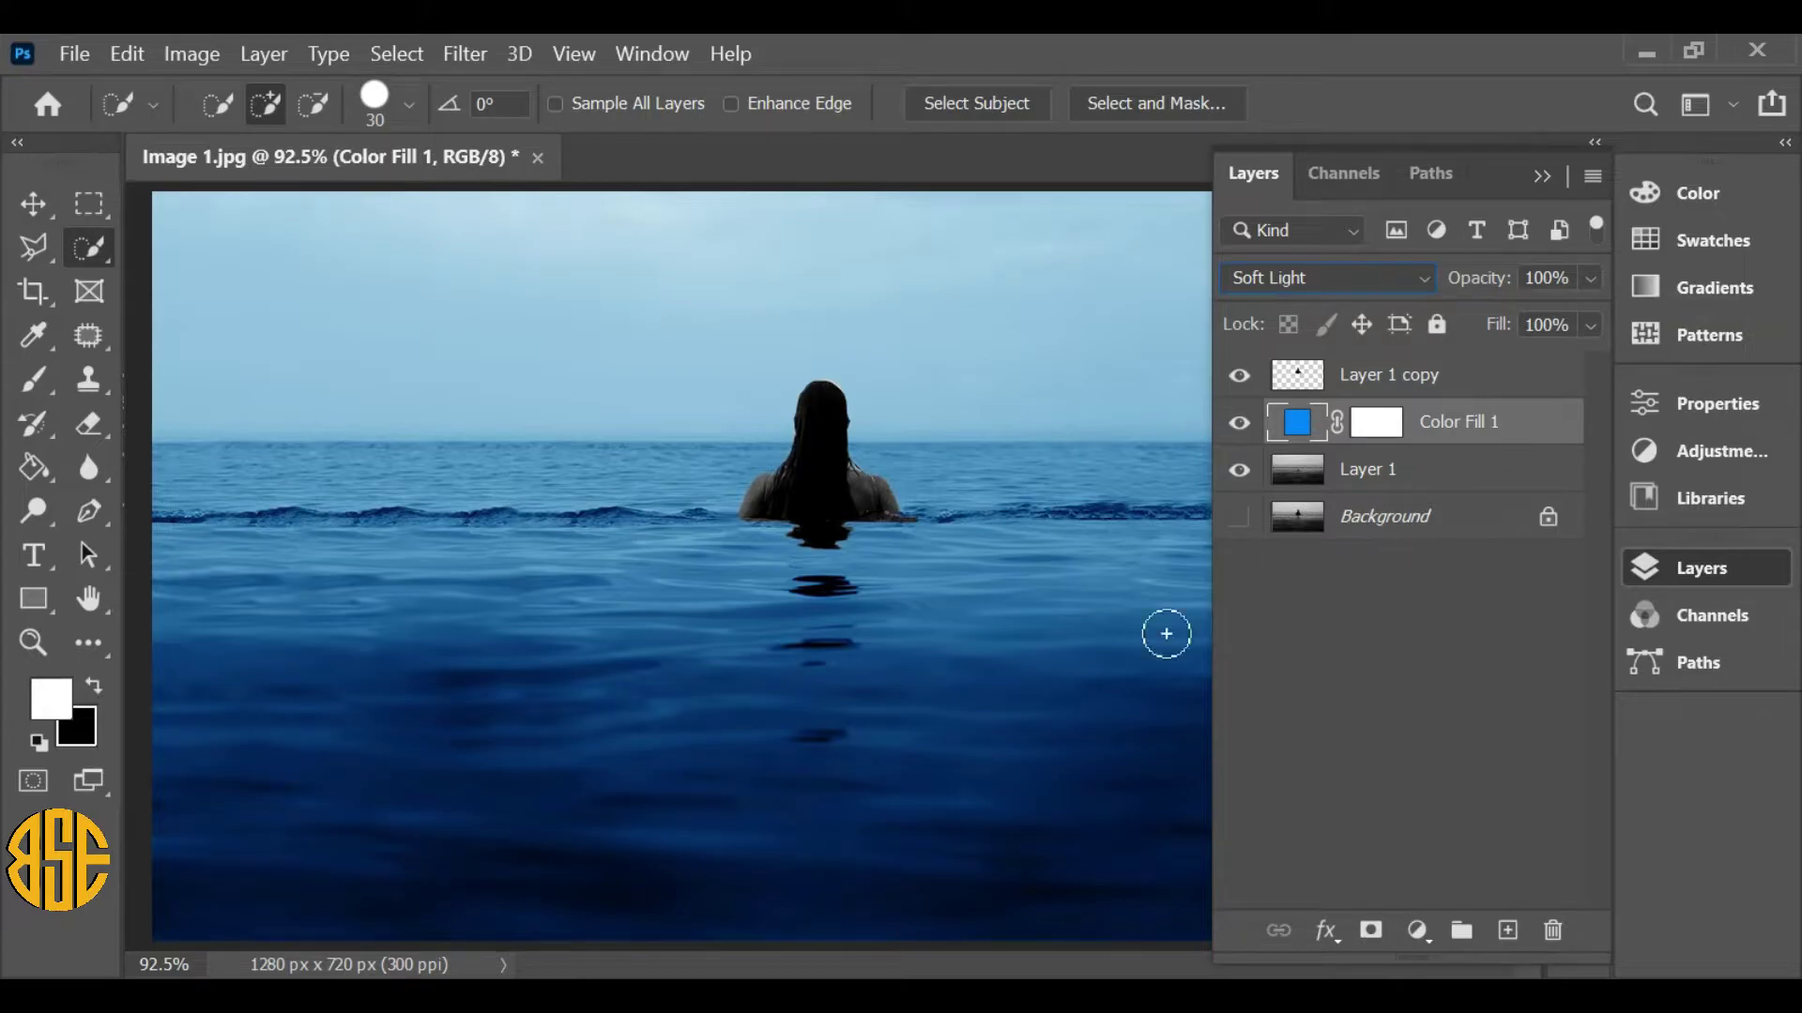
- Place the skyyy image as embedded above the Color Fill 1 layer and rasterize it
left_click(75, 55)
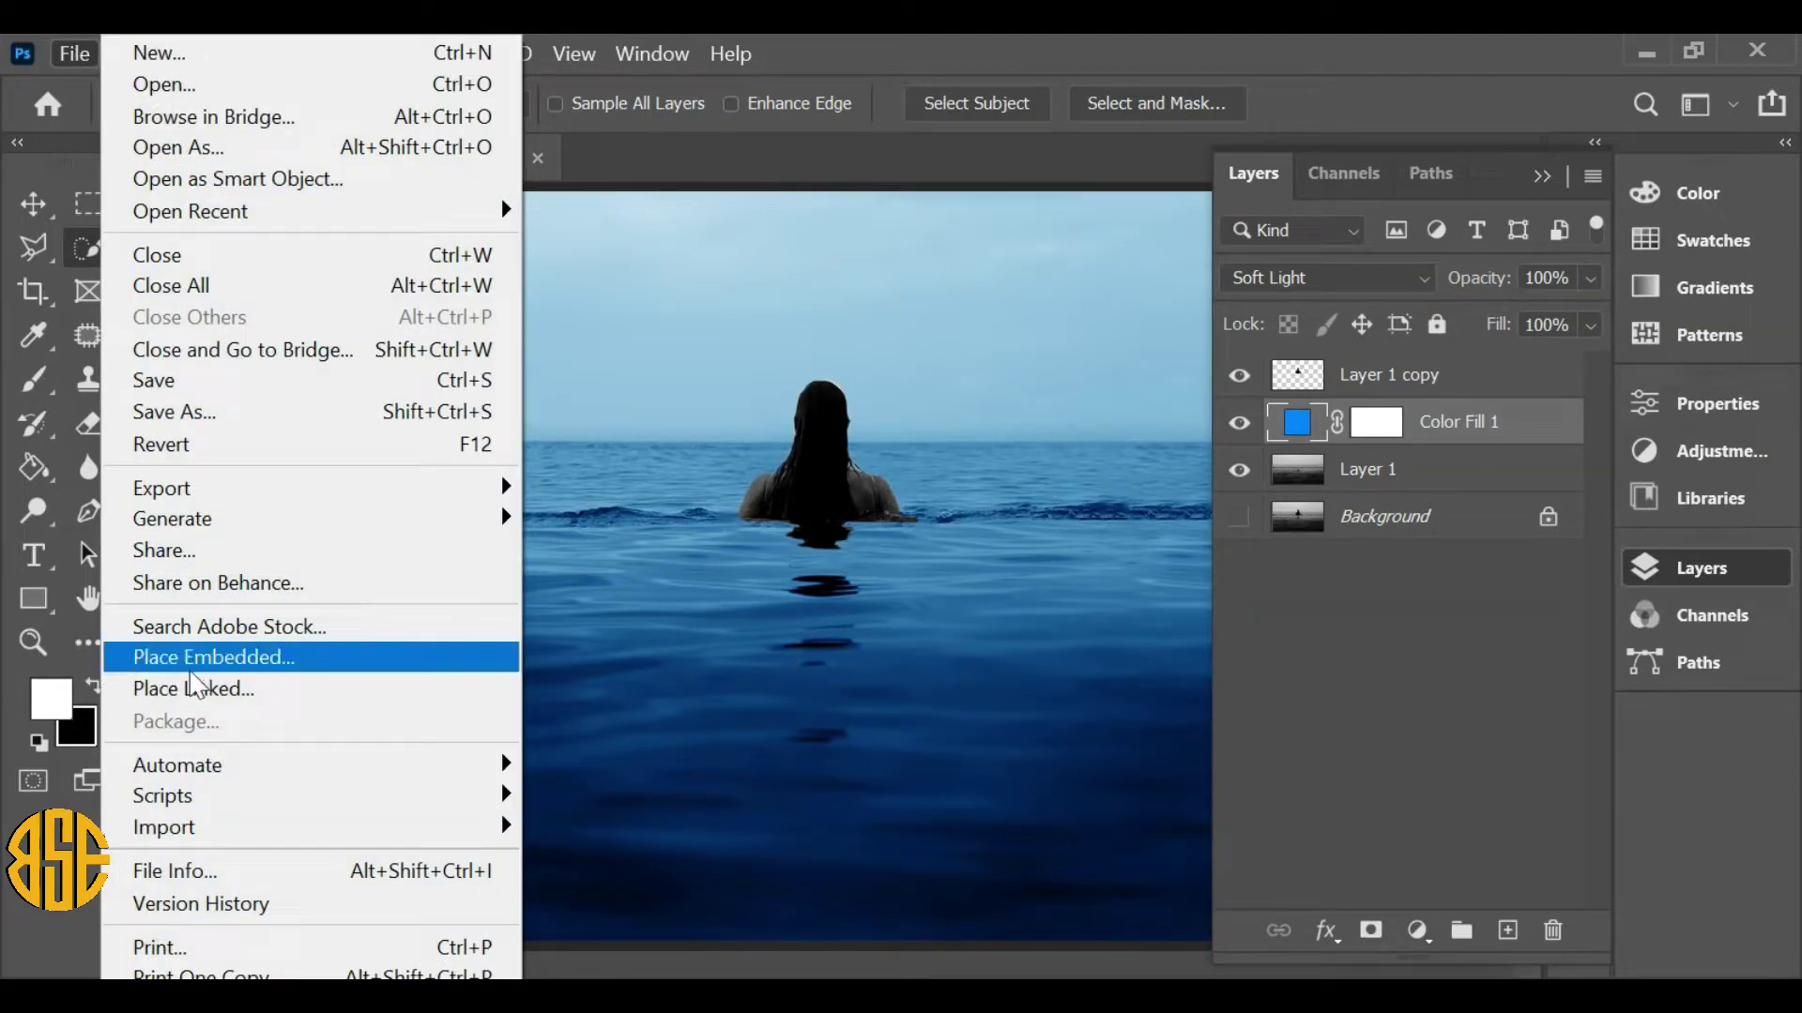
left_click(274, 661)
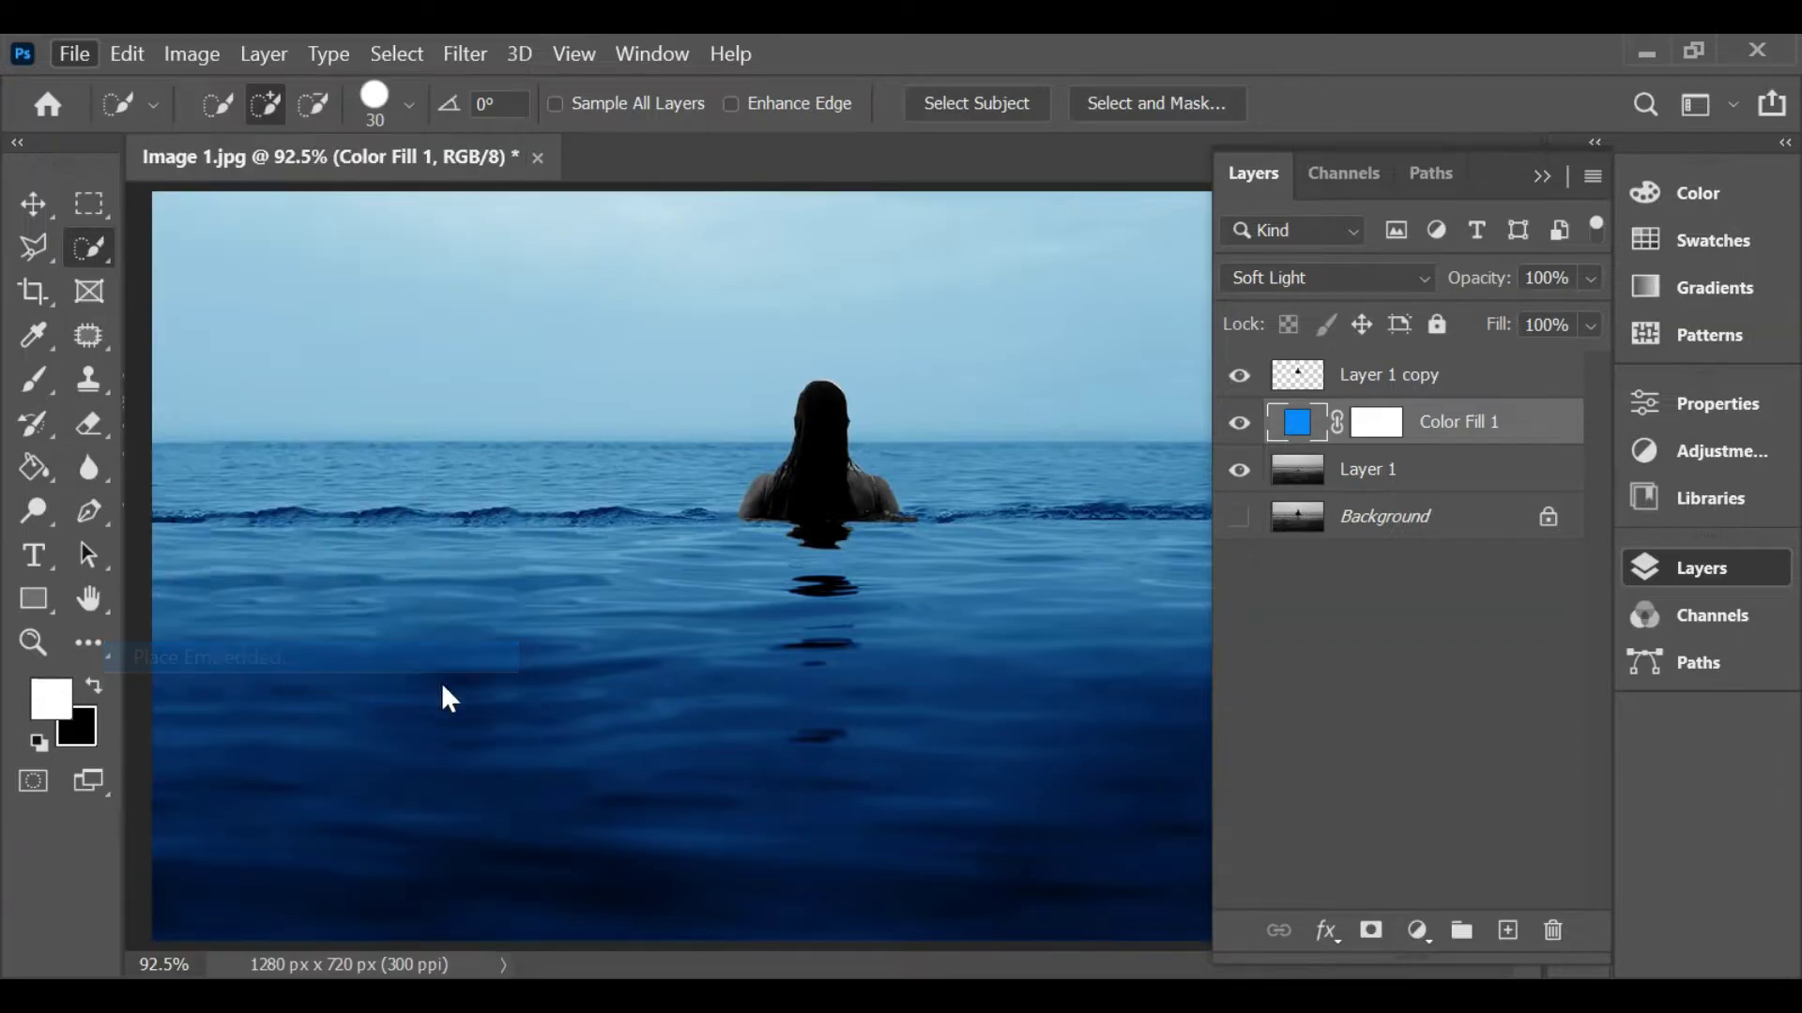
double_click(607, 330)
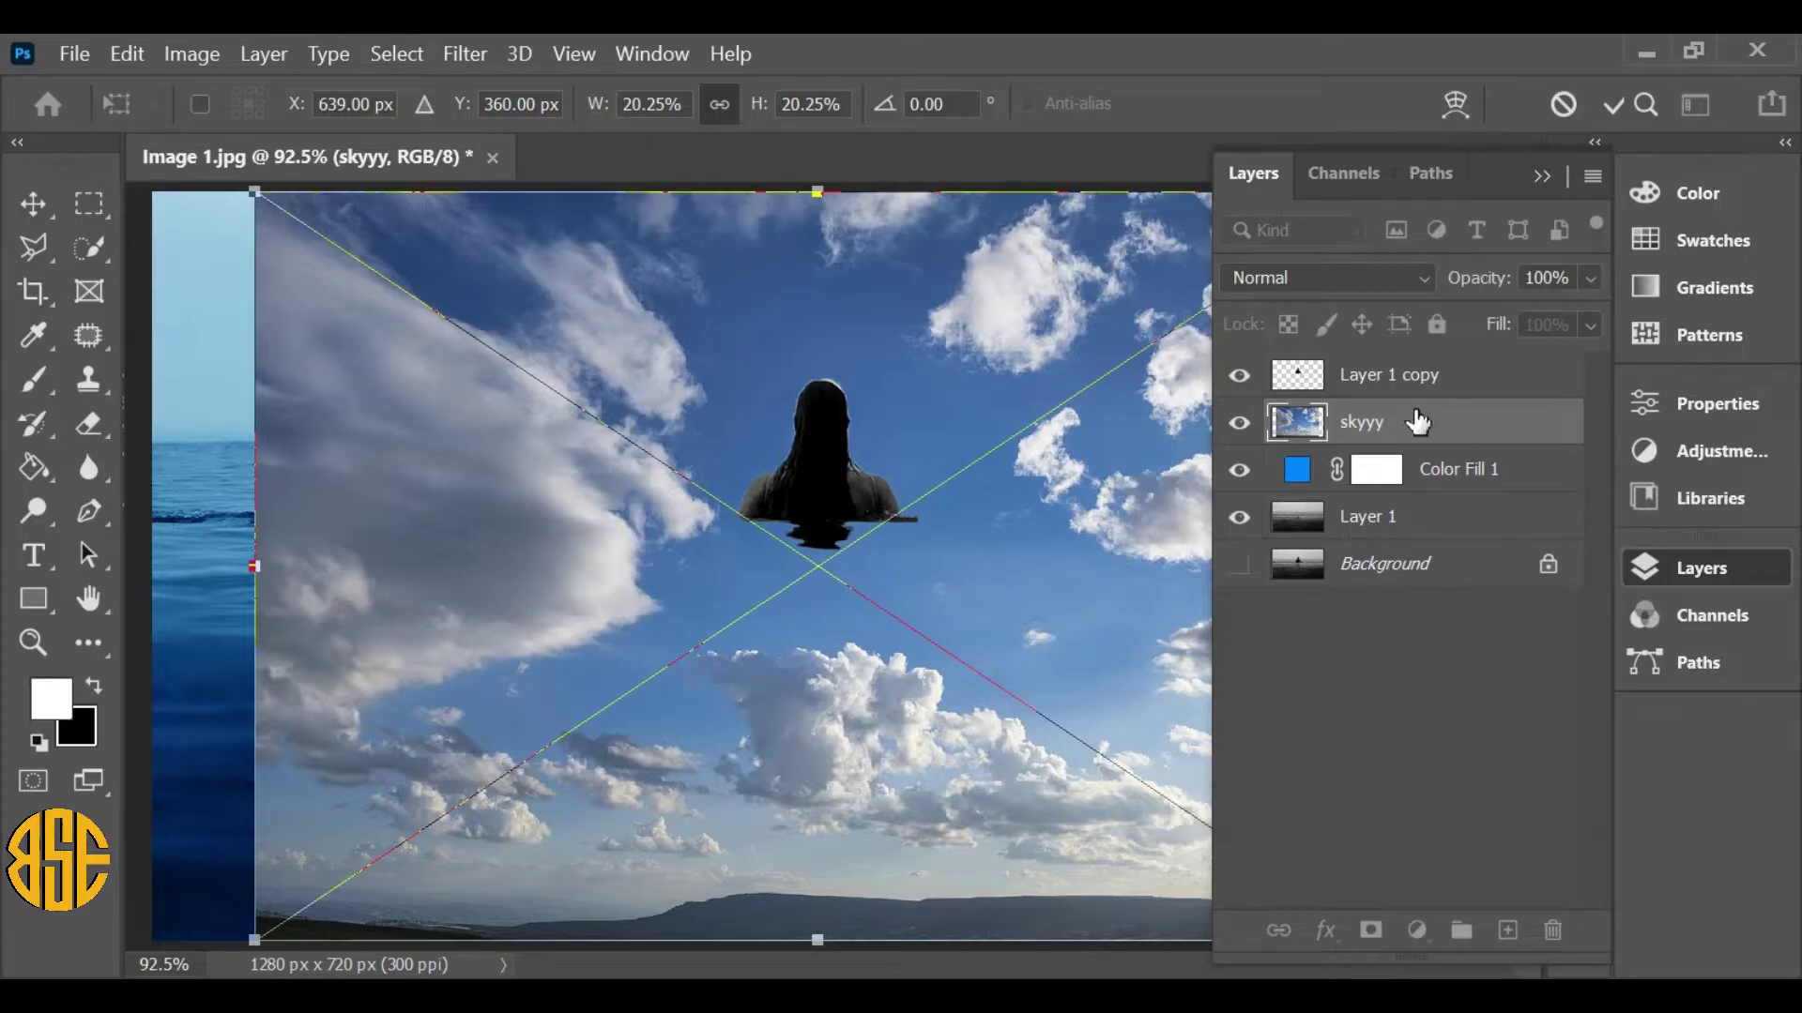
key("Return")
key("w")
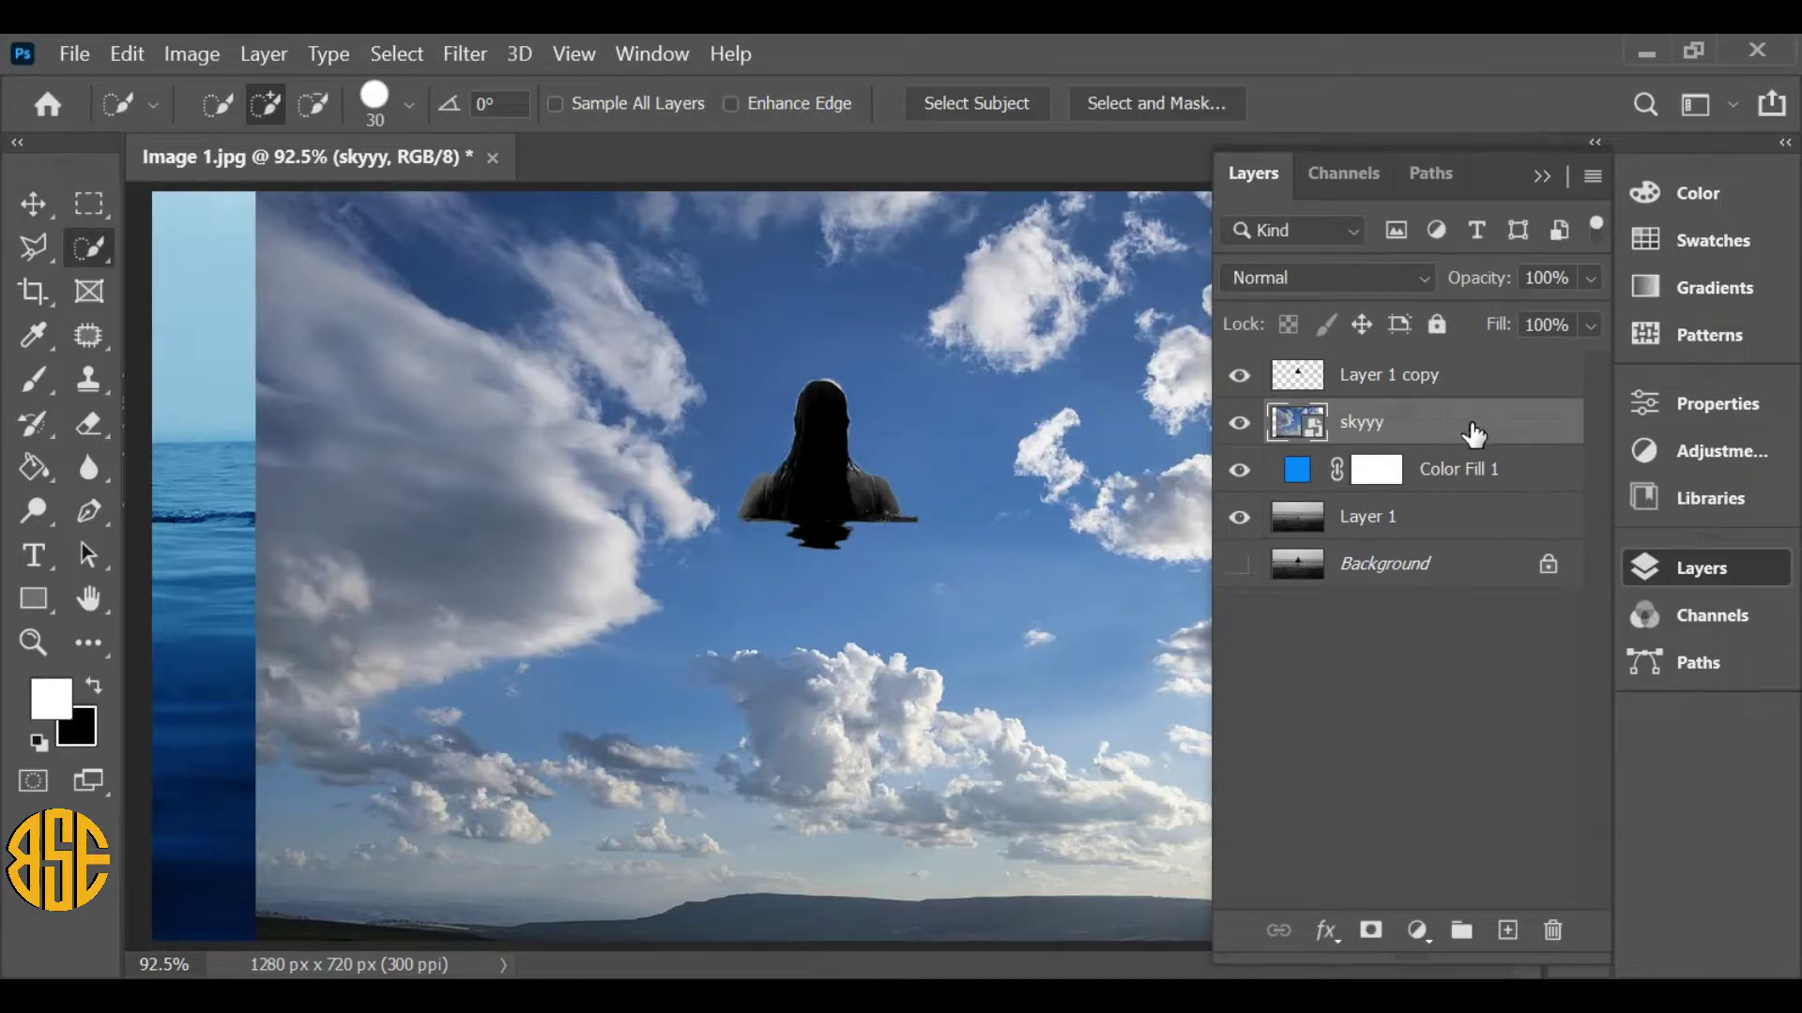
right_click(1473, 432)
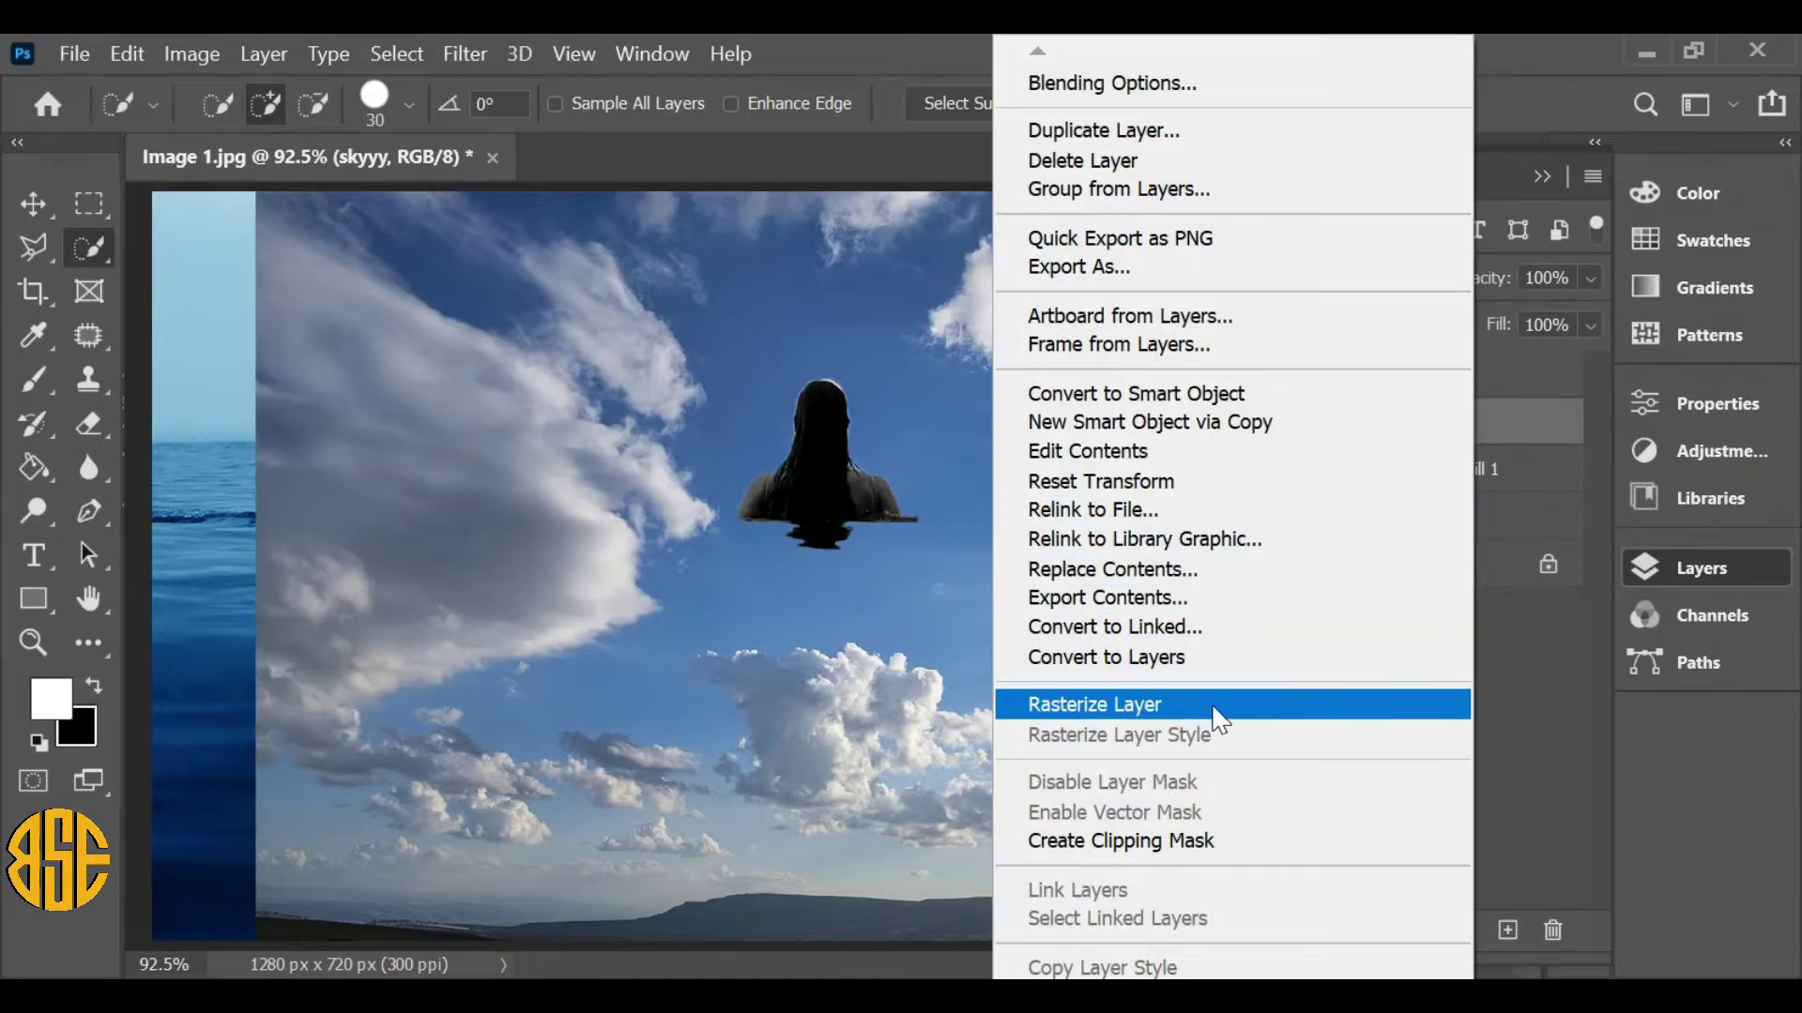
left_click(1292, 711)
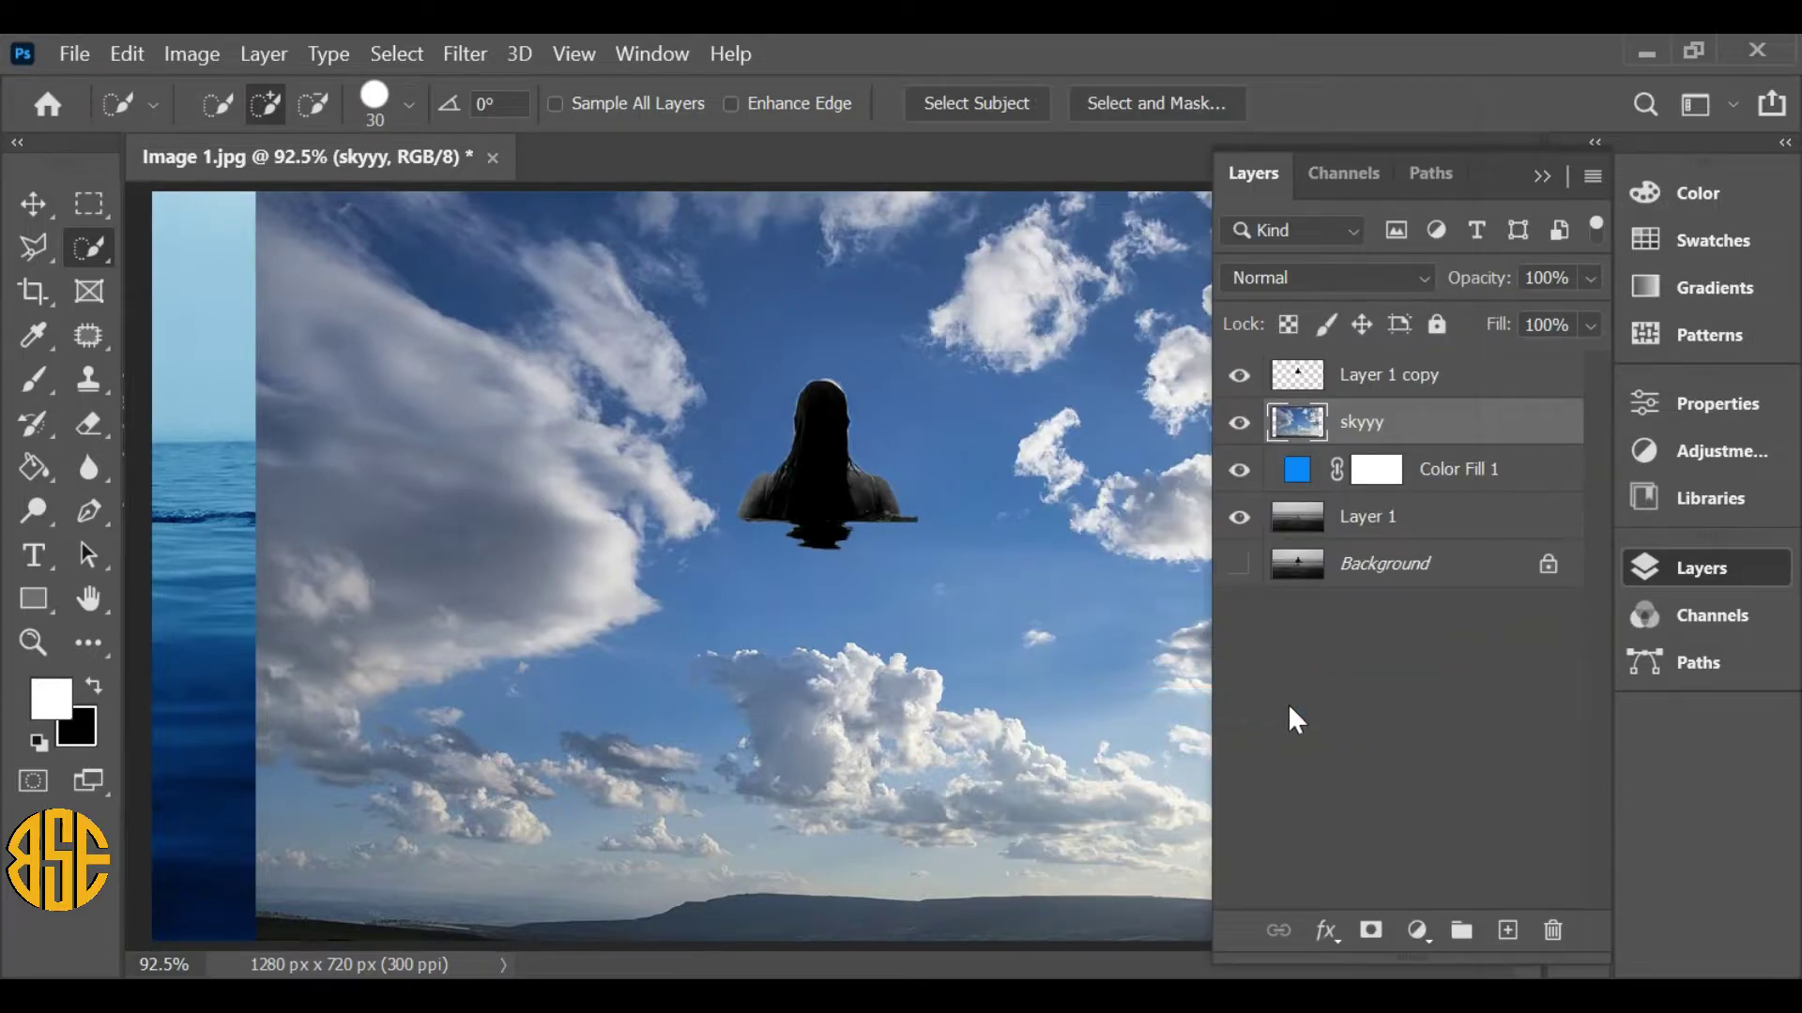
- Free-transform the sky layer to about 121.94% so it spans the canvas width, with its bottom edge near the wave line behind the woman
left_click(1736, 565)
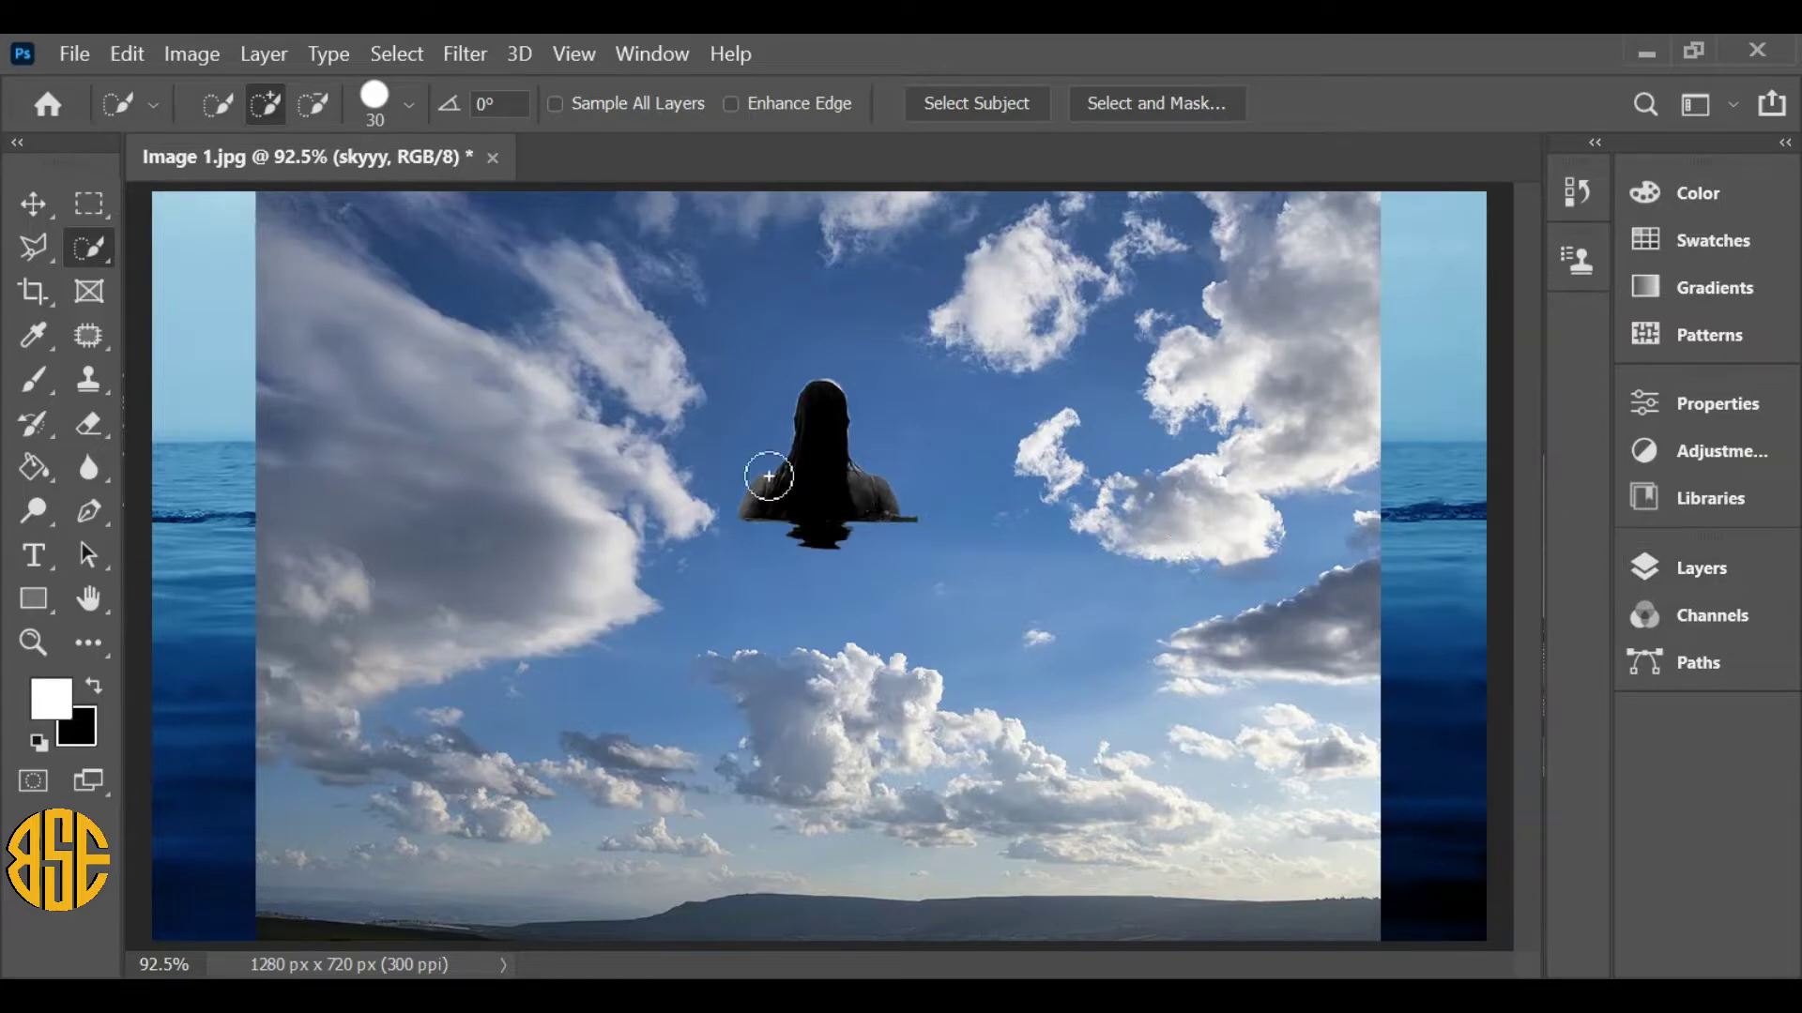
left_click(128, 54)
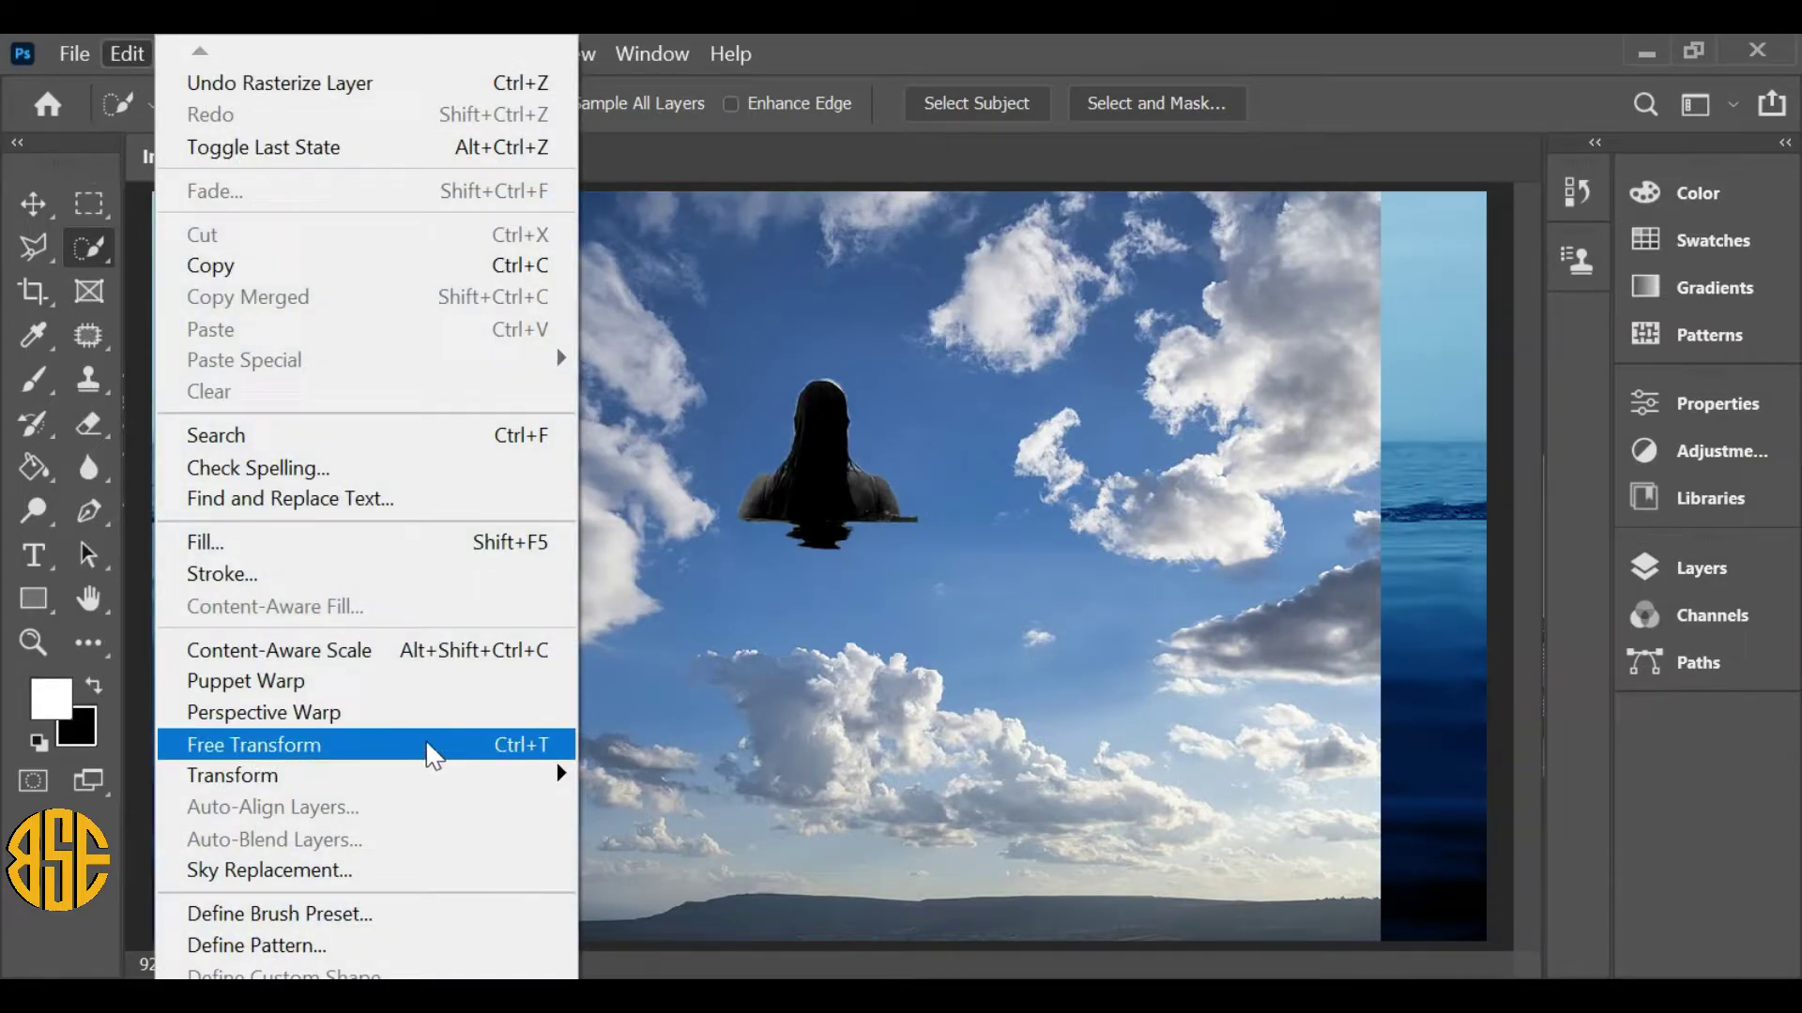
left_click(270, 747)
left_click_drag(978, 657, 972, 308)
left_click_drag(1383, 616, 1139, 451)
left_click_drag(251, 451, 139, 560)
left_click_drag(1135, 536, 1523, 740)
left_click_drag(859, 660, 869, 425)
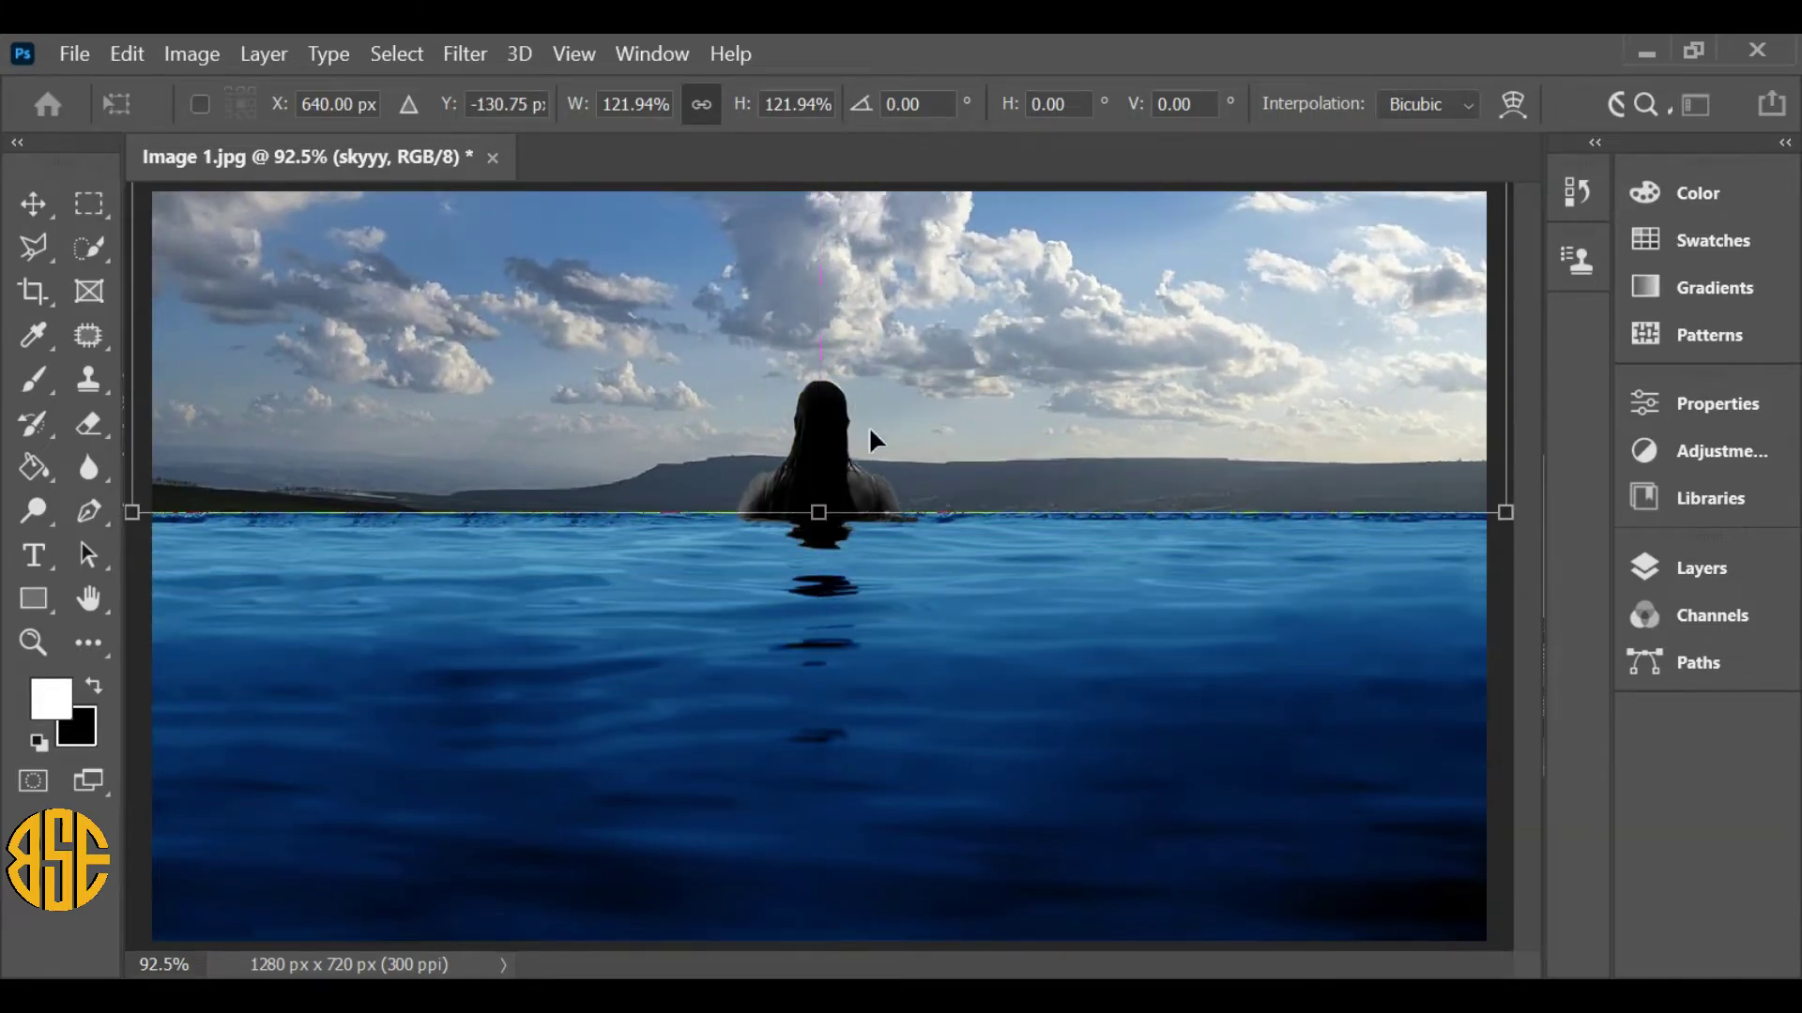
- Lower the sky layer's opacity to 50% to nudge it slightly down onto the wave line, restore 100% opacity and apply the transform
left_click(1701, 568)
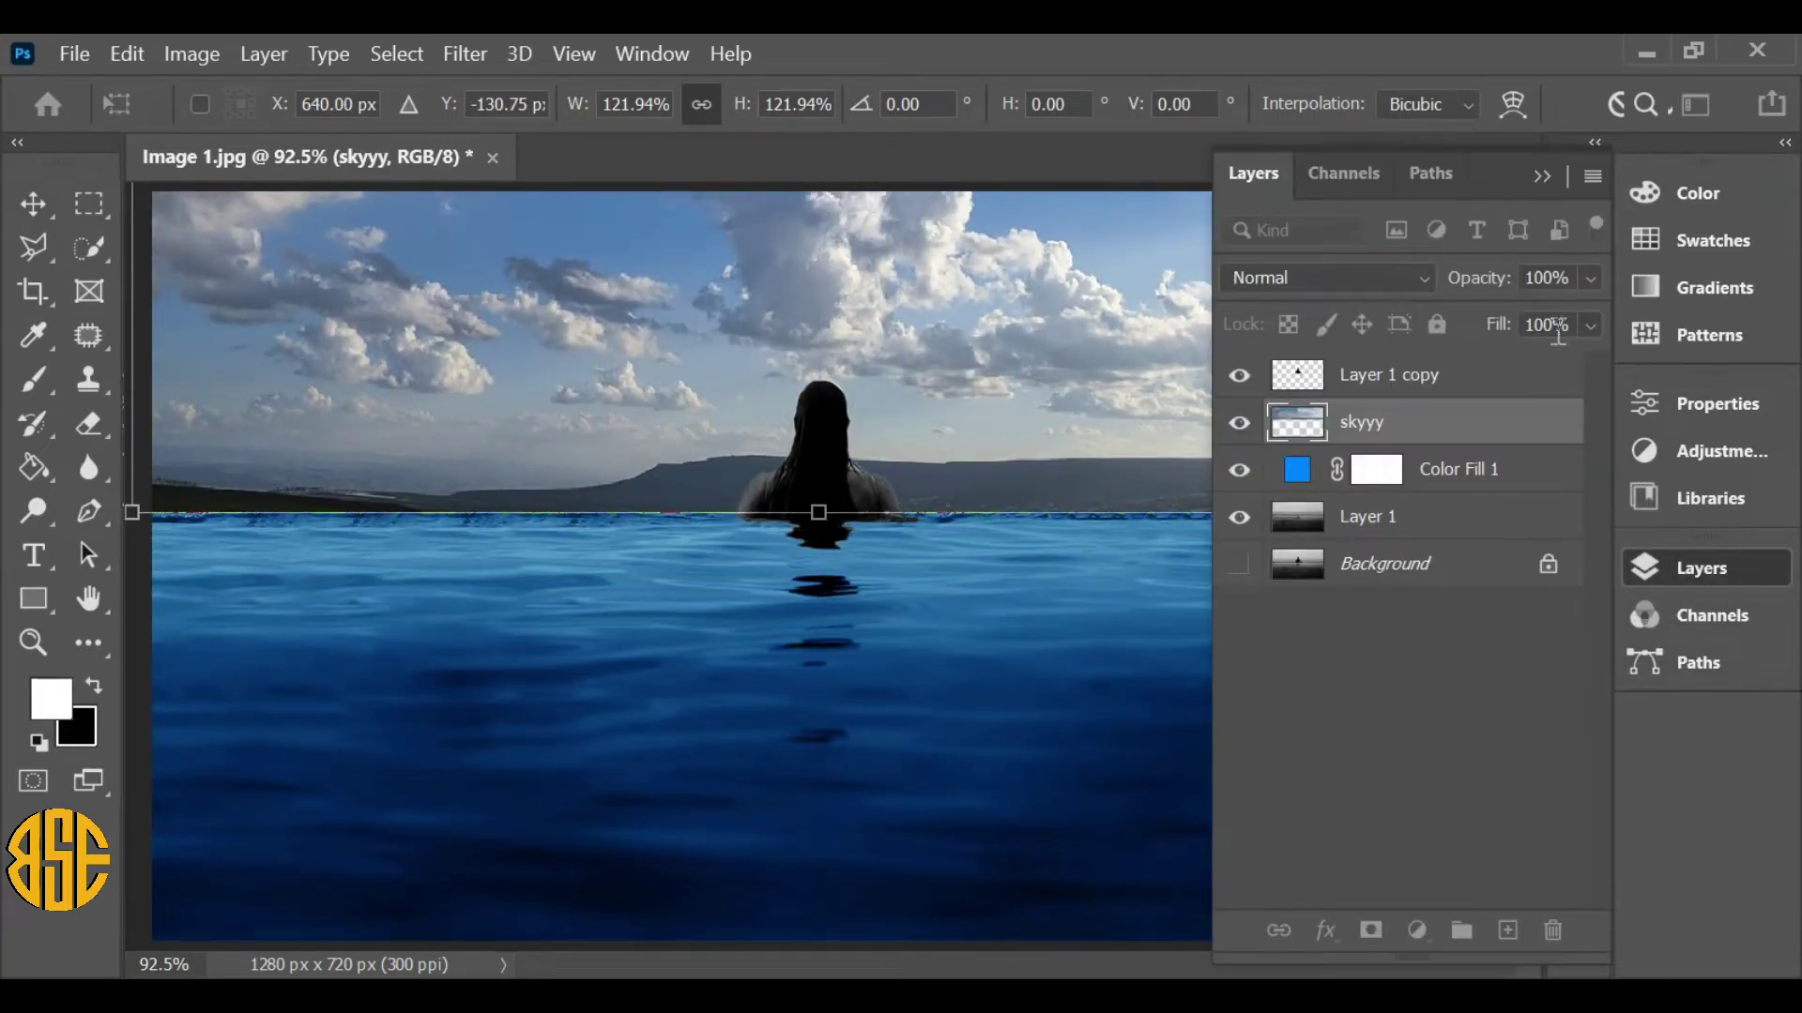
left_click(1591, 282)
left_click(1506, 316)
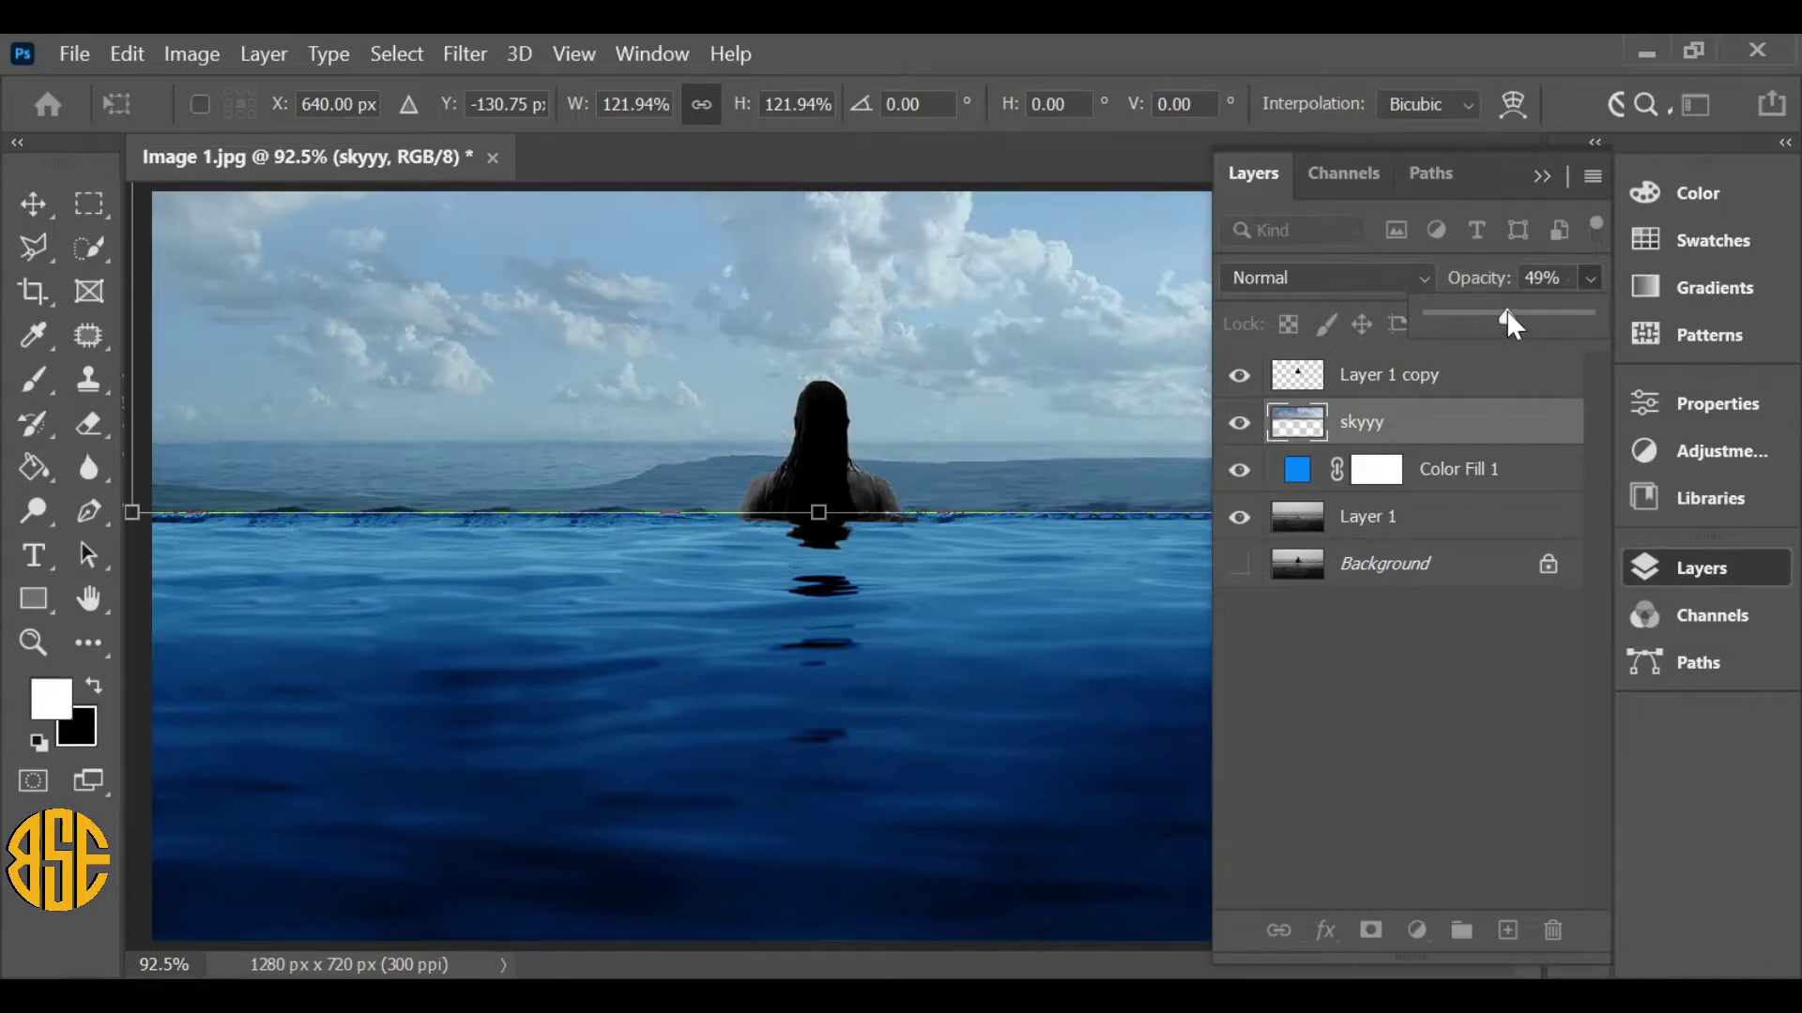
left_click(812, 430)
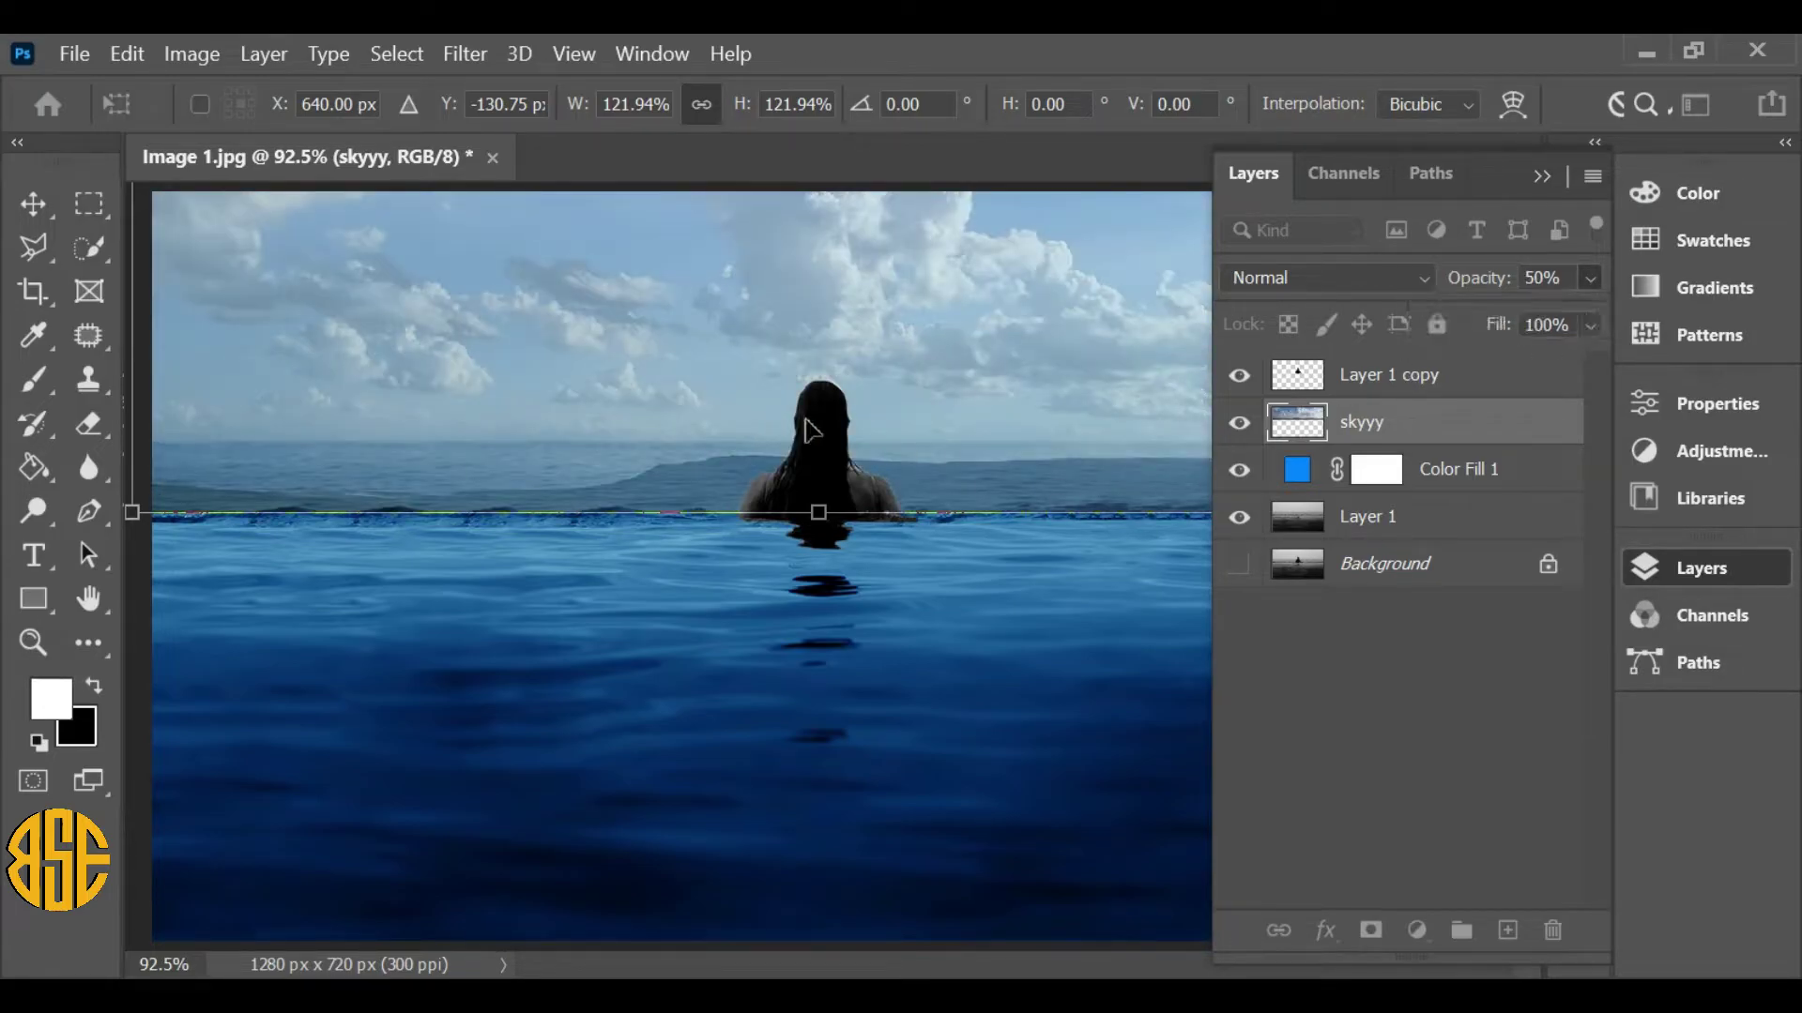
left_click_drag(812, 429, 807, 435)
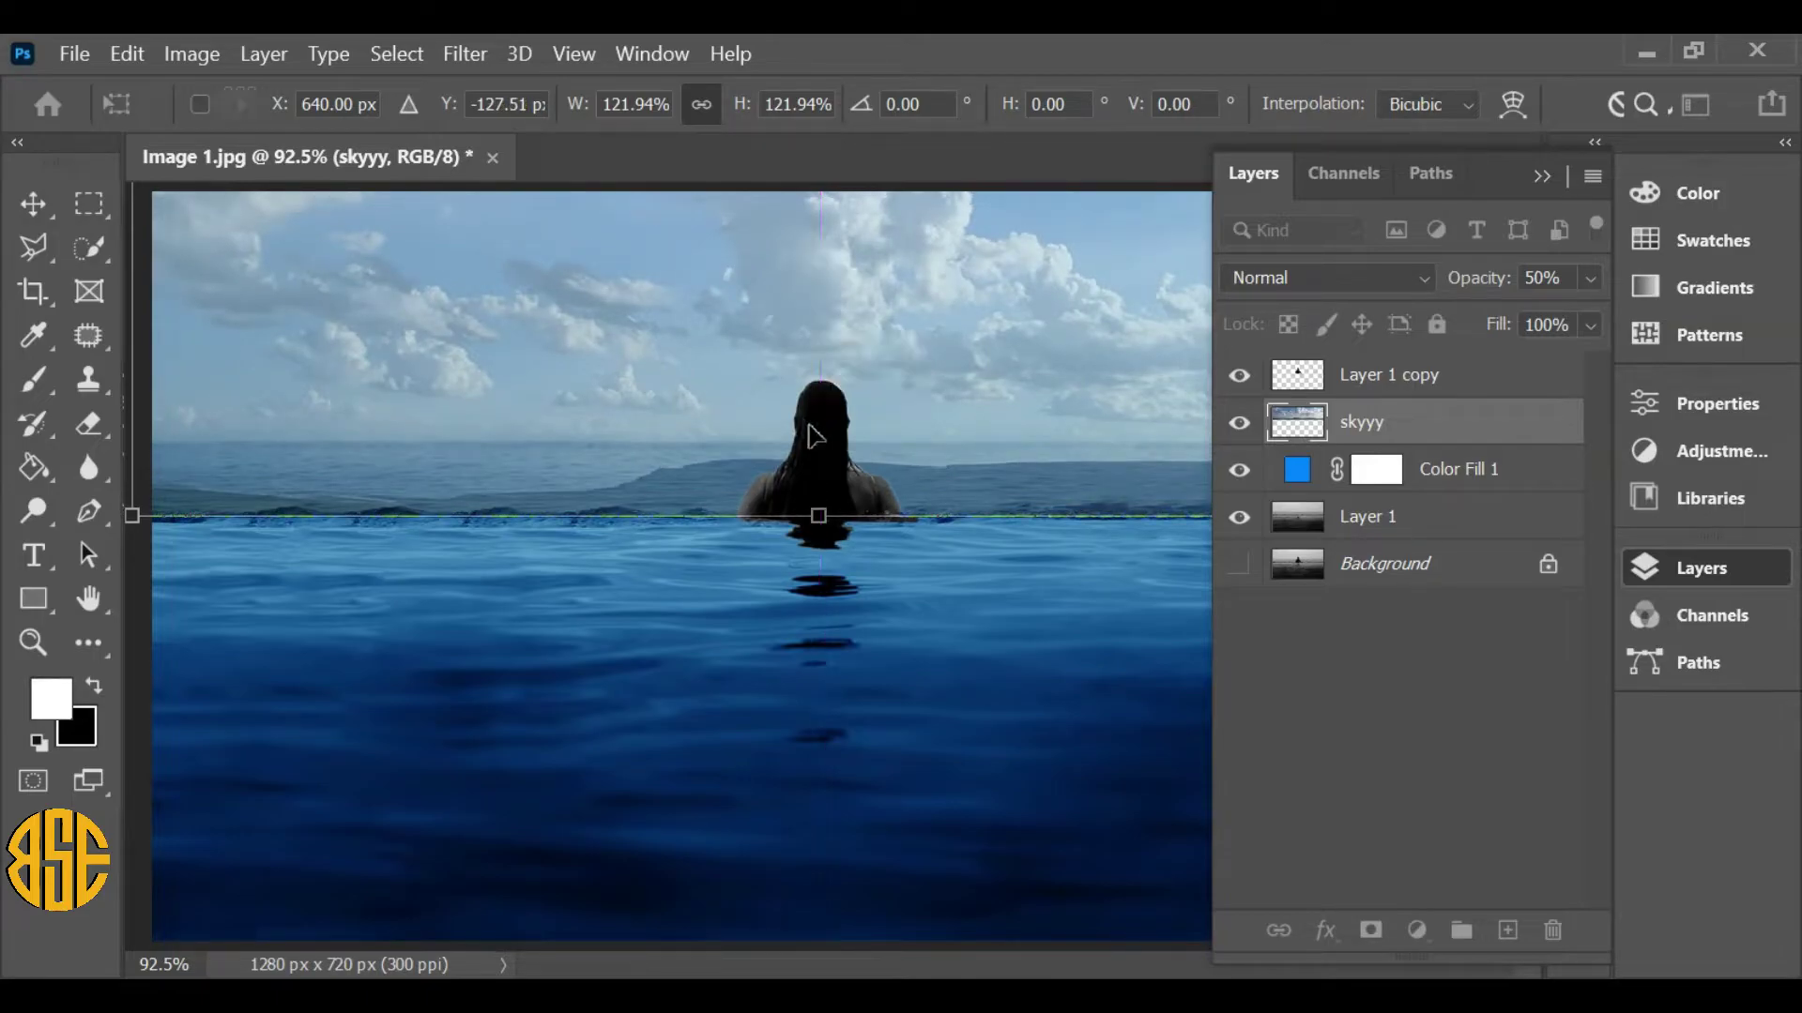
left_click(1589, 278)
left_click_drag(1530, 316, 1596, 318)
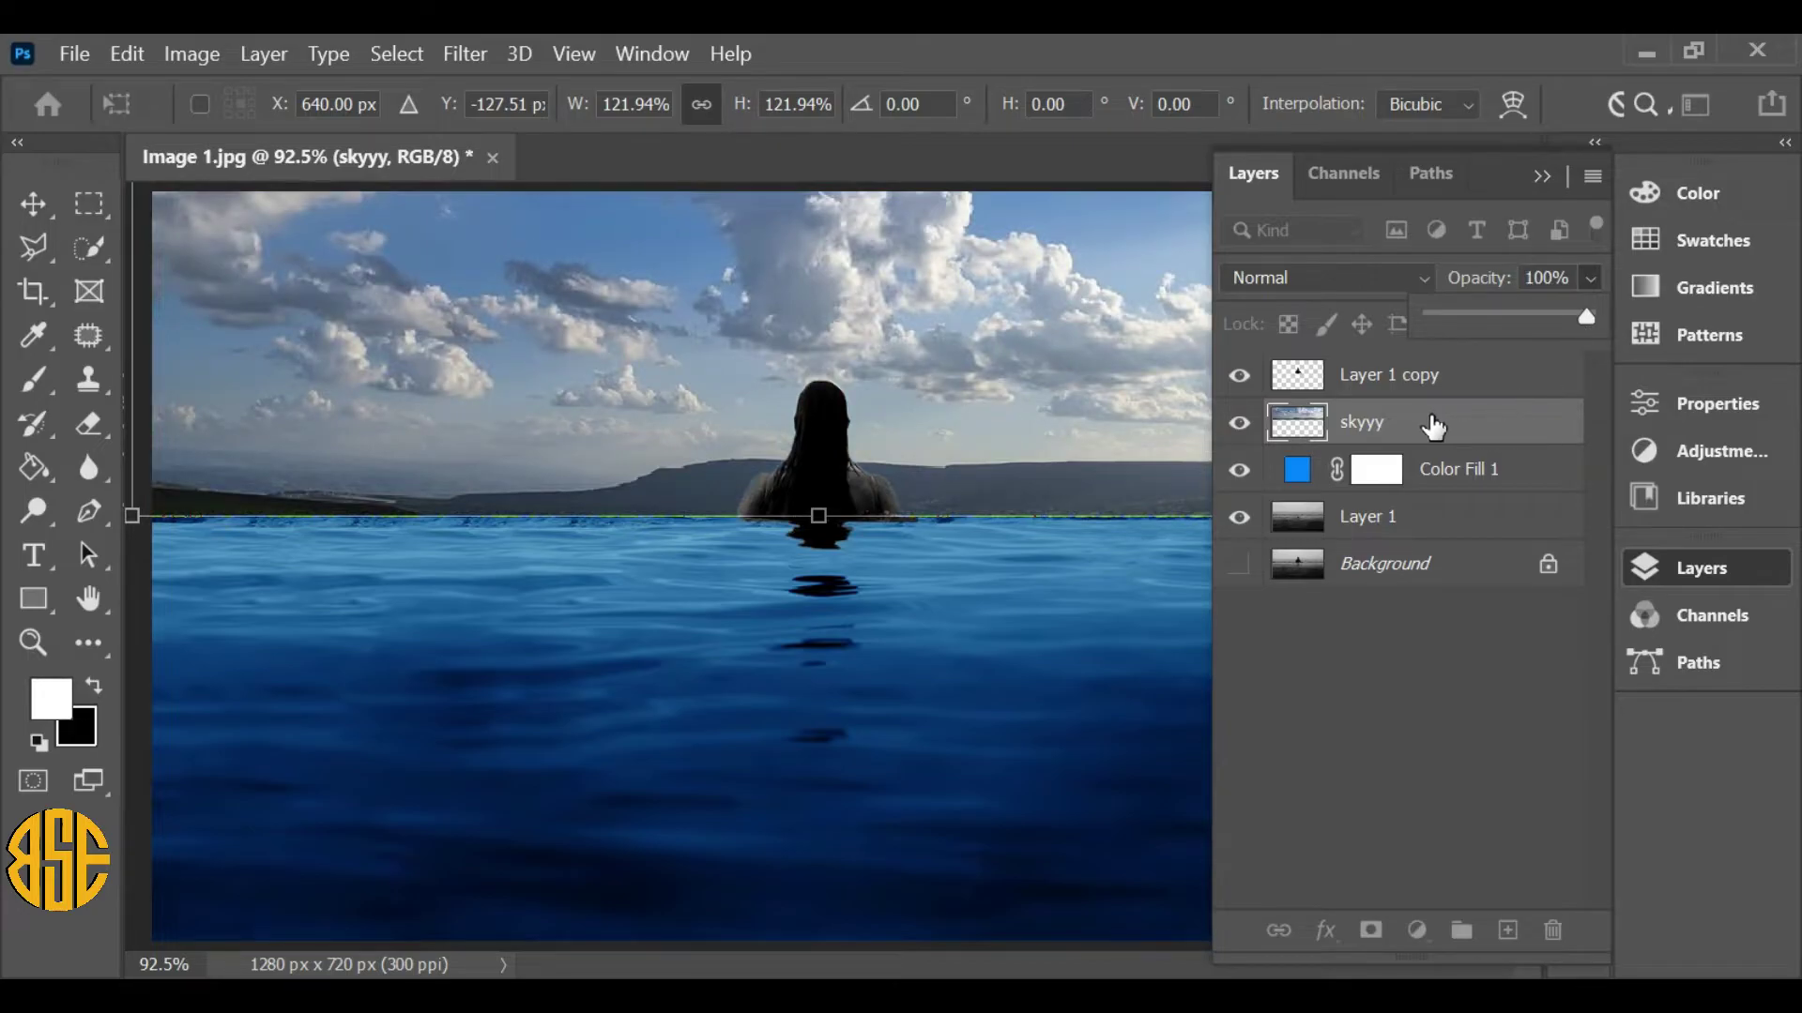
key("Return")
key("w")
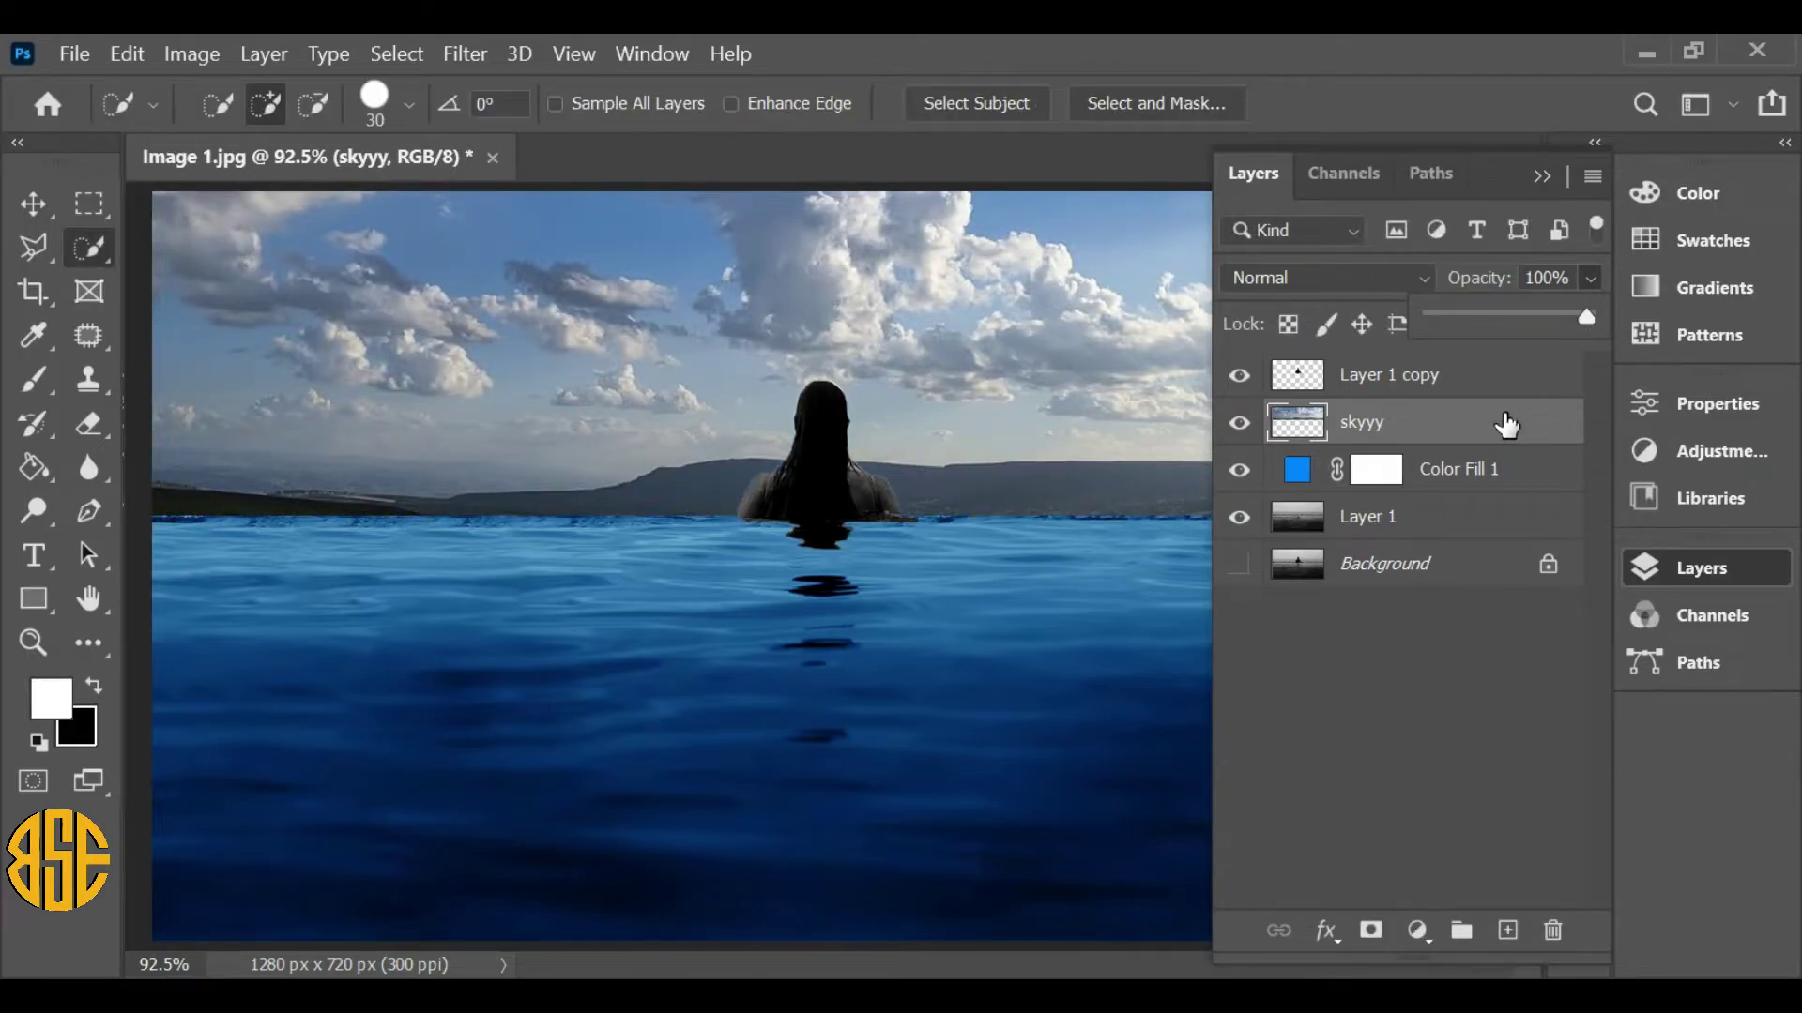
- Set up the Eraser tool with a Soft Round brush of 133 px
left_click(1732, 561)
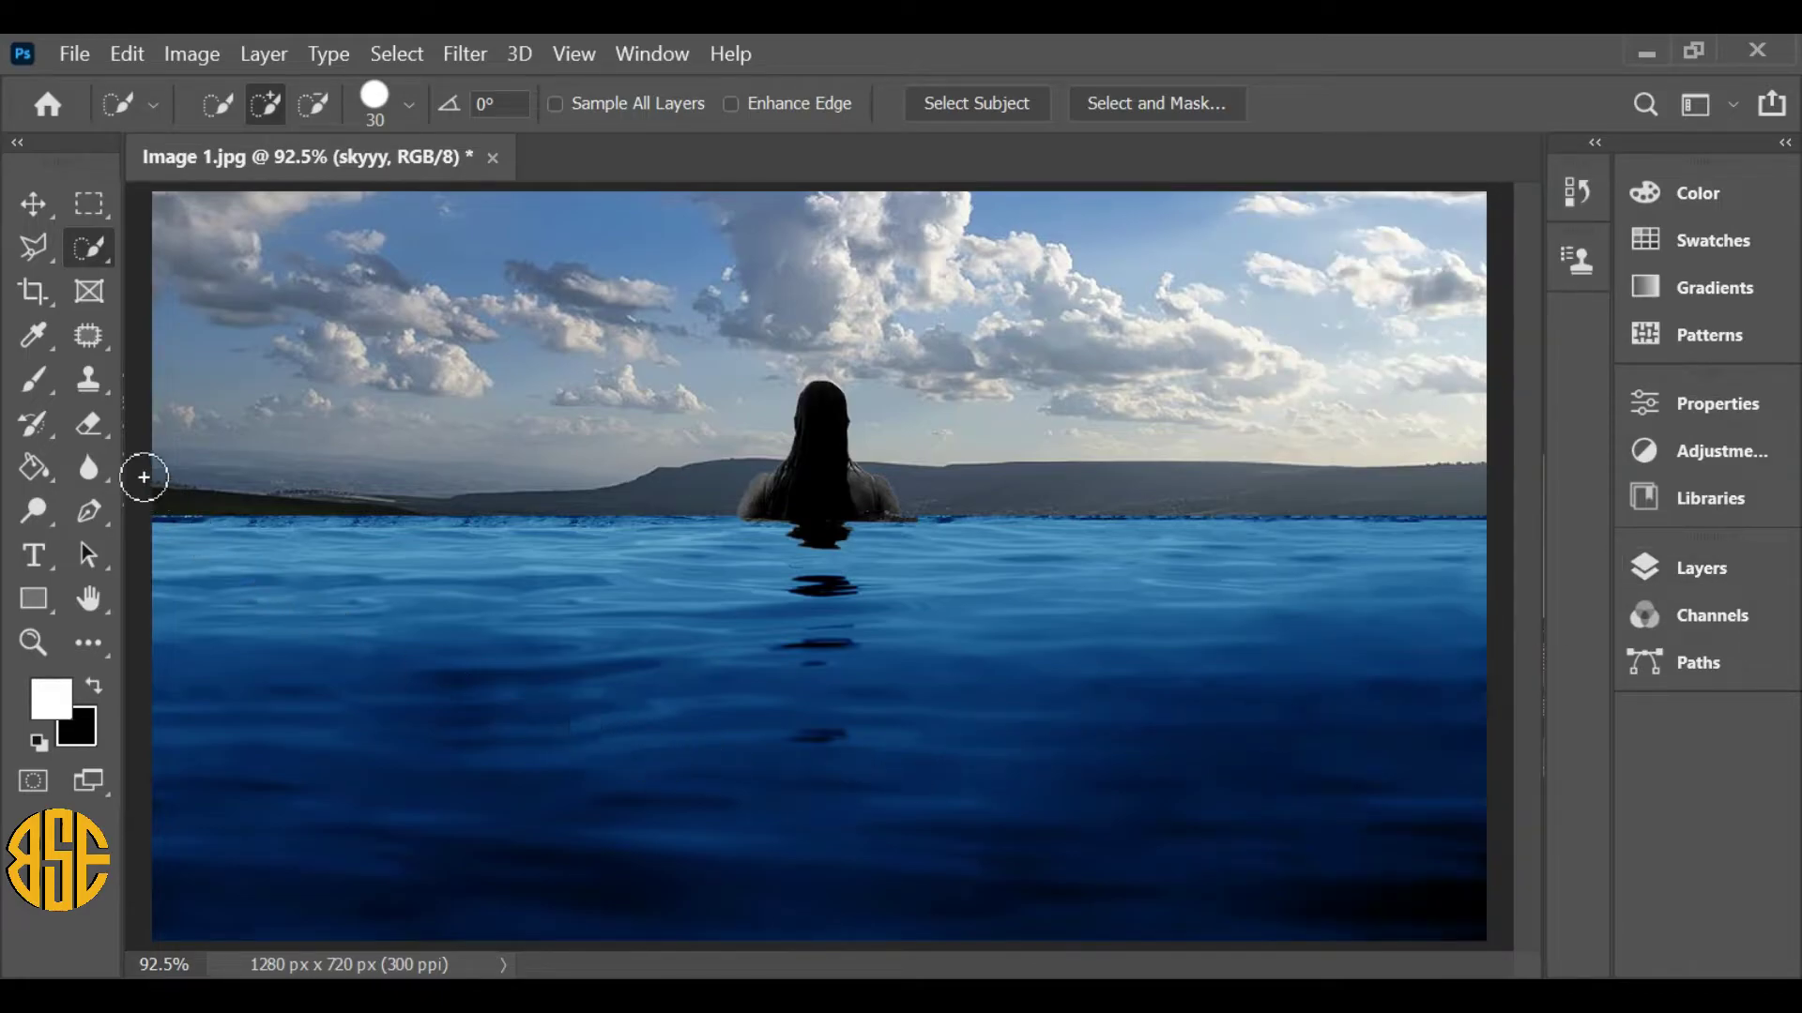
left_click(97, 422)
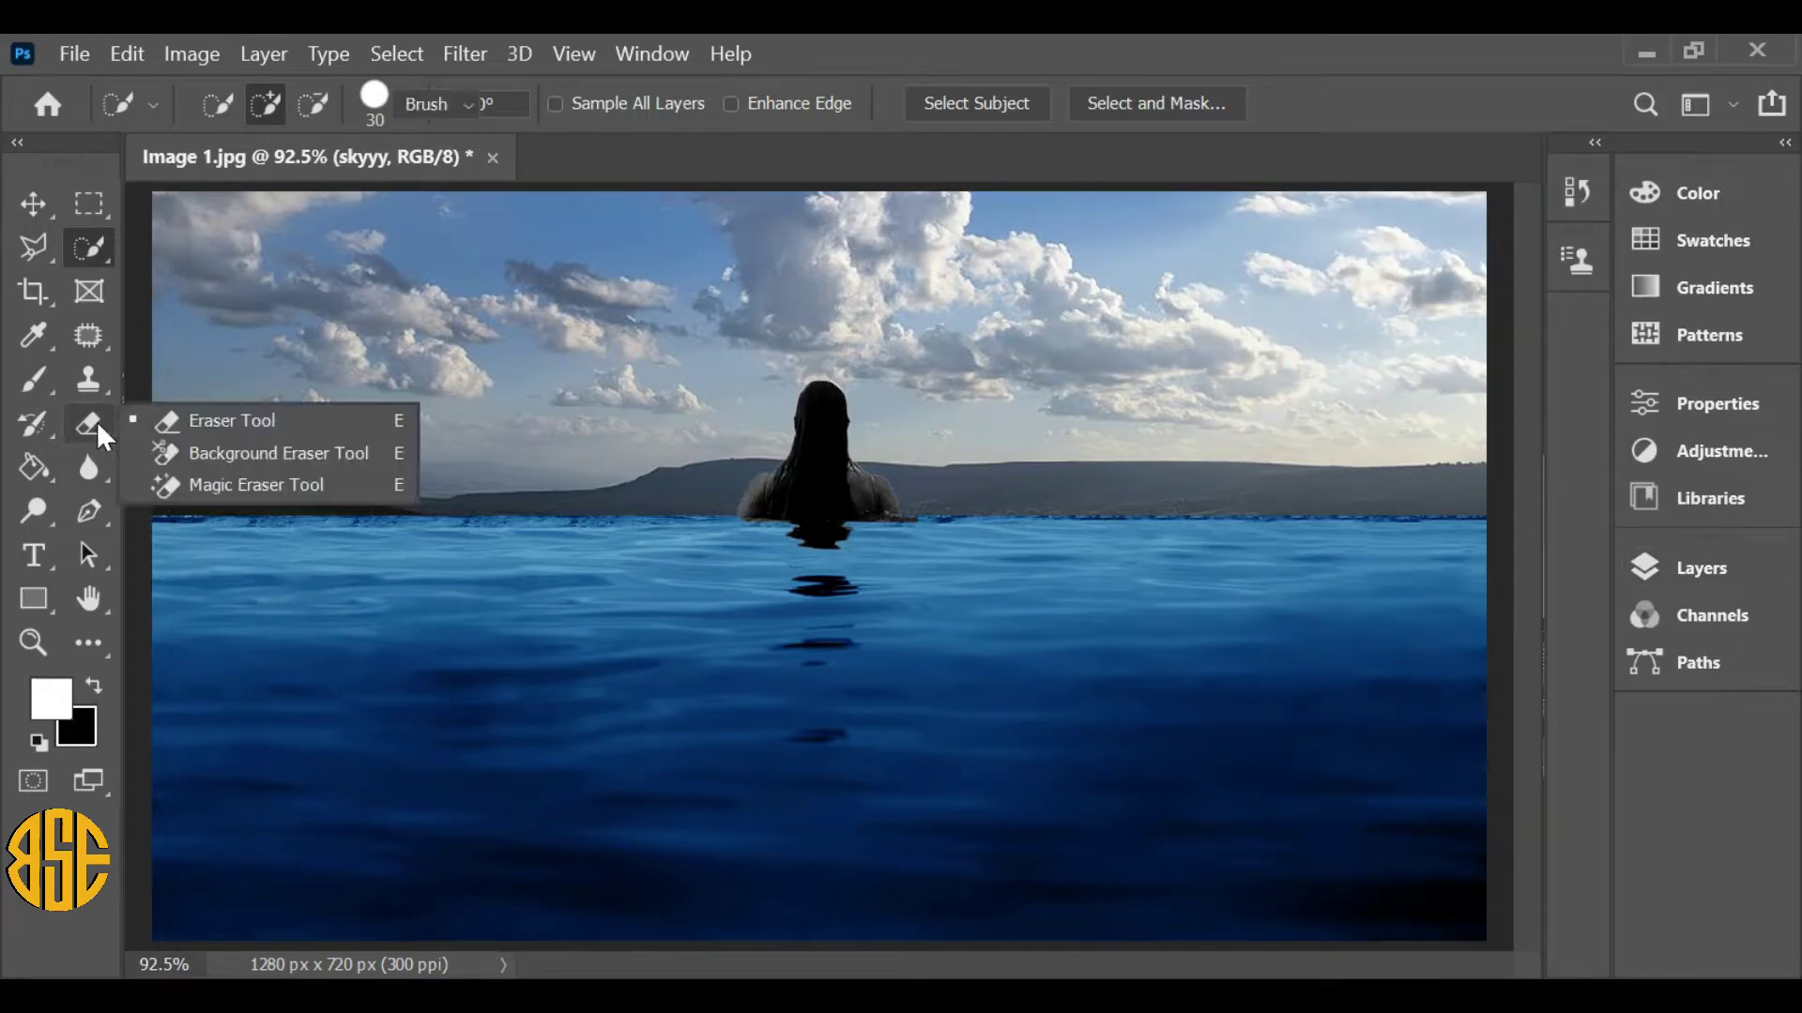
left_click(273, 420)
right_click(663, 571)
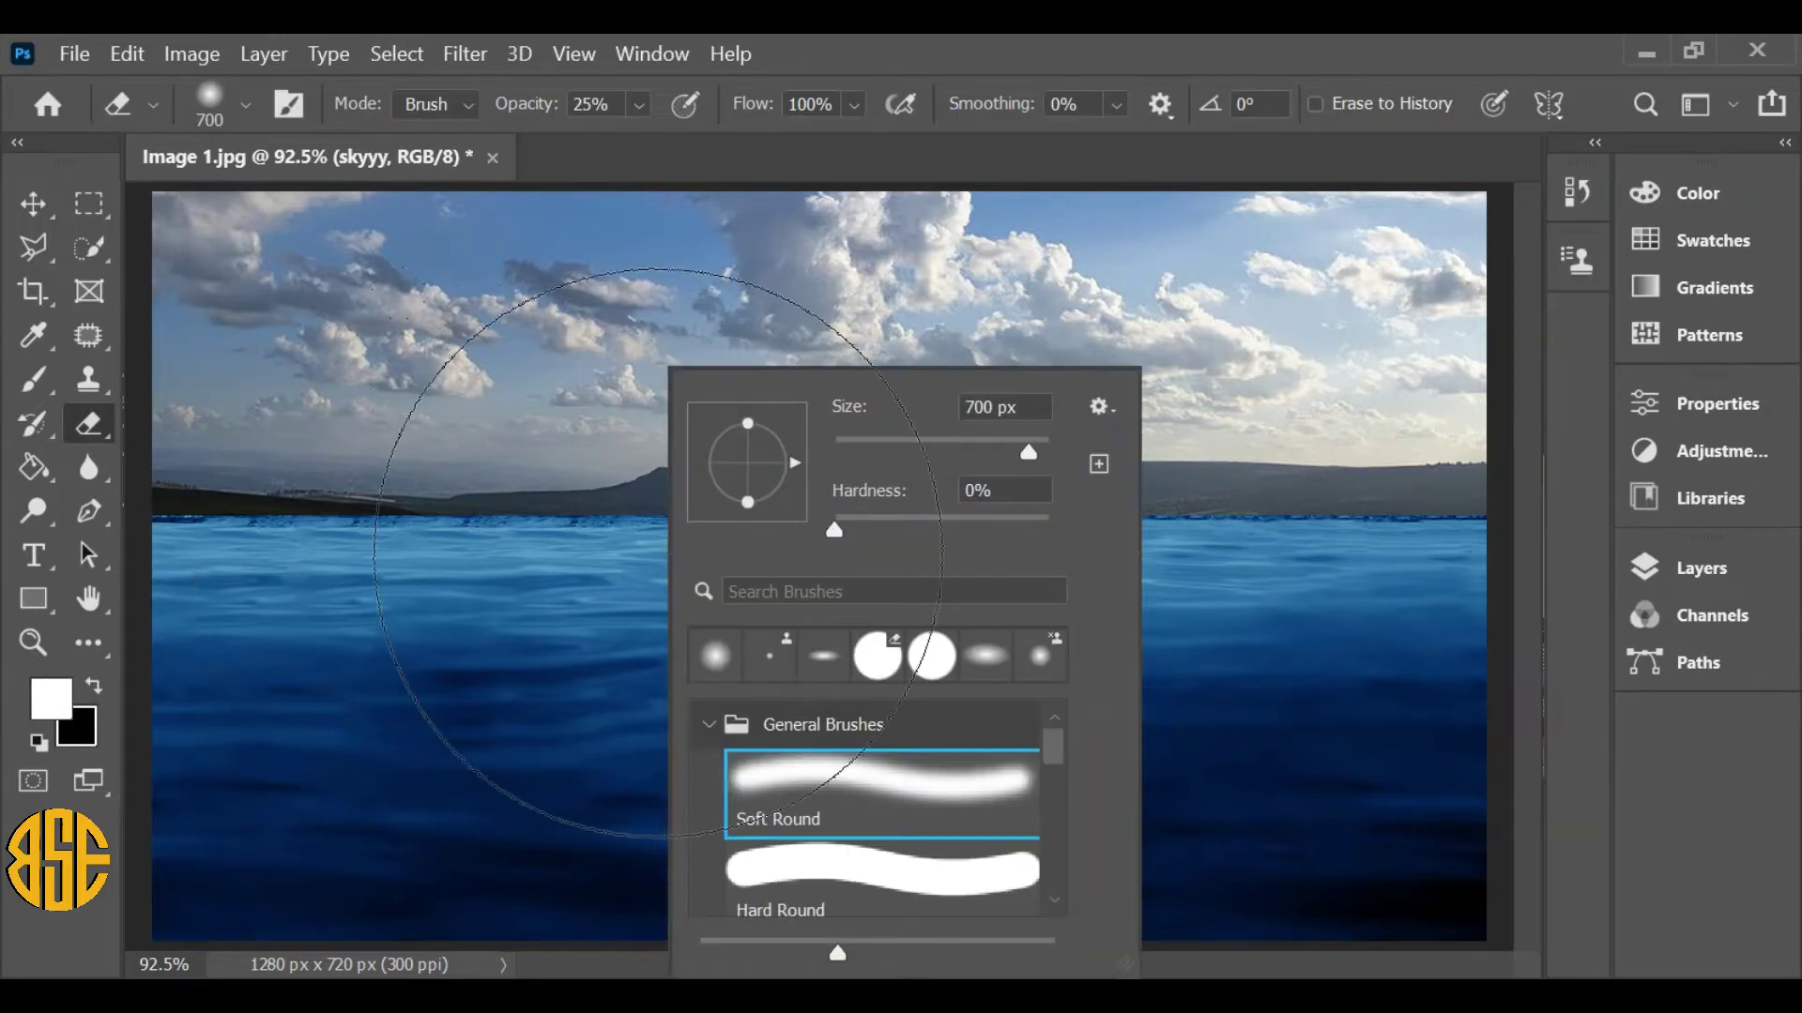
left_click(859, 784)
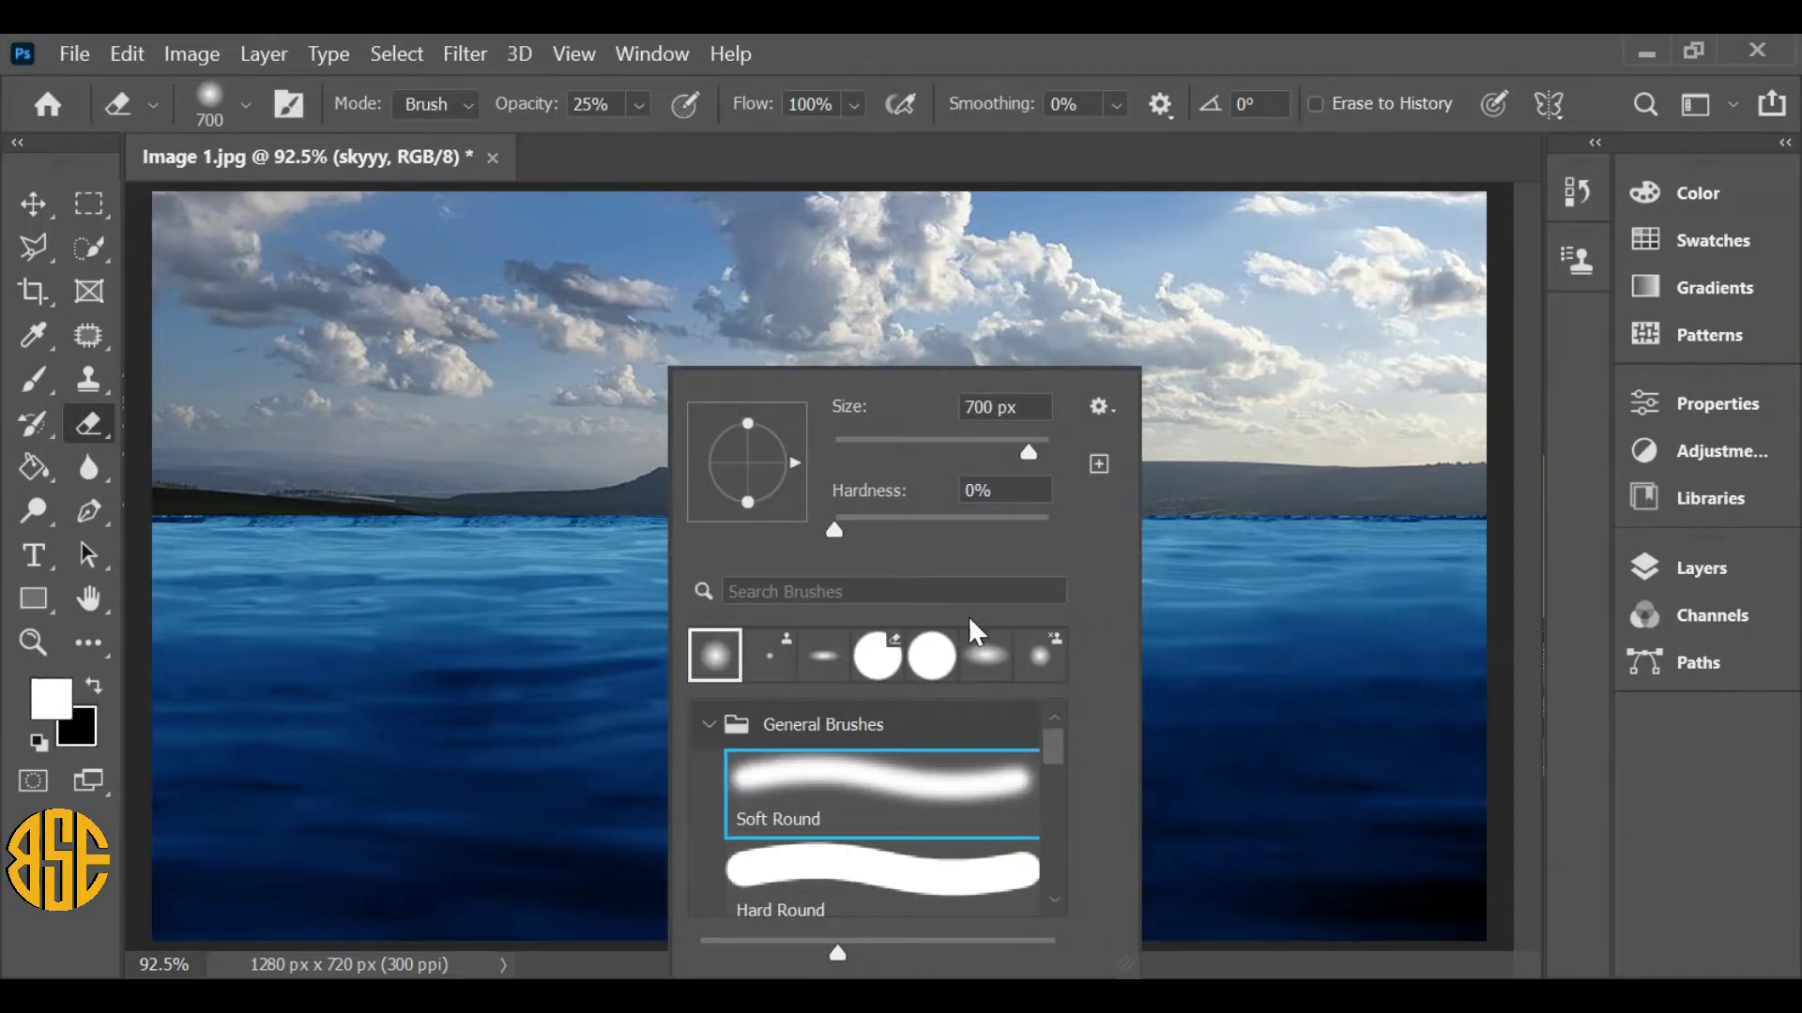
double_click(981, 407)
type("13")
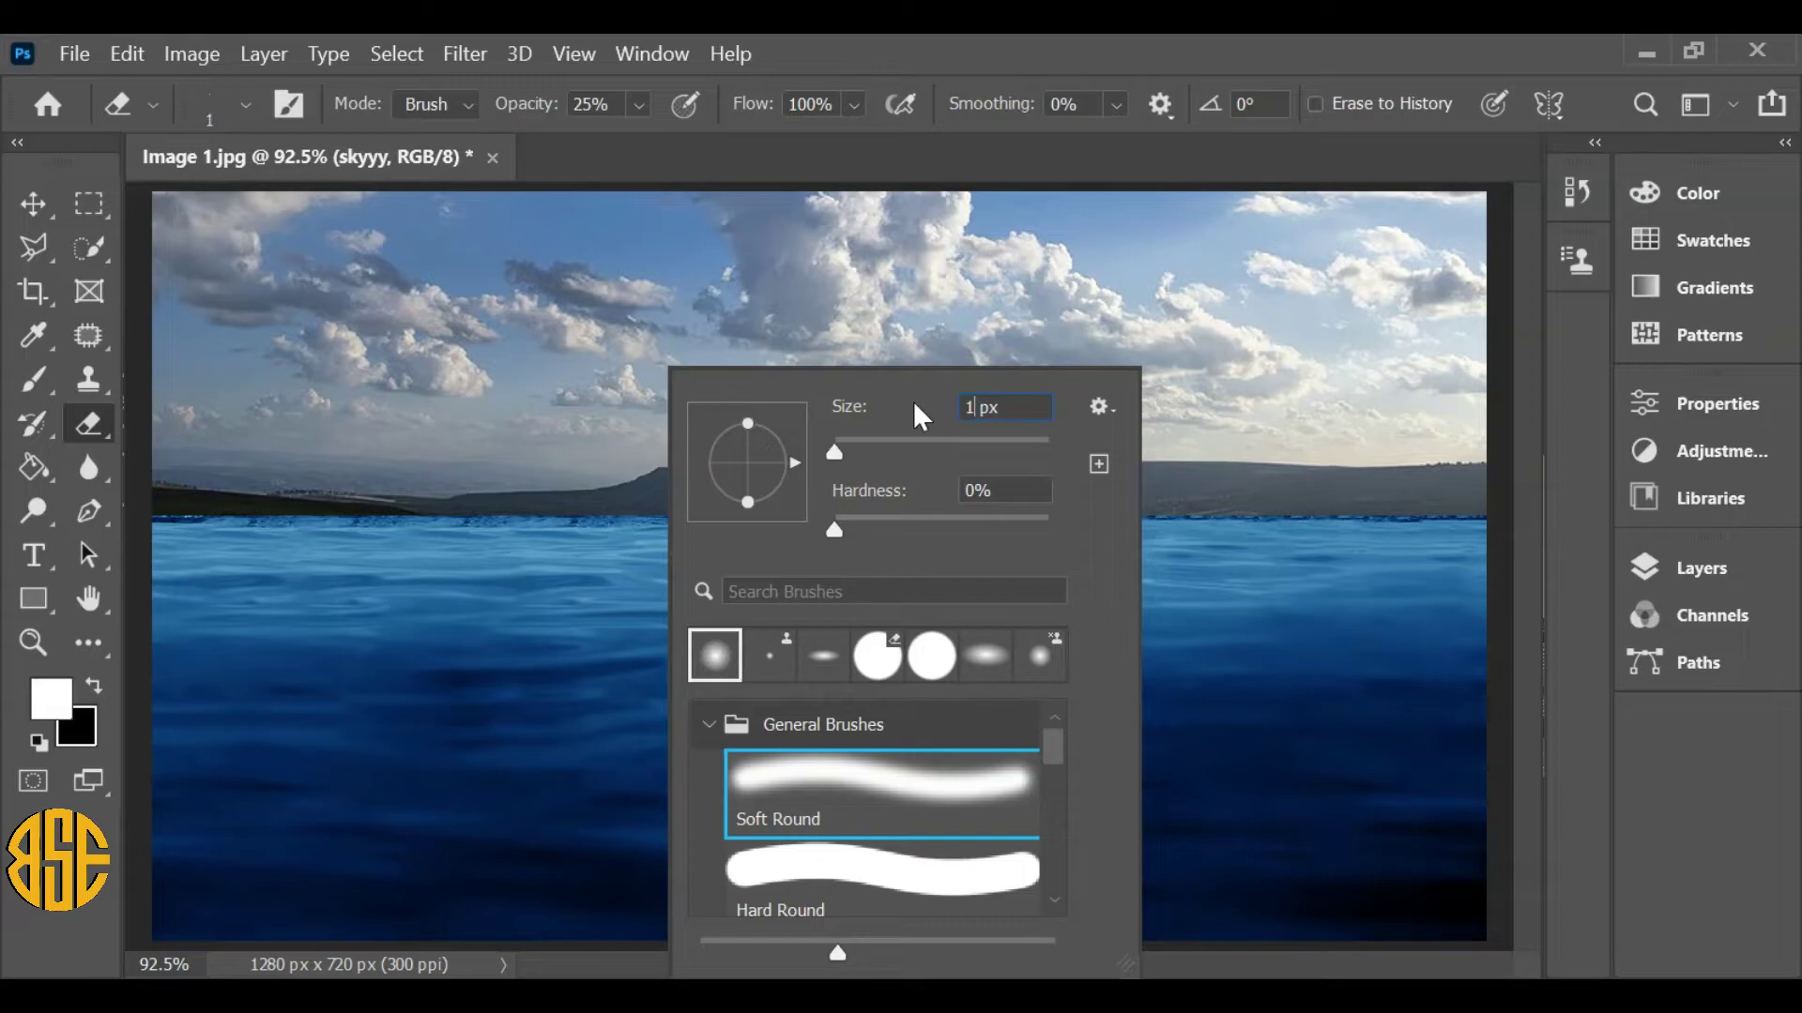
type("3")
- Erase the hills along the sky layer's lower edge down to the sea horizon, raising the eraser opacity to 100%
mouse_move(204, 512)
left_mouse_down()
mouse_move(1060, 505)
mouse_move(287, 500)
left_mouse_up()
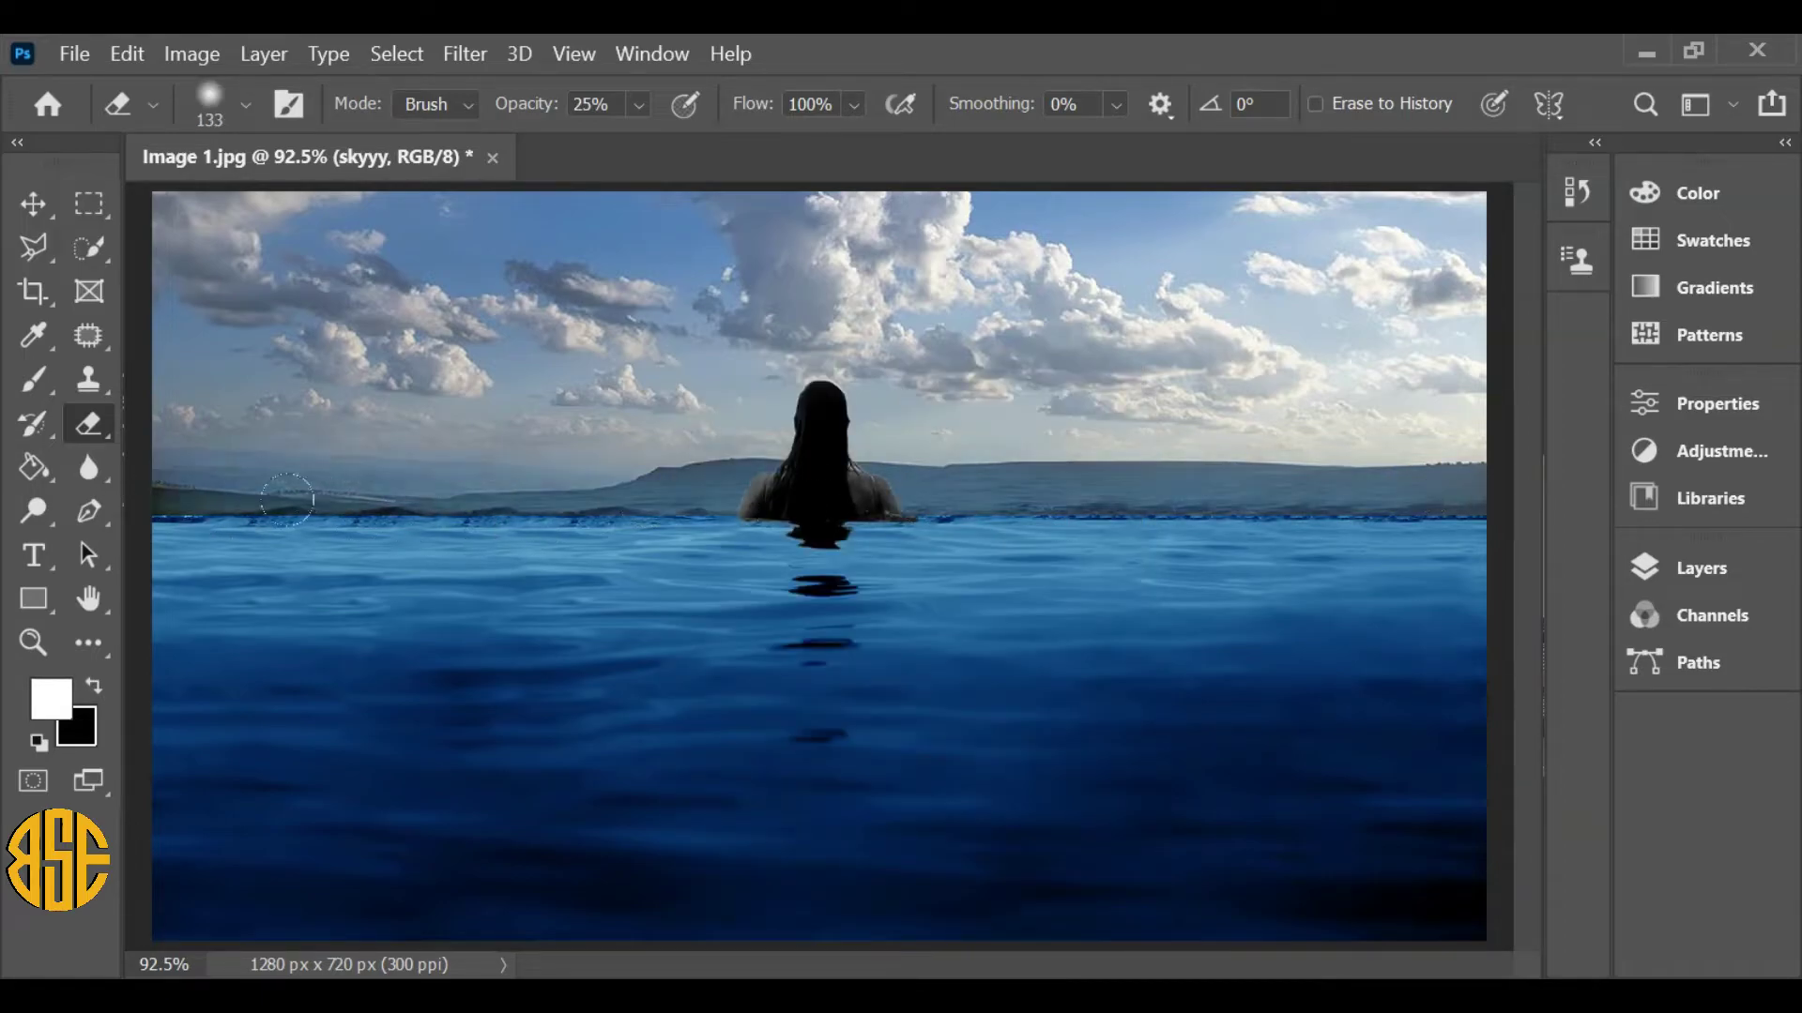
left_click(639, 104)
left_click_drag(655, 141, 775, 144)
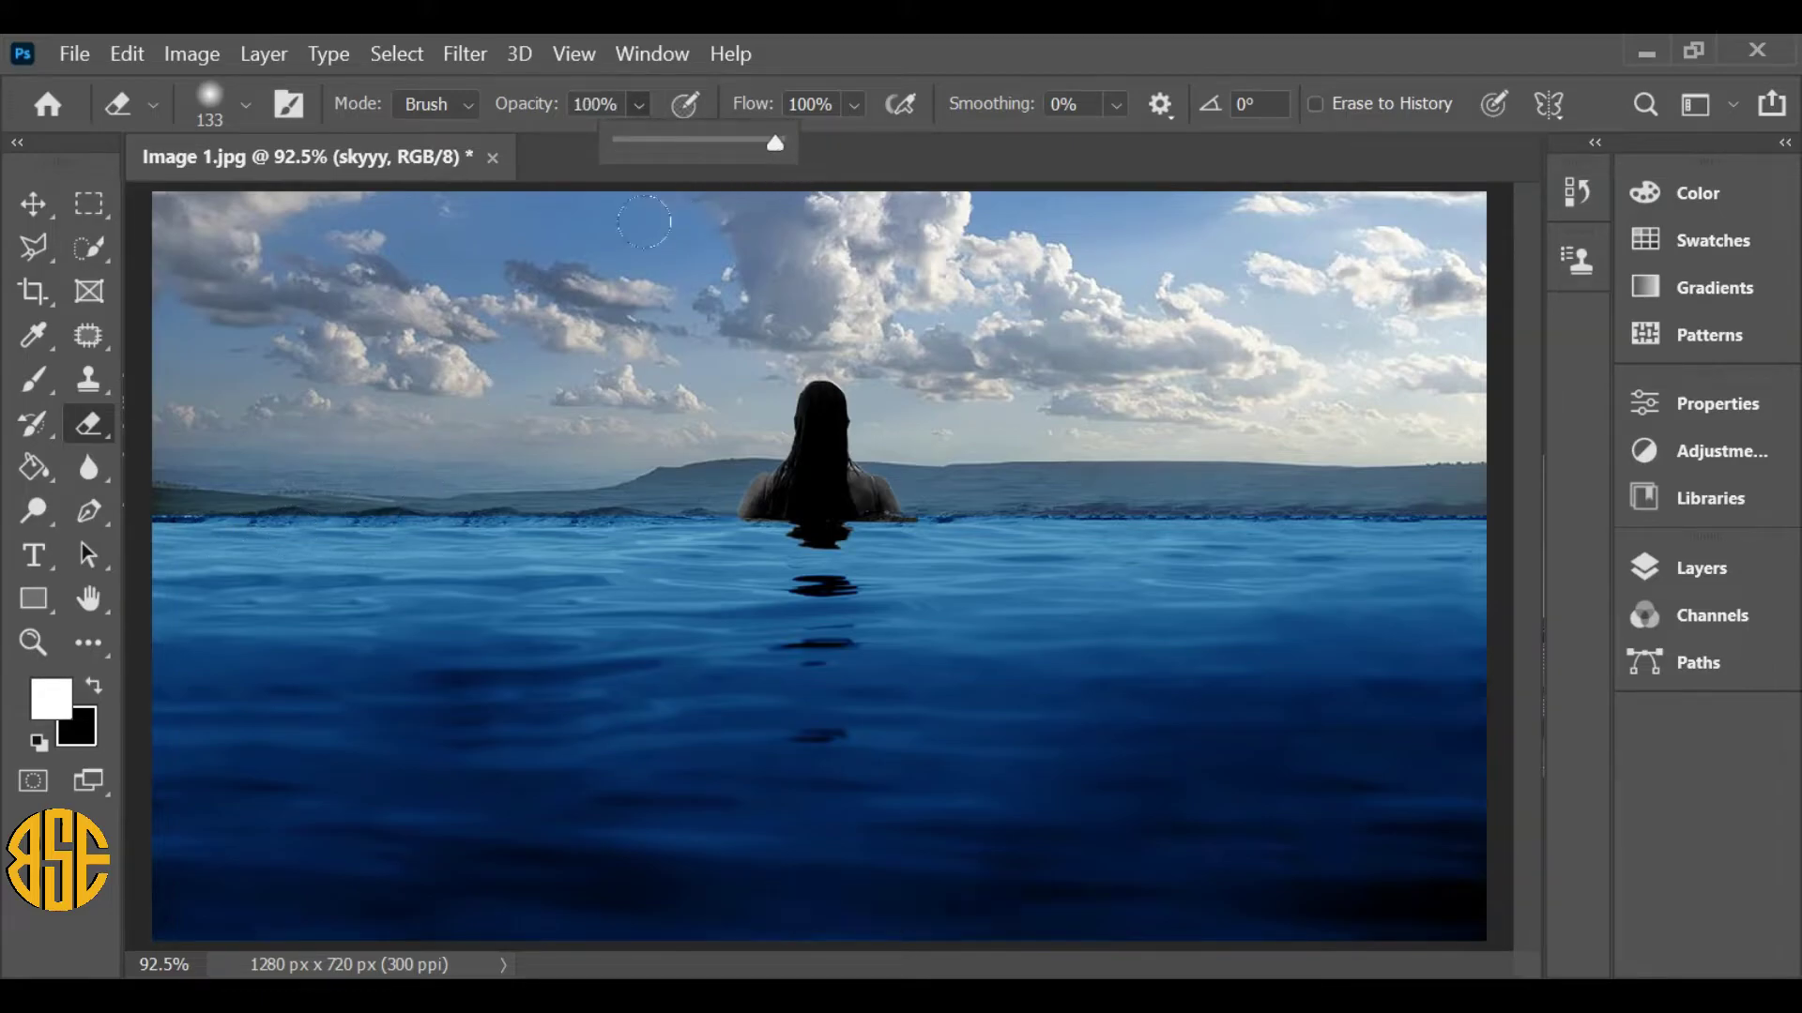
mouse_move(155, 512)
left_mouse_down()
mouse_move(1314, 490)
mouse_move(1443, 471)
mouse_move(282, 478)
mouse_move(188, 460)
mouse_move(1413, 481)
mouse_move(741, 465)
left_mouse_up()
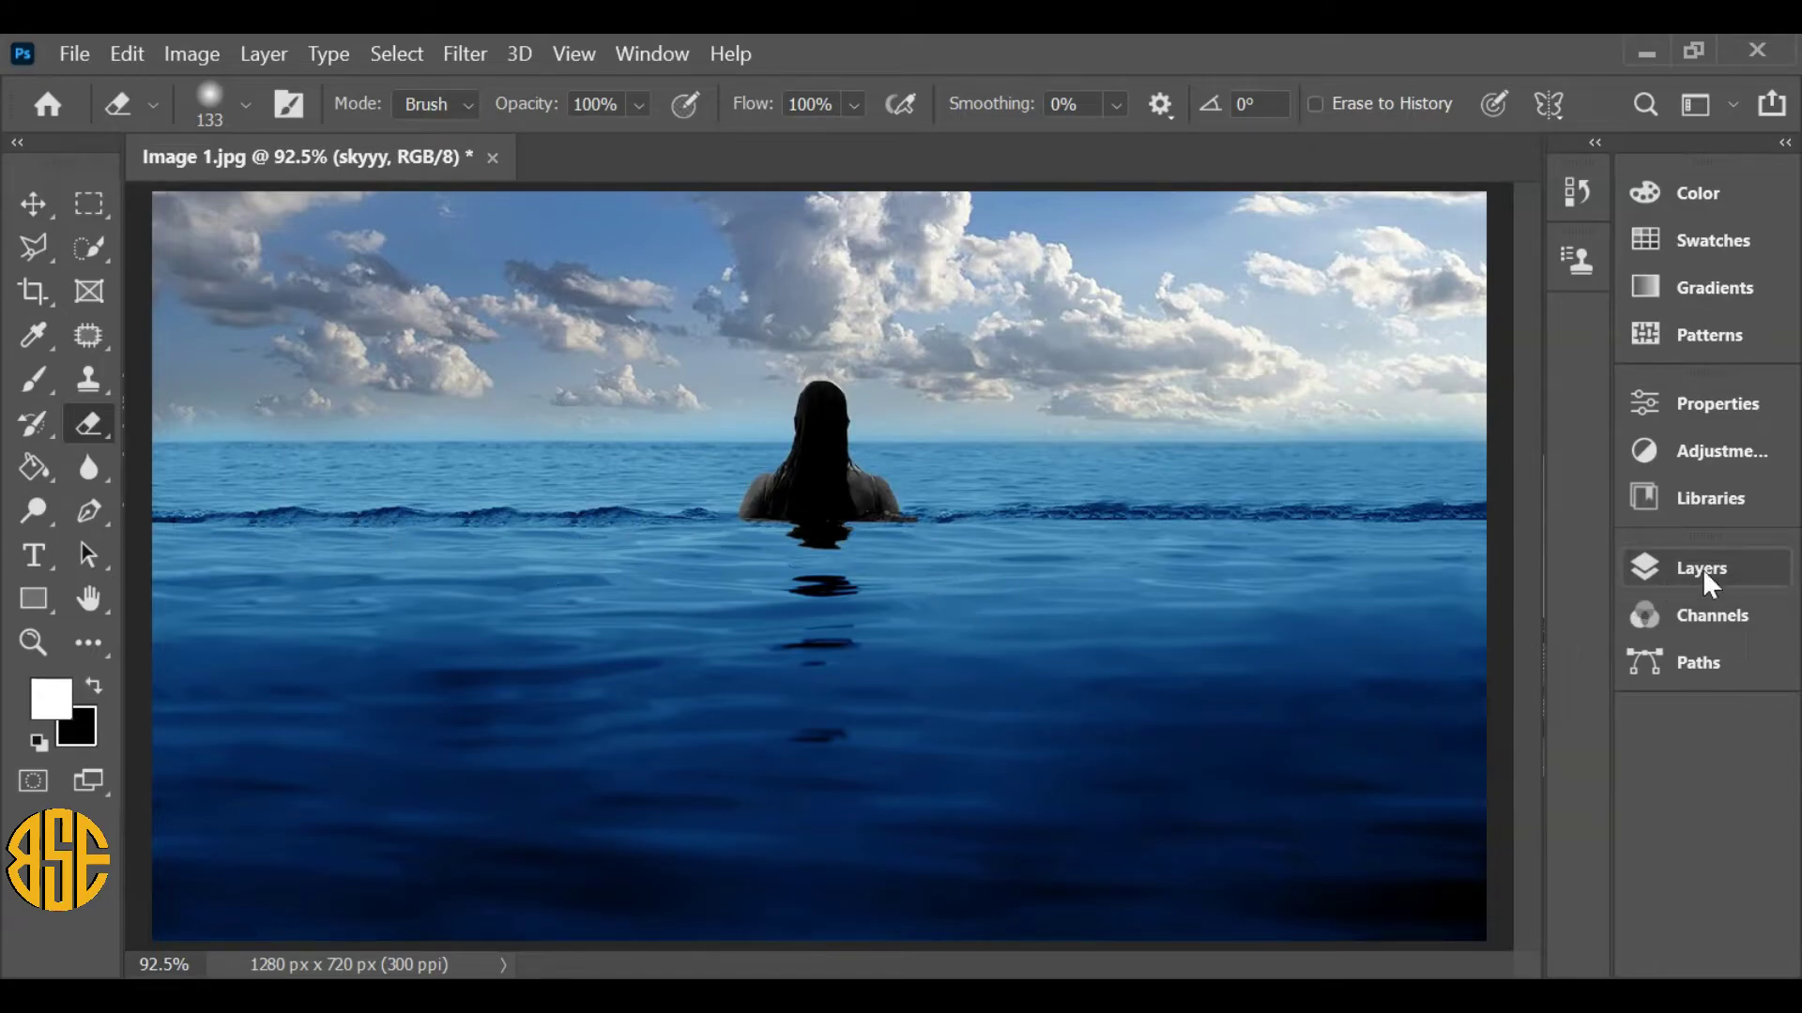
- Darken the skyyy layer with a Levels adjustment, setting the shadow input level to 45
left_click(1738, 569)
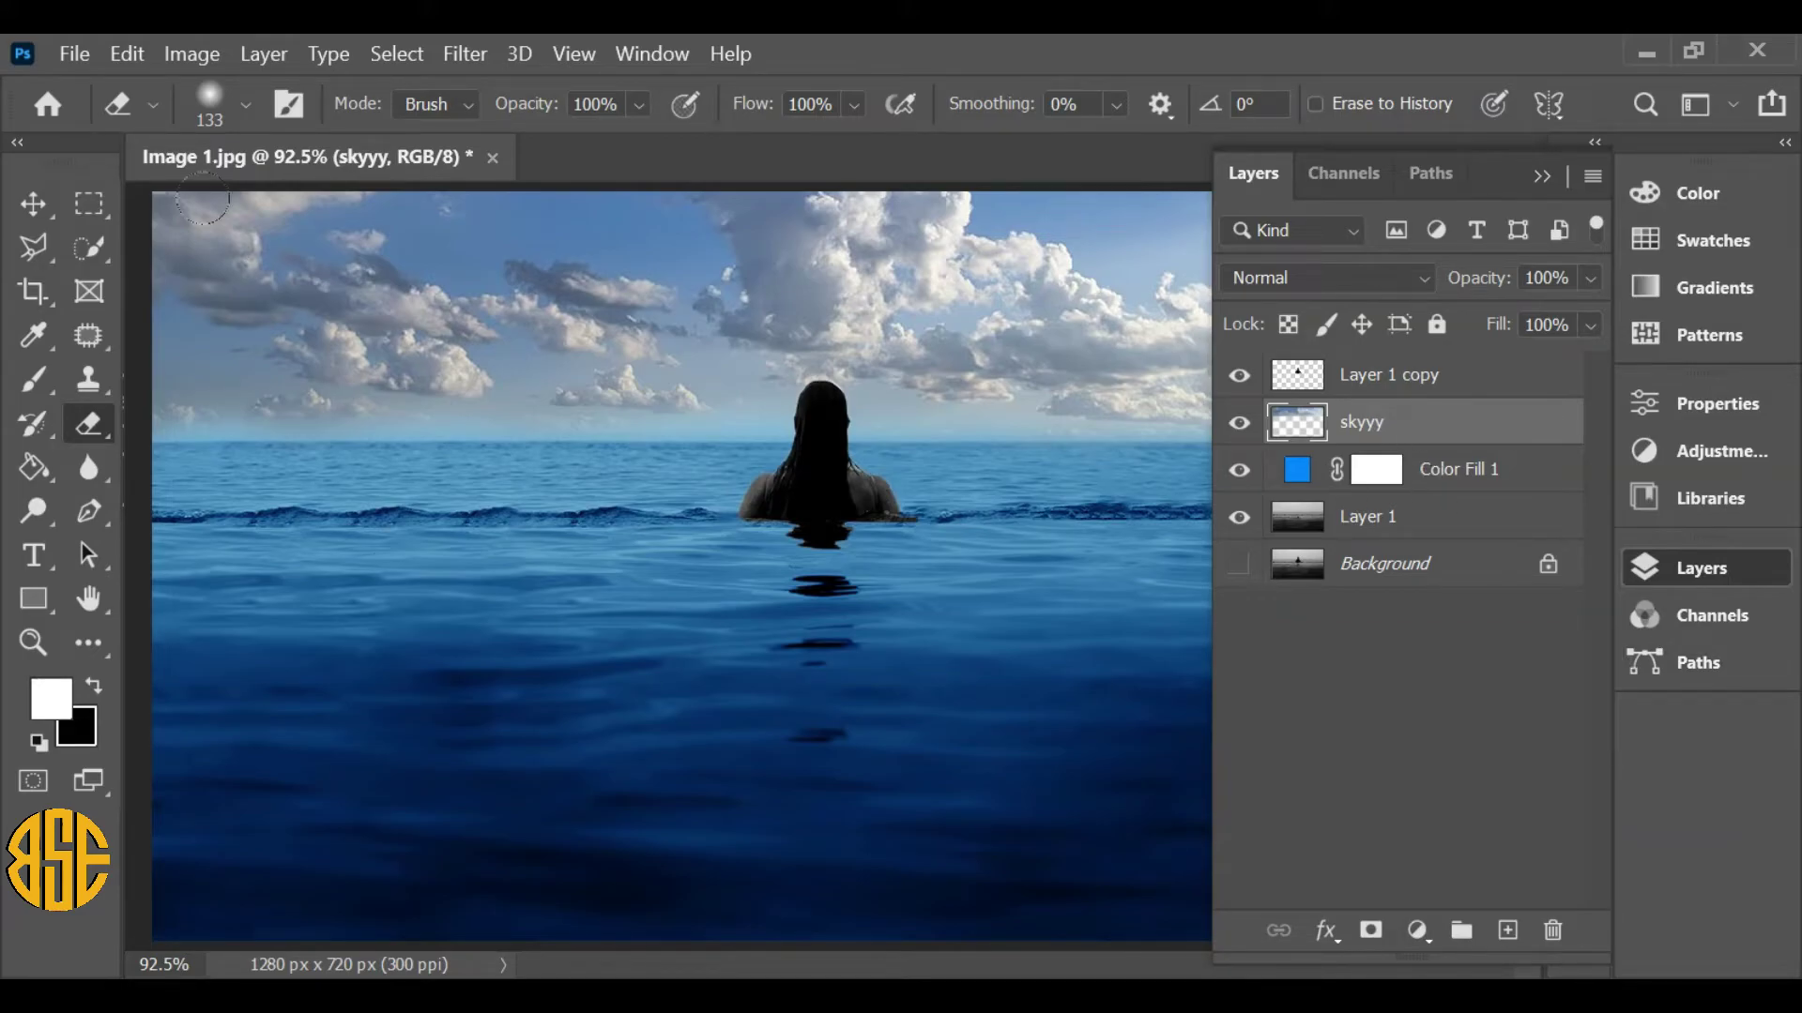
left_click(195, 59)
mouse_move(296, 139)
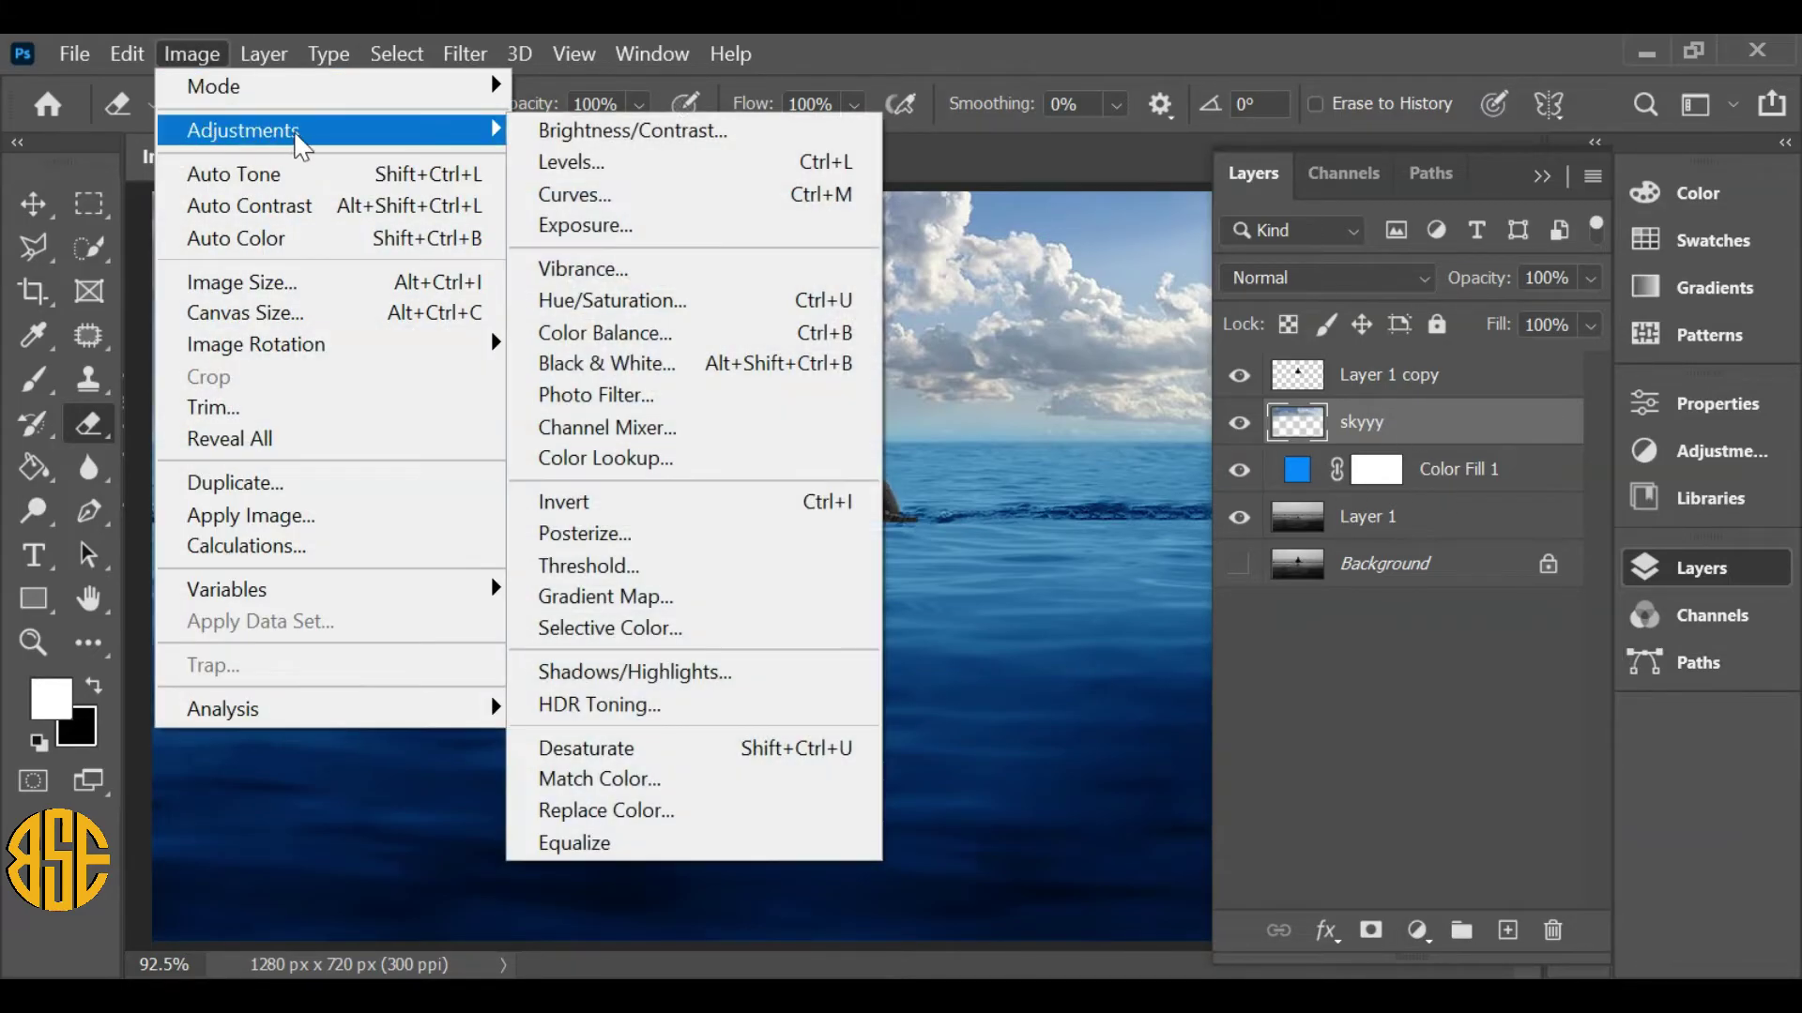
left_click(584, 163)
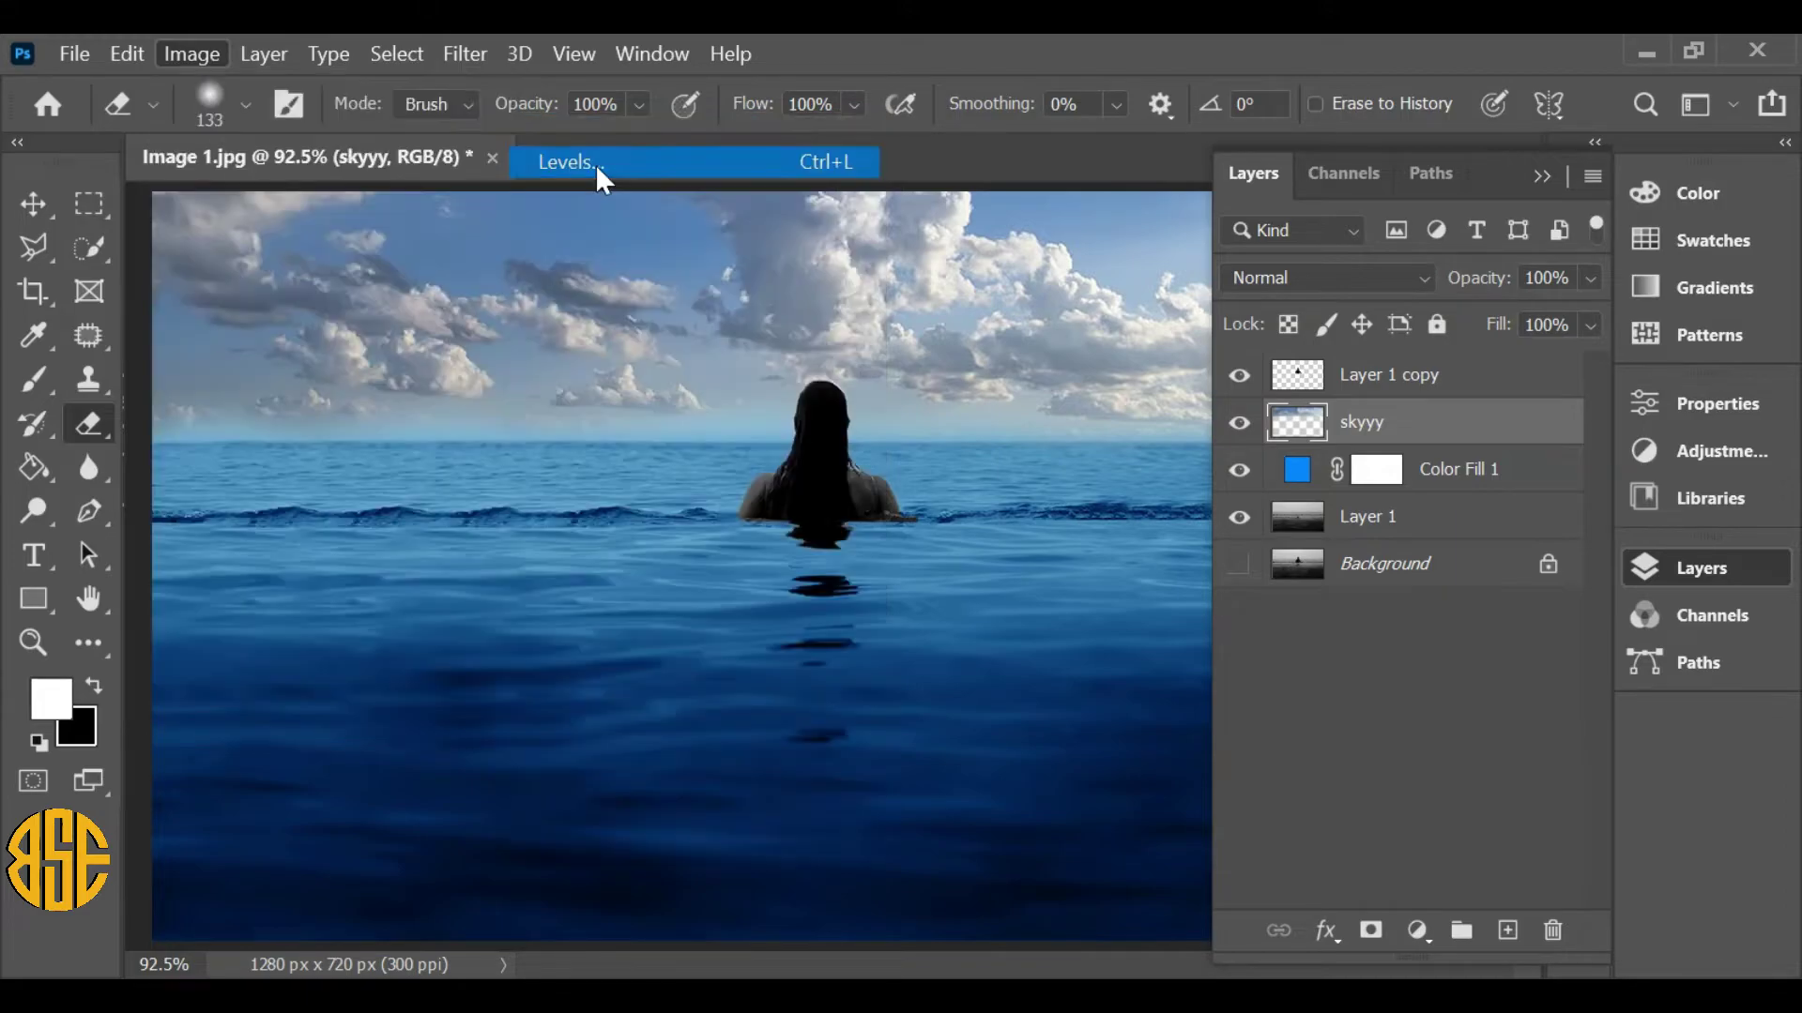
left_click_drag(1013, 194, 1259, 217)
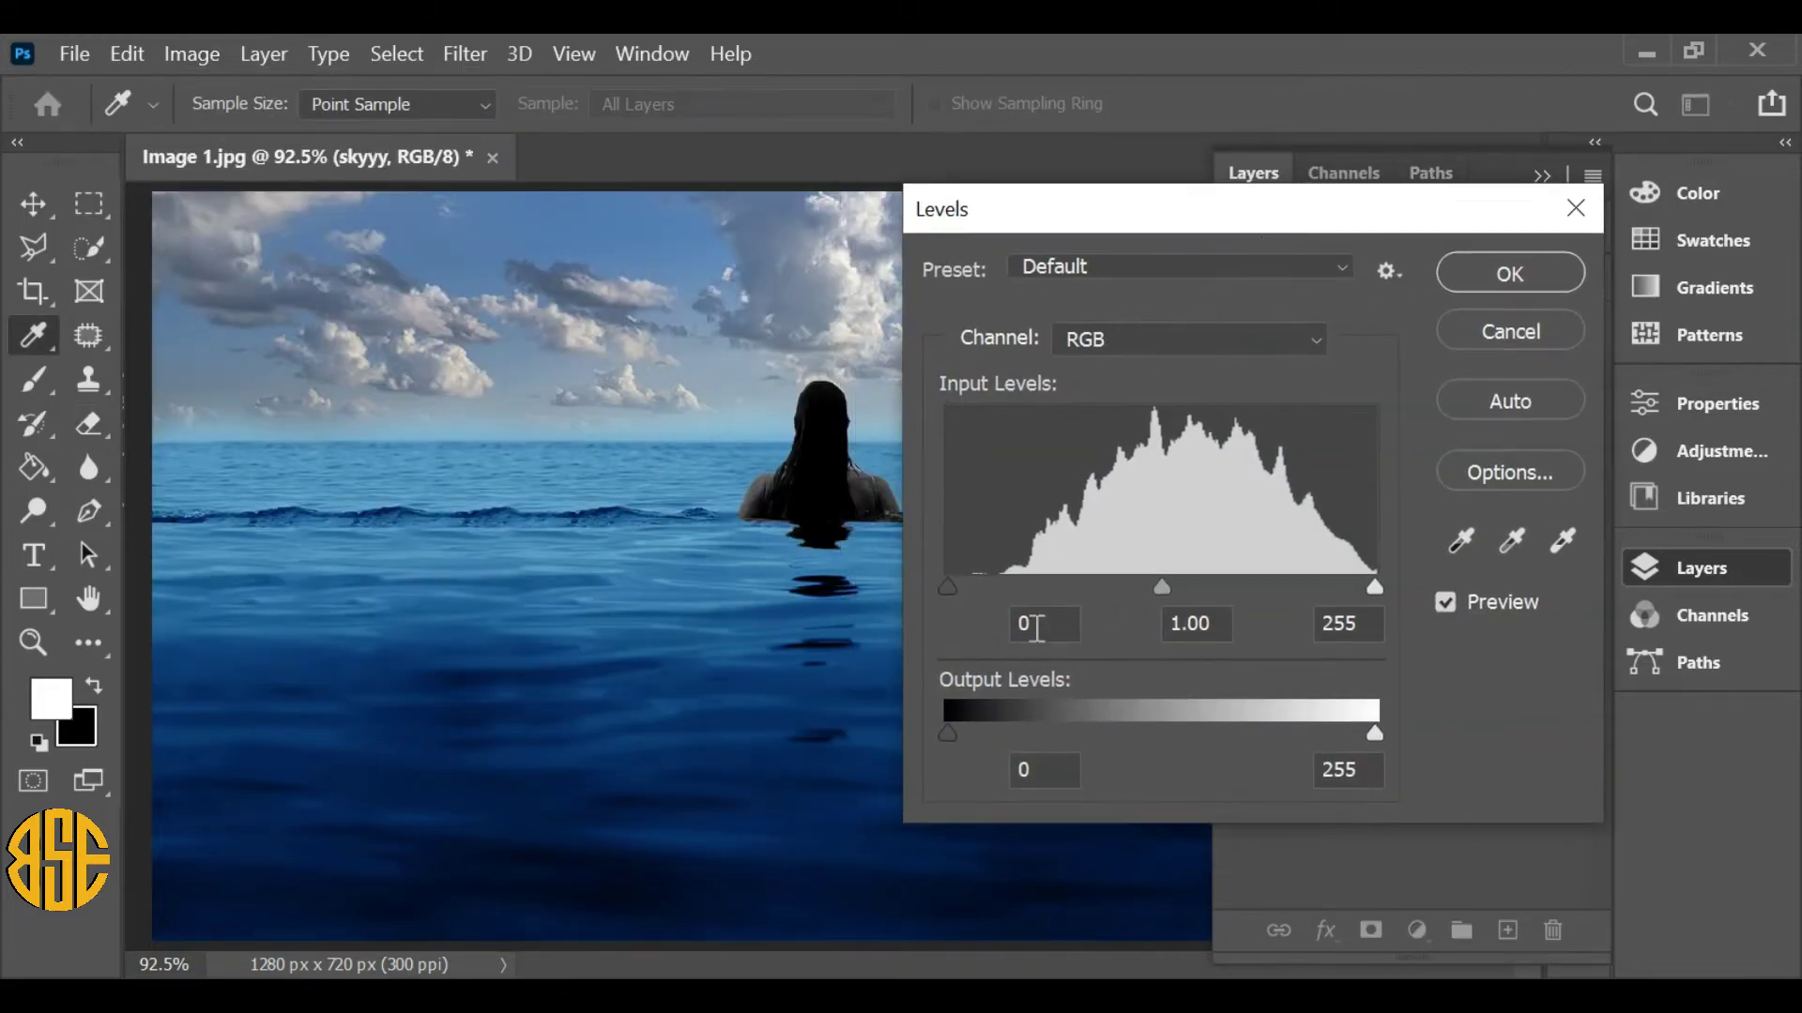
double_click(1047, 621)
type("45")
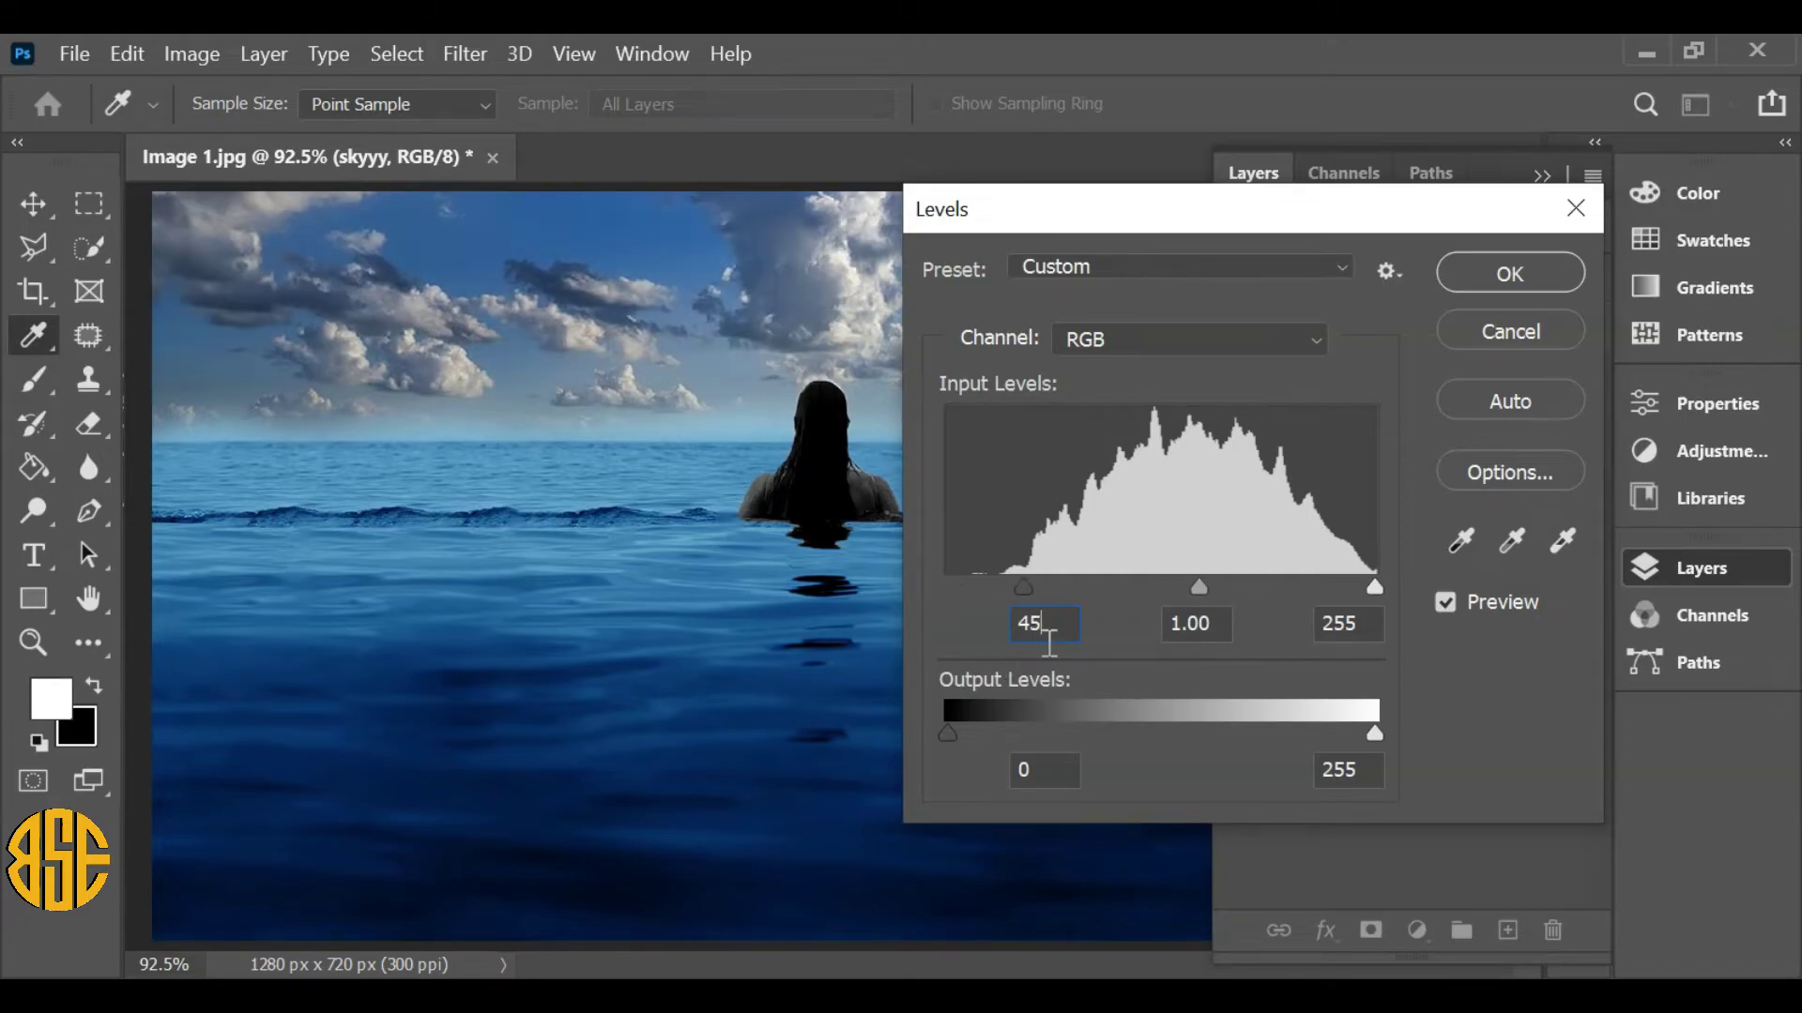
left_click(1513, 274)
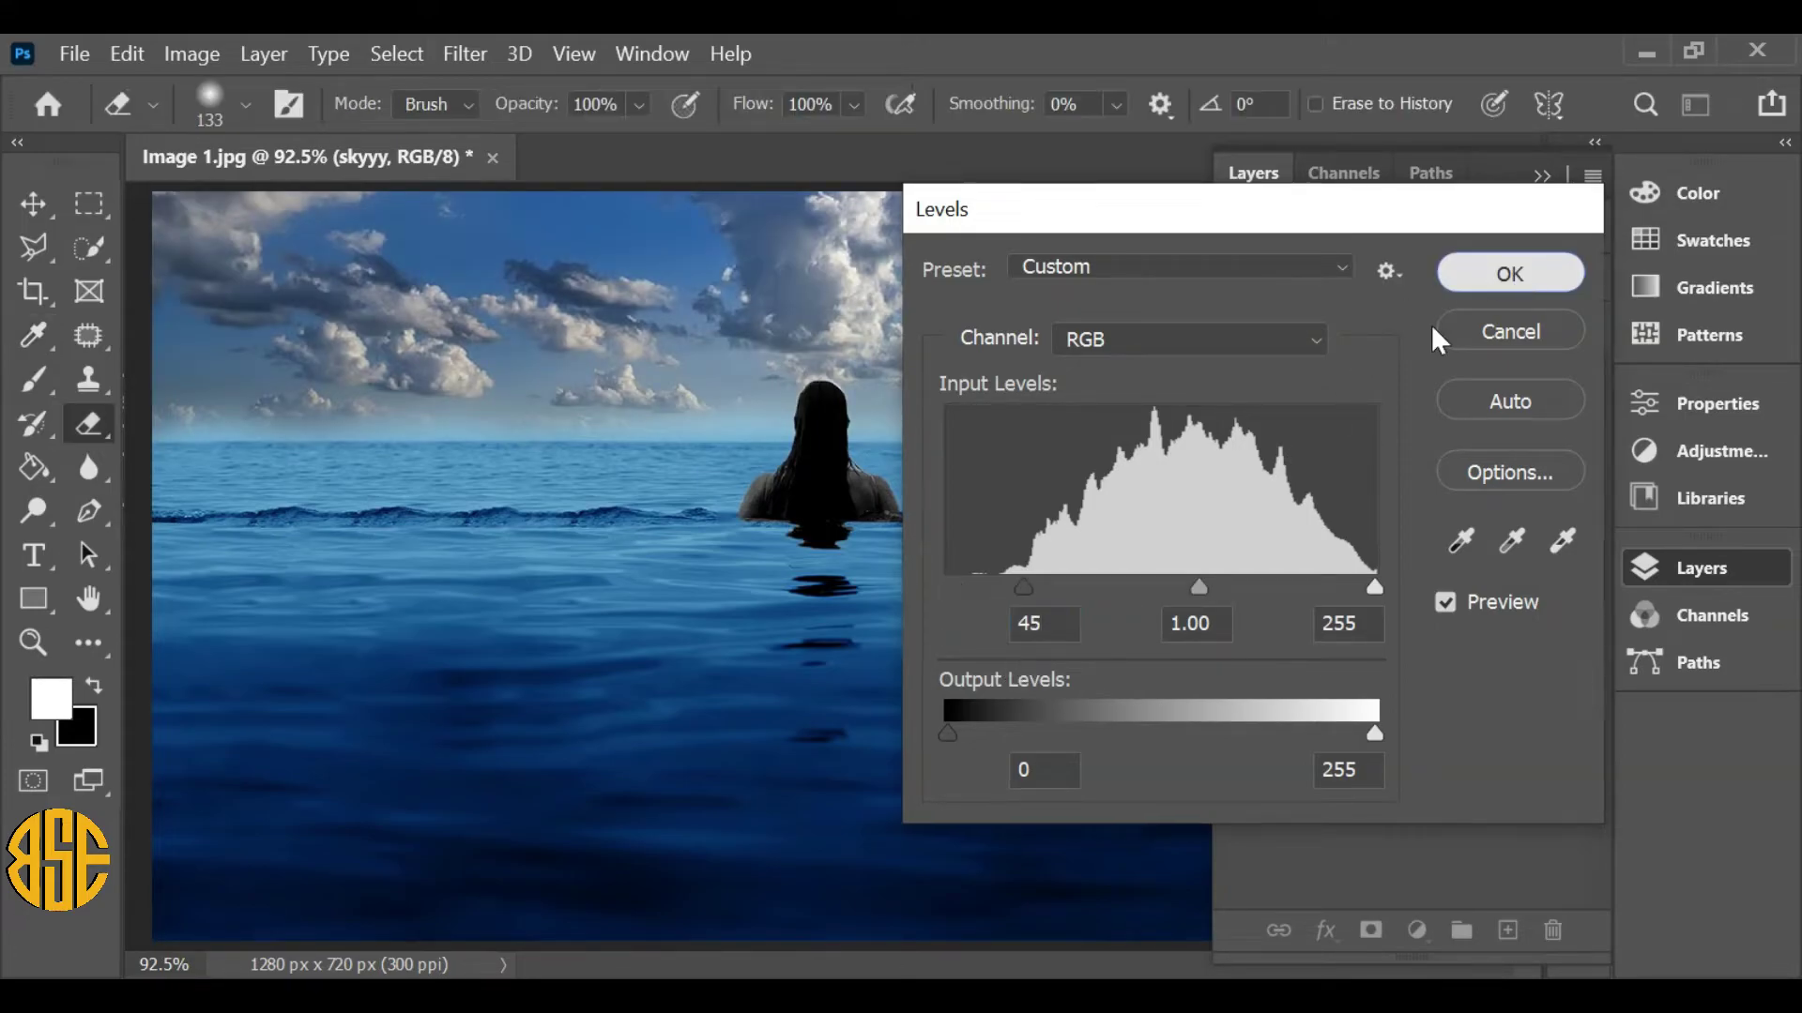
key("e")
- Apply Levels to Layer 1 copy with a shadow input of 20 and a midtone input of 0.93
left_click(1421, 375)
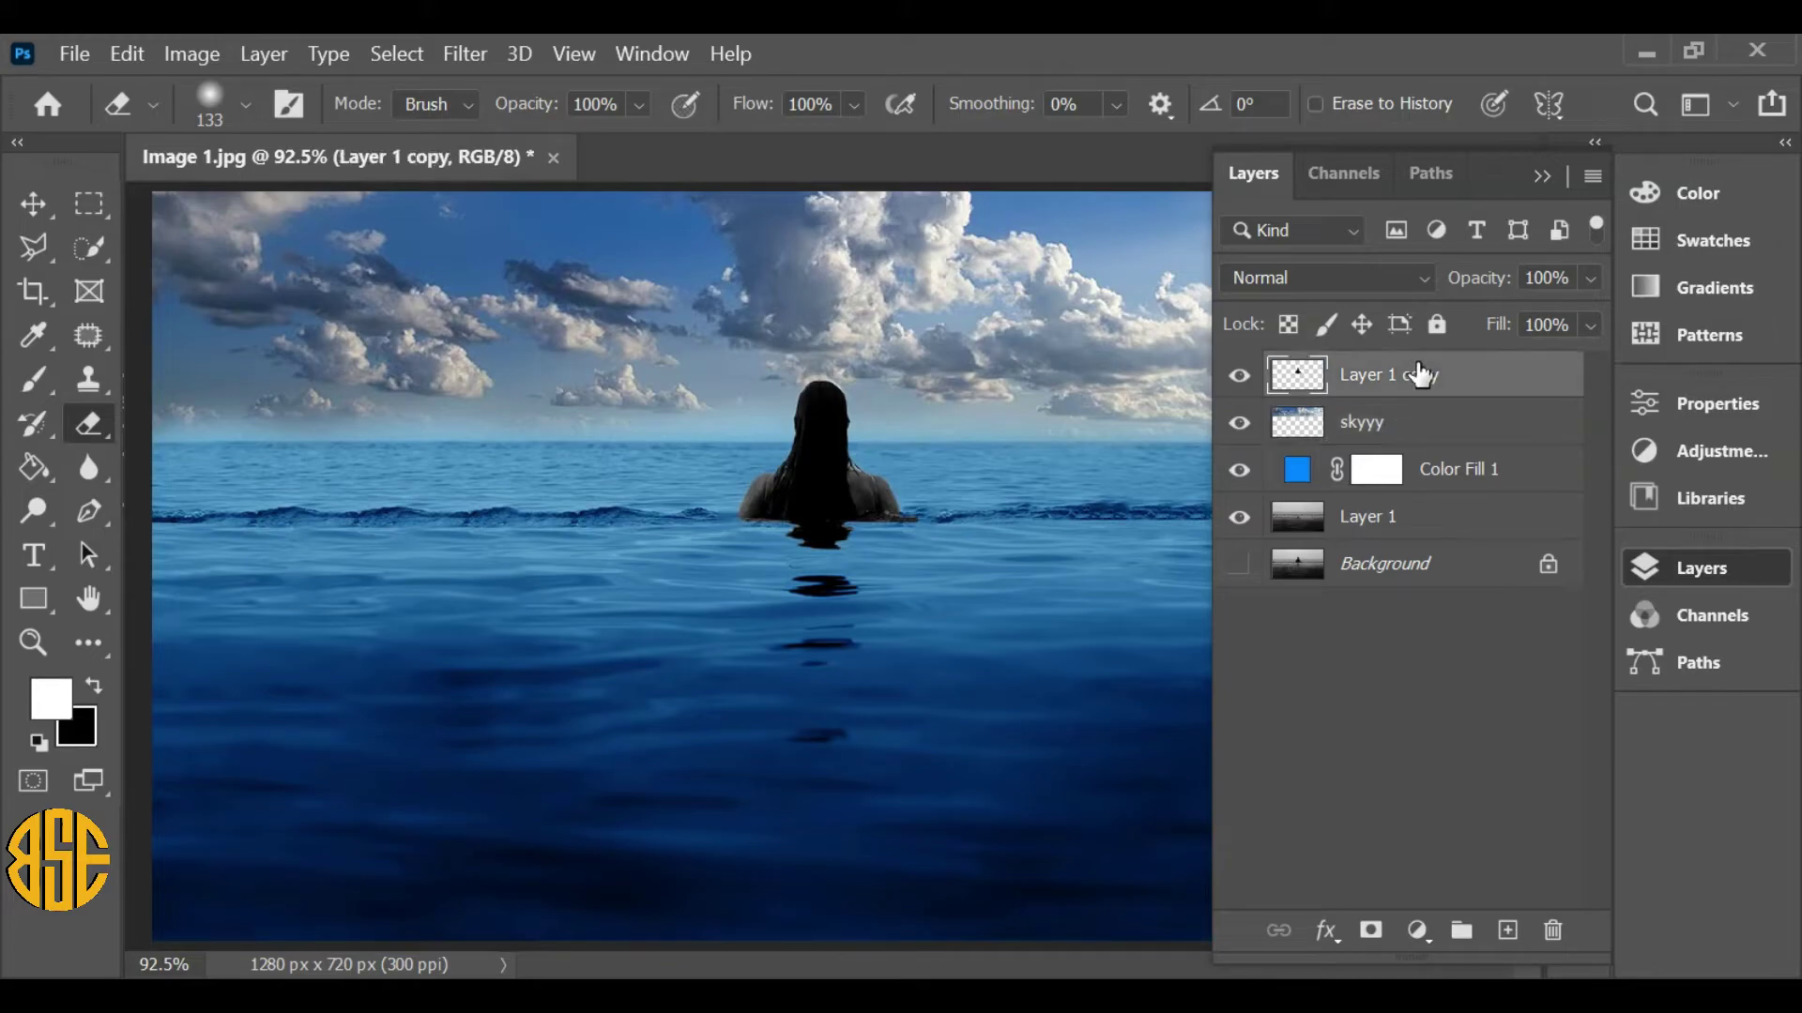
left_click(192, 55)
mouse_move(454, 132)
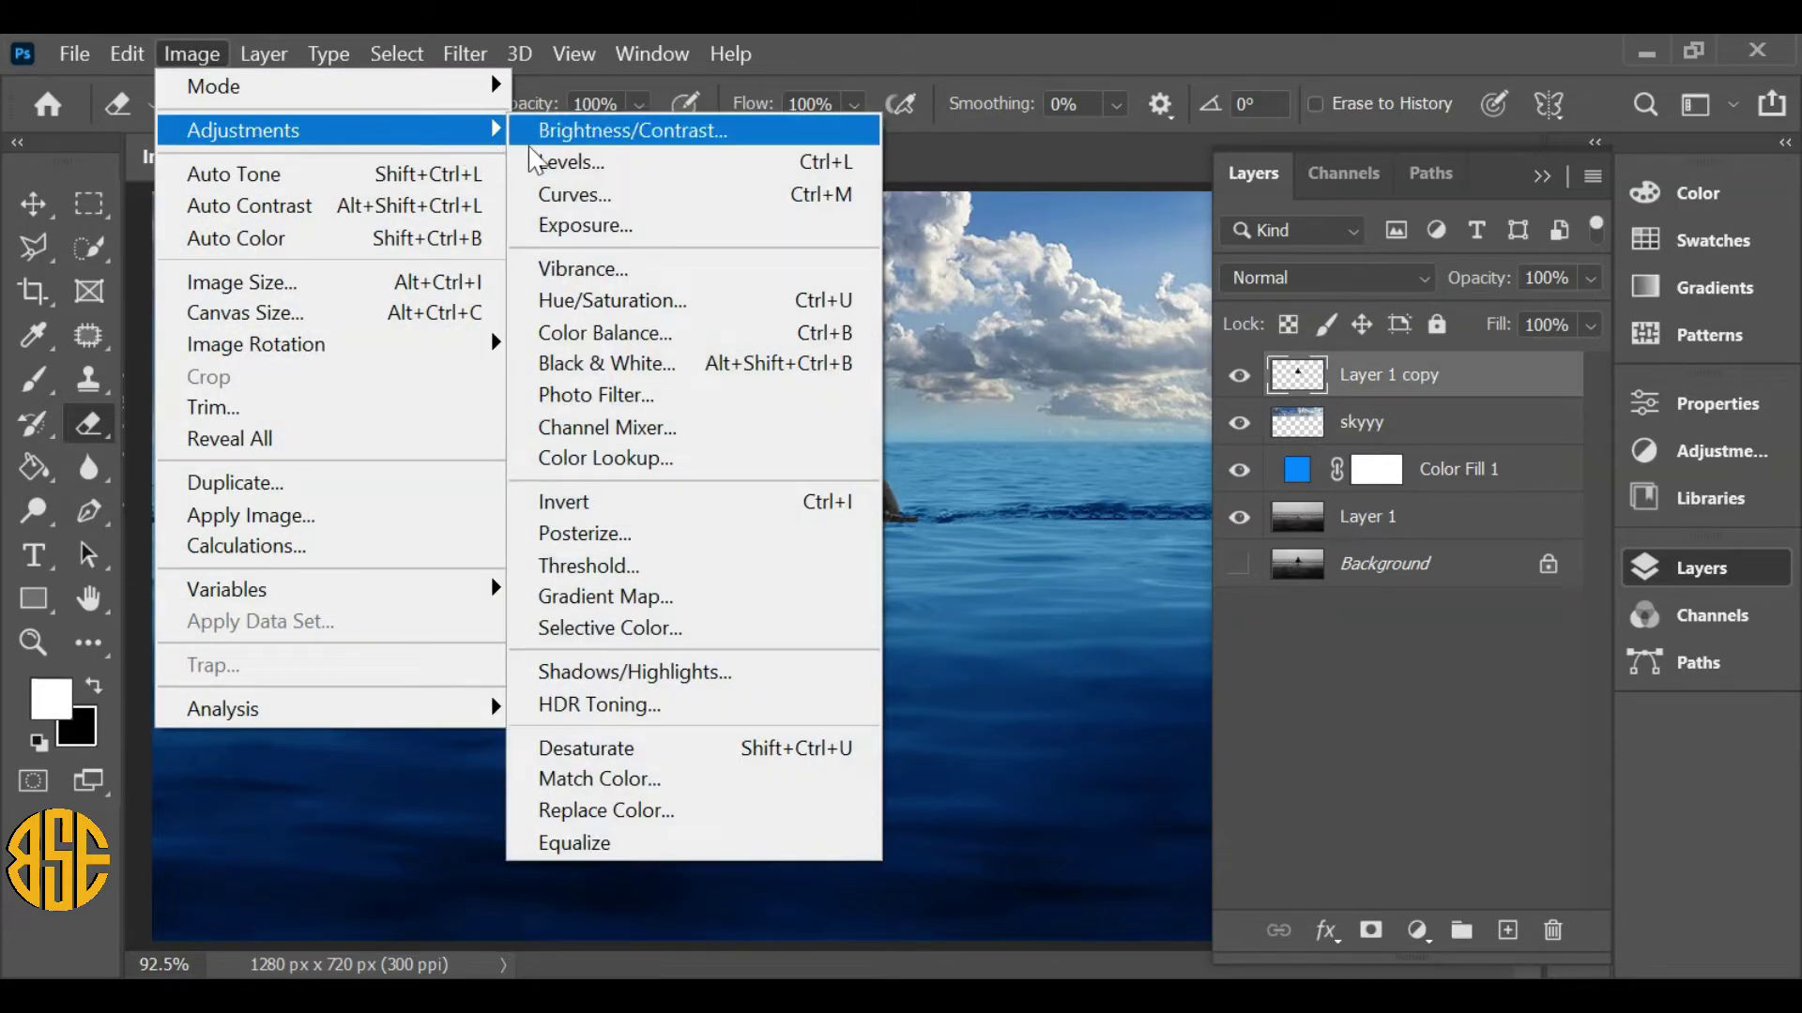
left_click(568, 162)
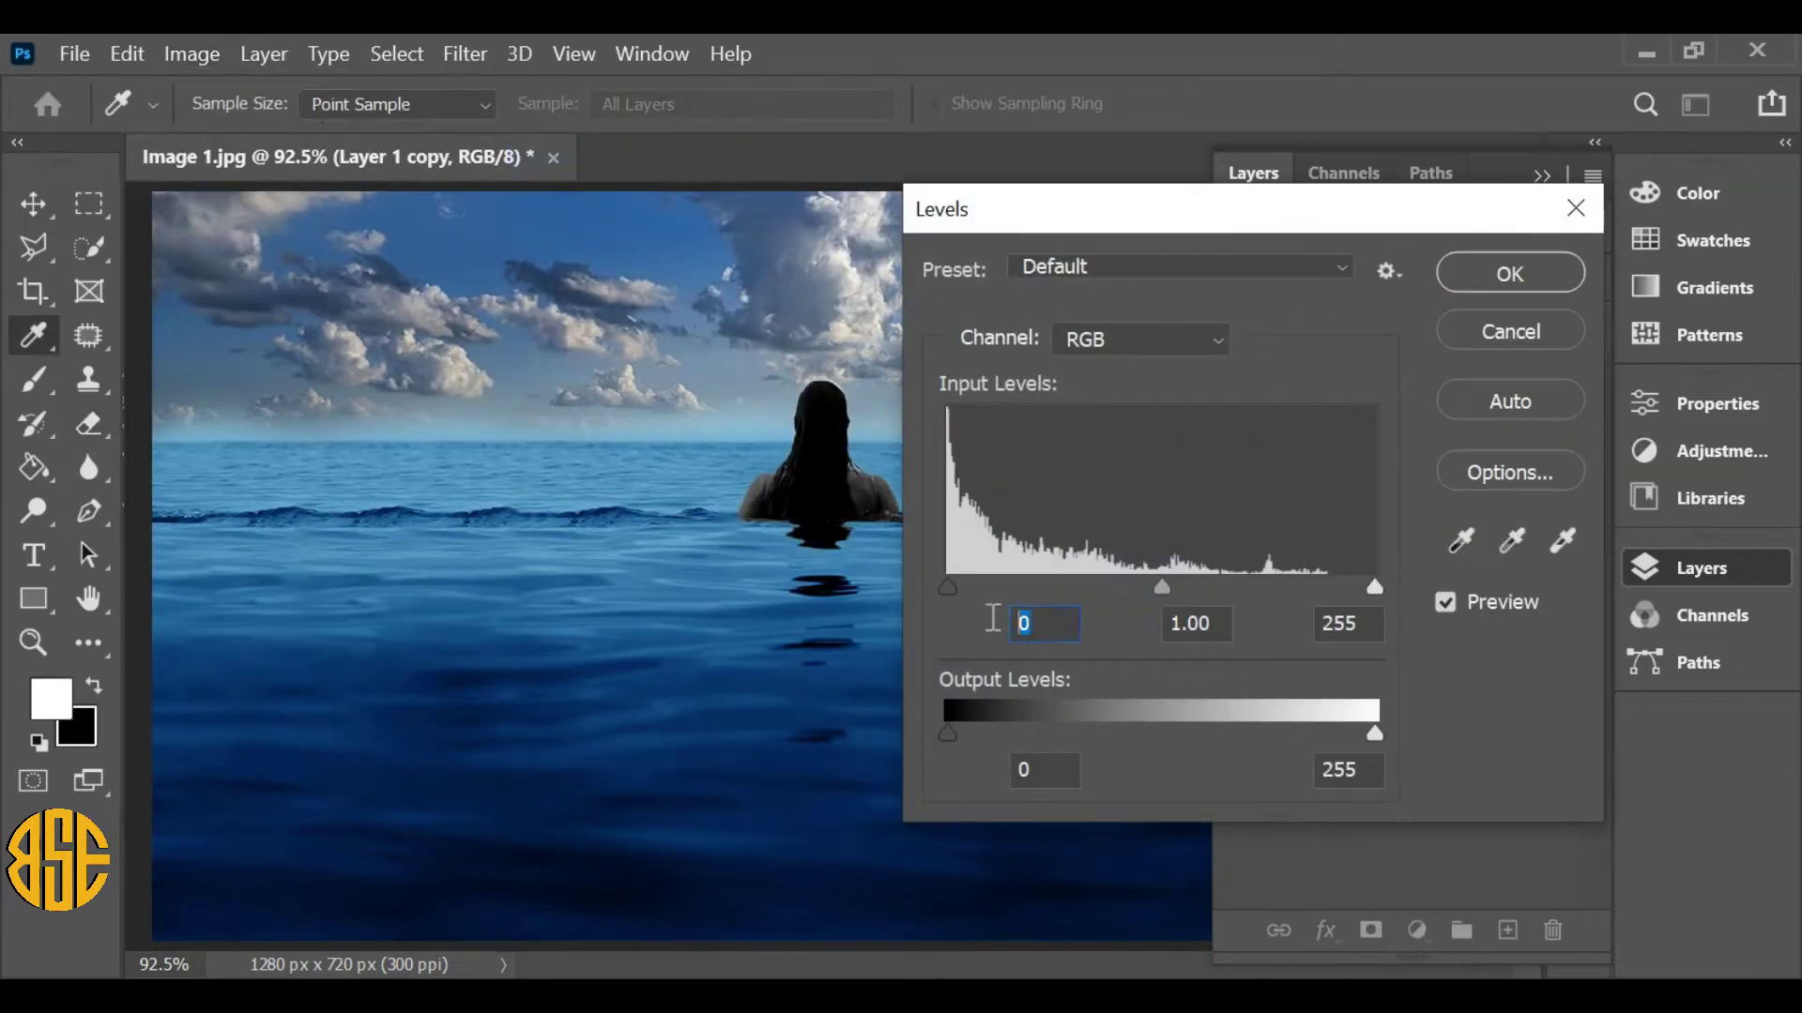
type("20")
key("Tab")
type("0.93")
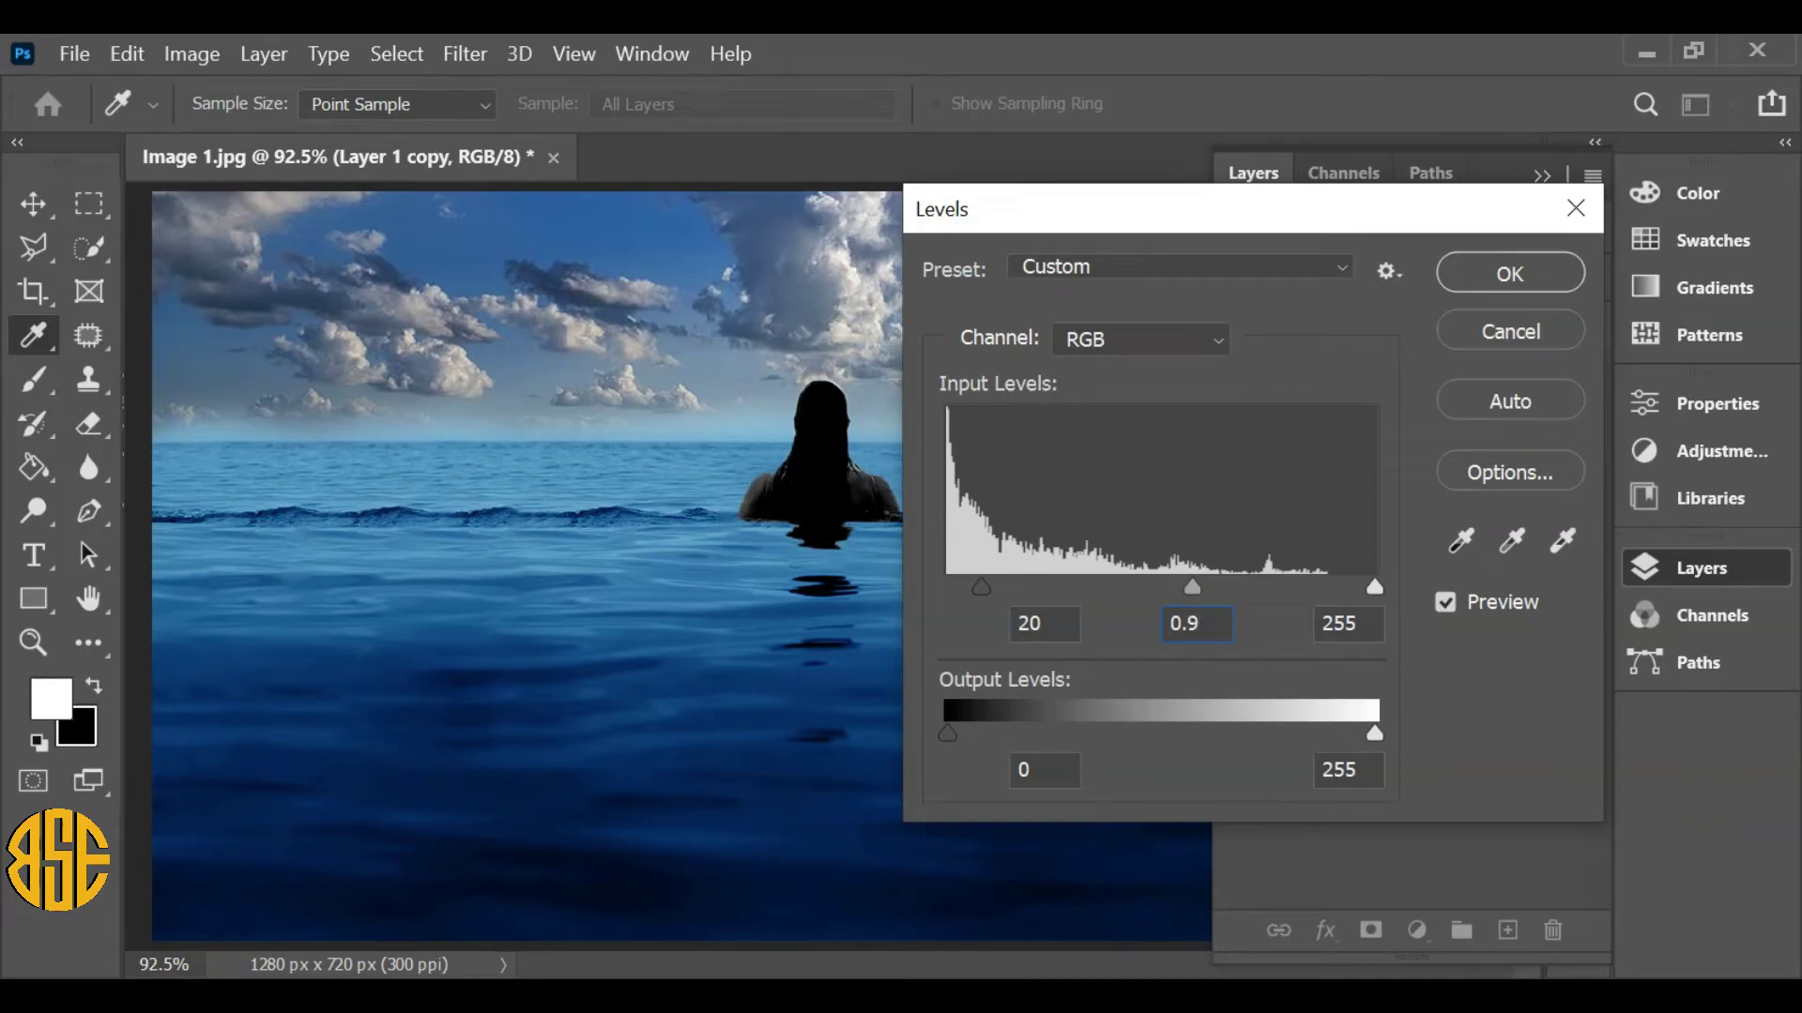
left_click(1492, 274)
key("e")
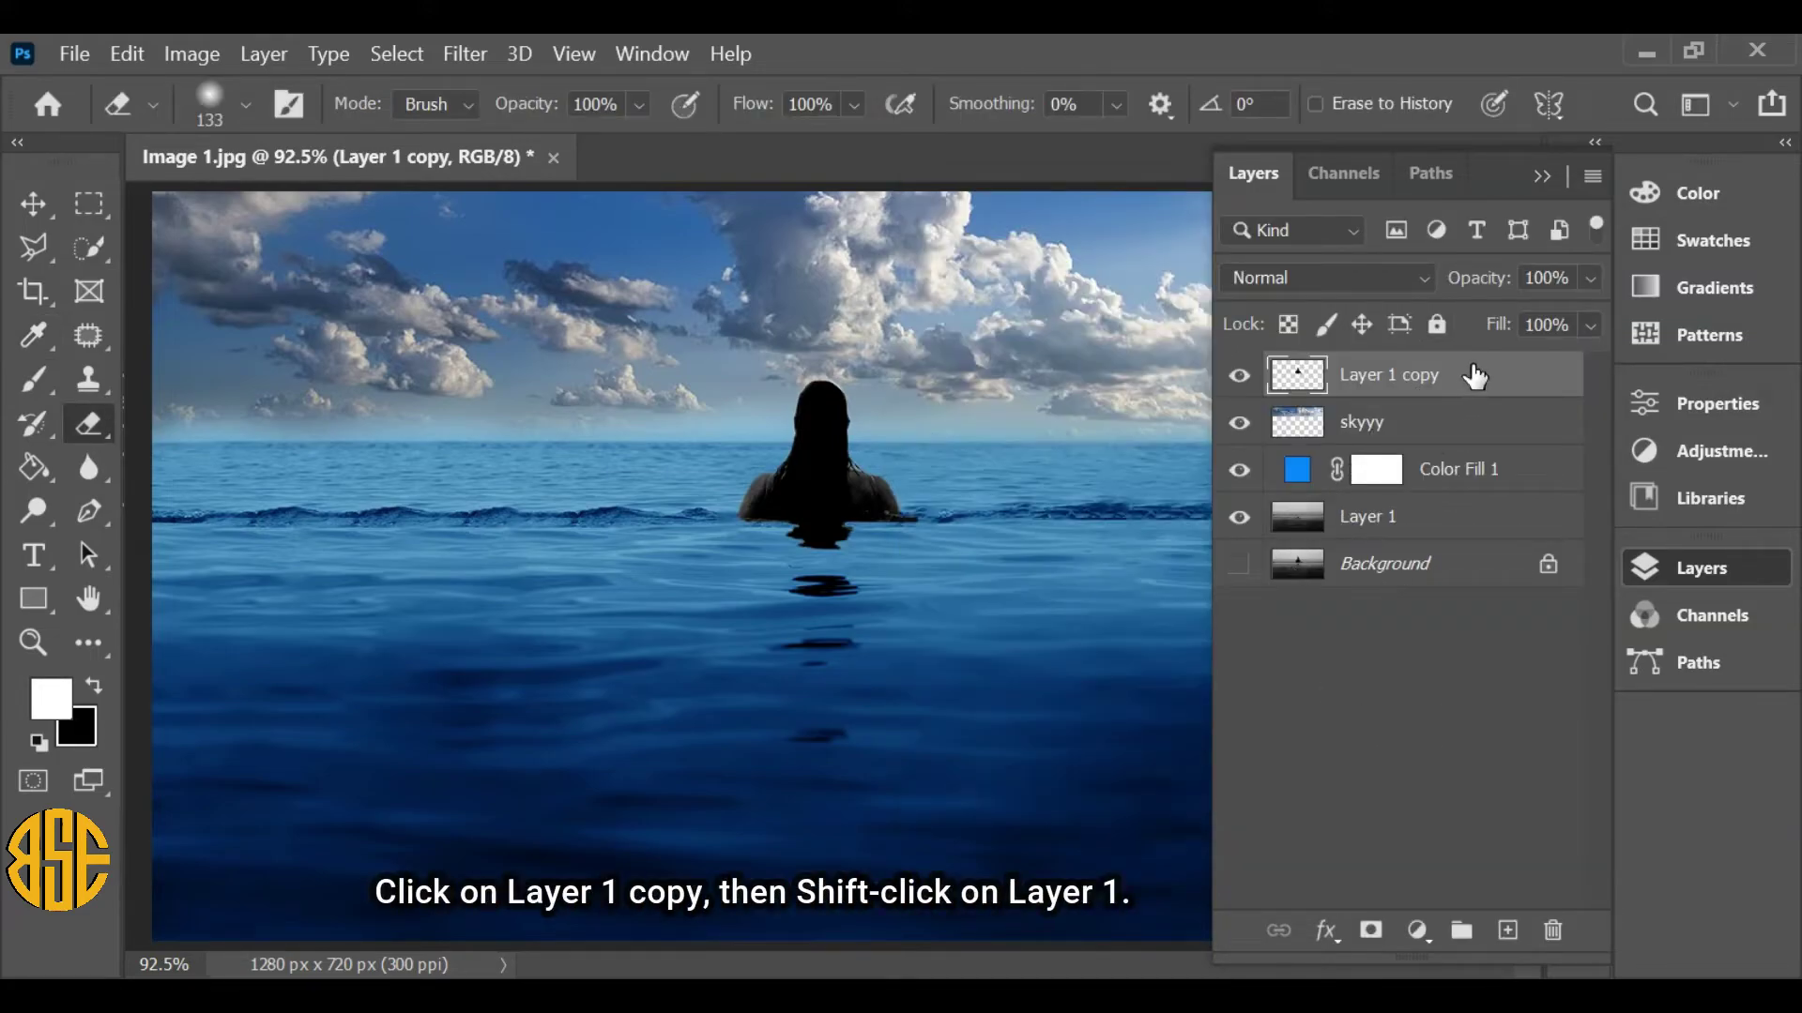
- Merge all layers from Layer 1 copy down to Layer 1 into a single layer, leaving out the Background
left_click(1470, 522, "shift")
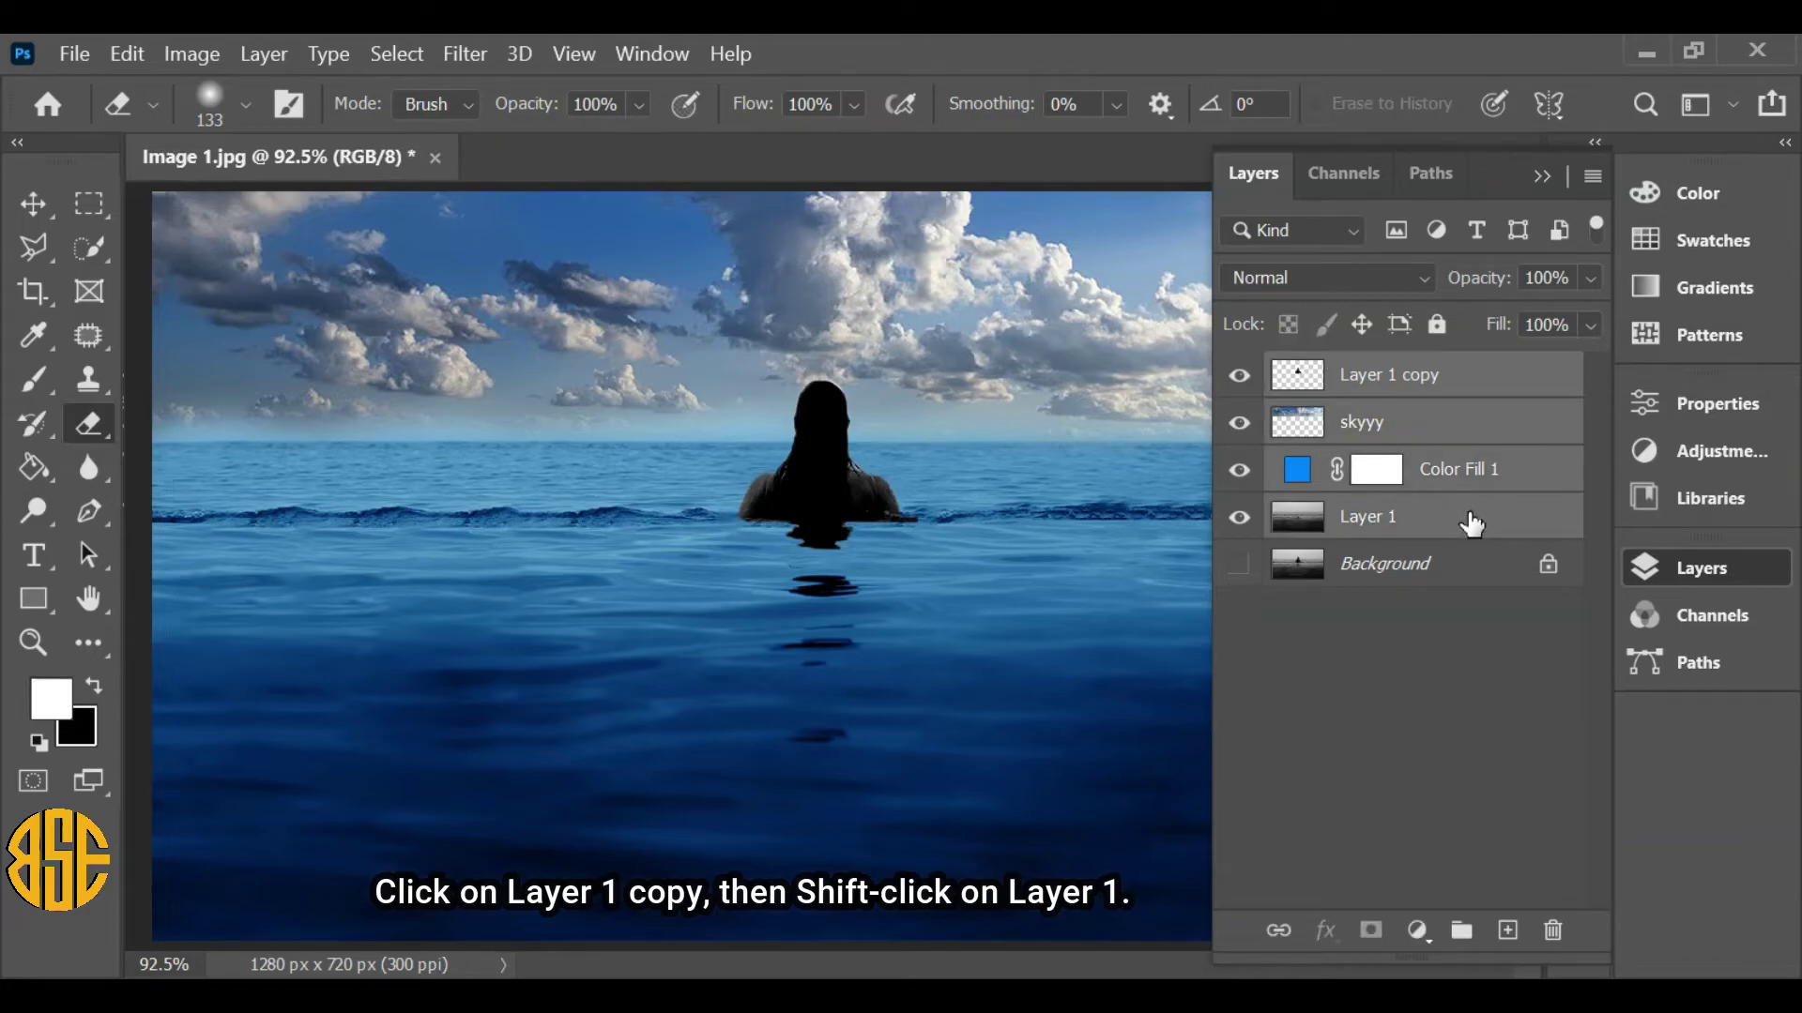
right_click(1470, 522)
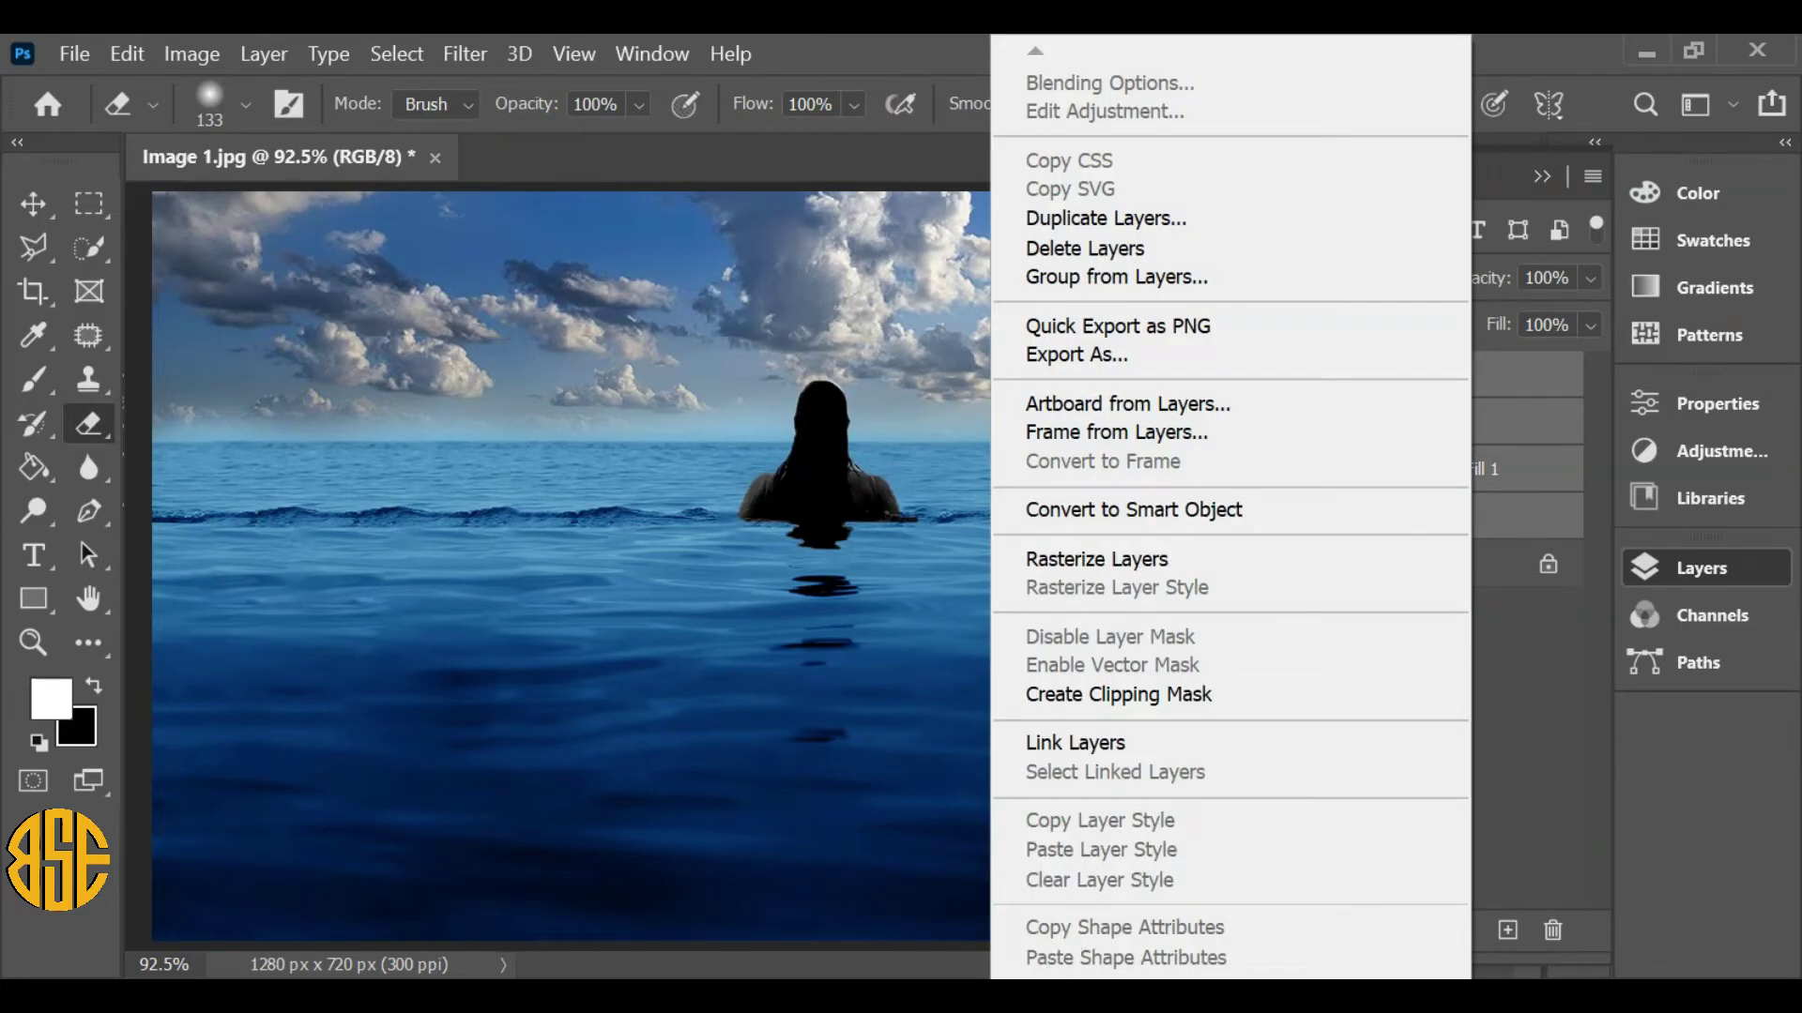
mouse_move(1248, 987)
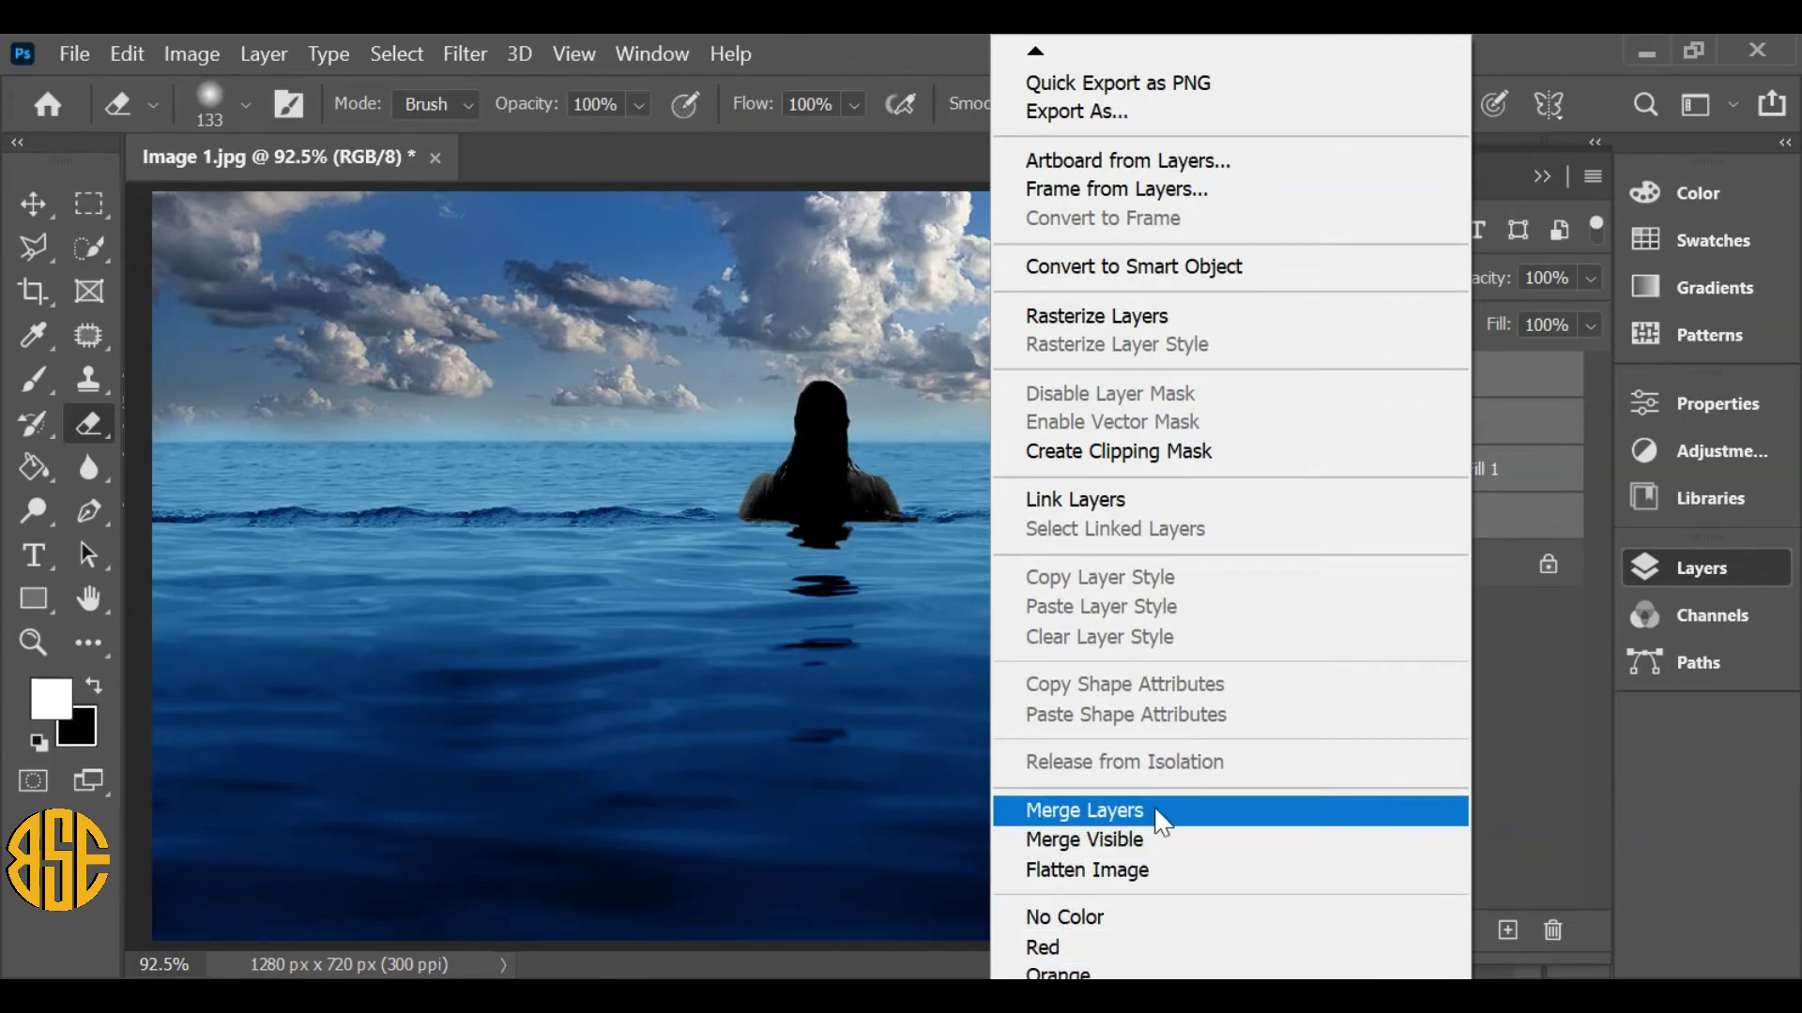
left_click(1083, 810)
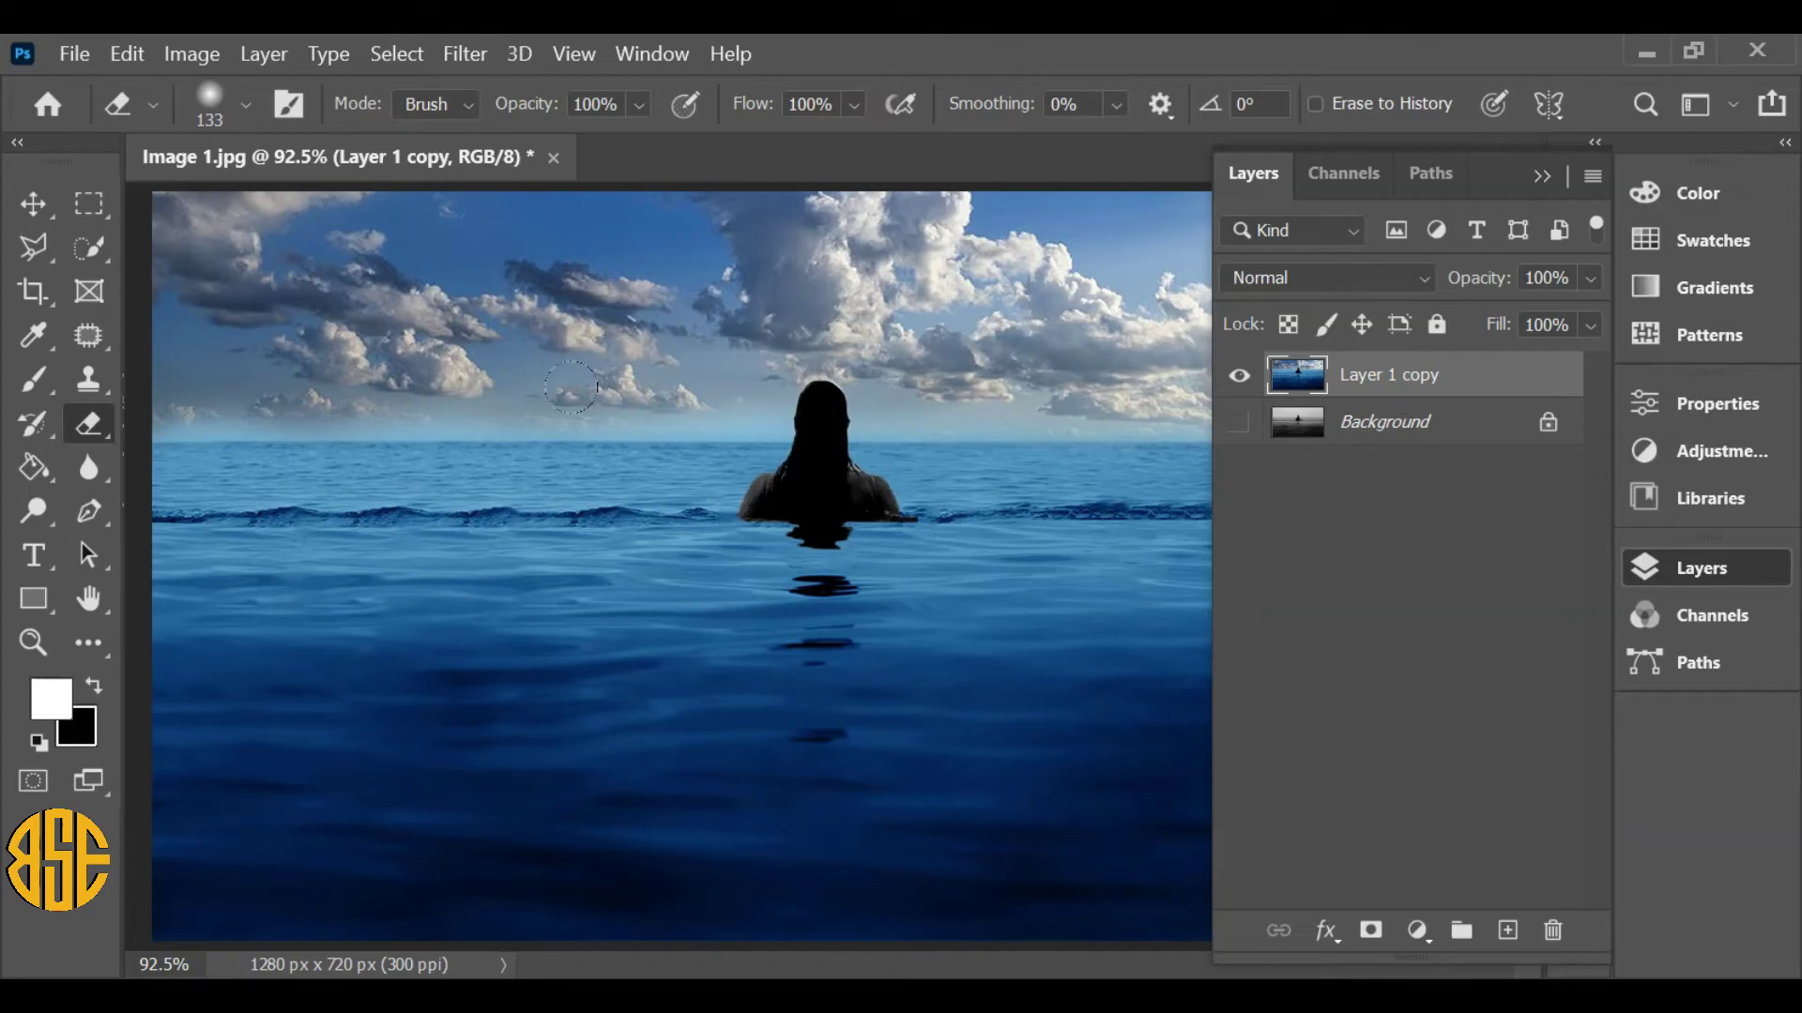
- Apply the Camera Raw Filter to the merged layer using the Bright preset from the Color group
left_click(466, 58)
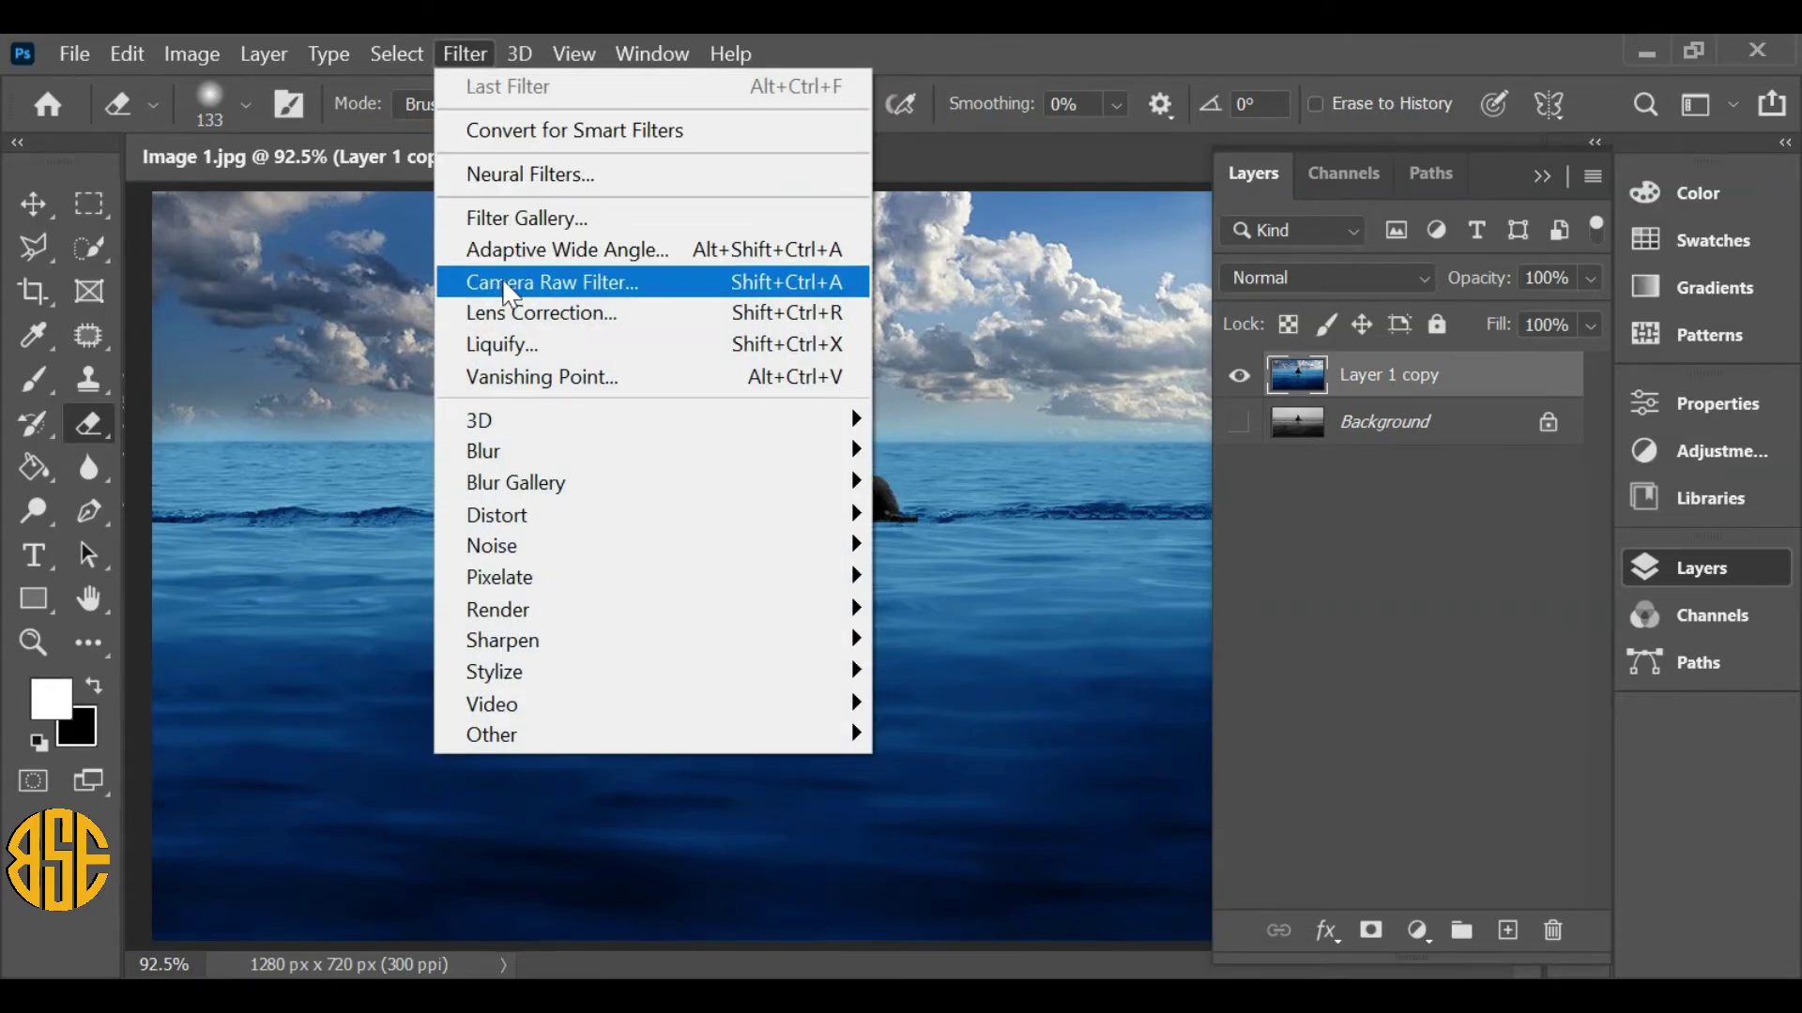
left_click(633, 286)
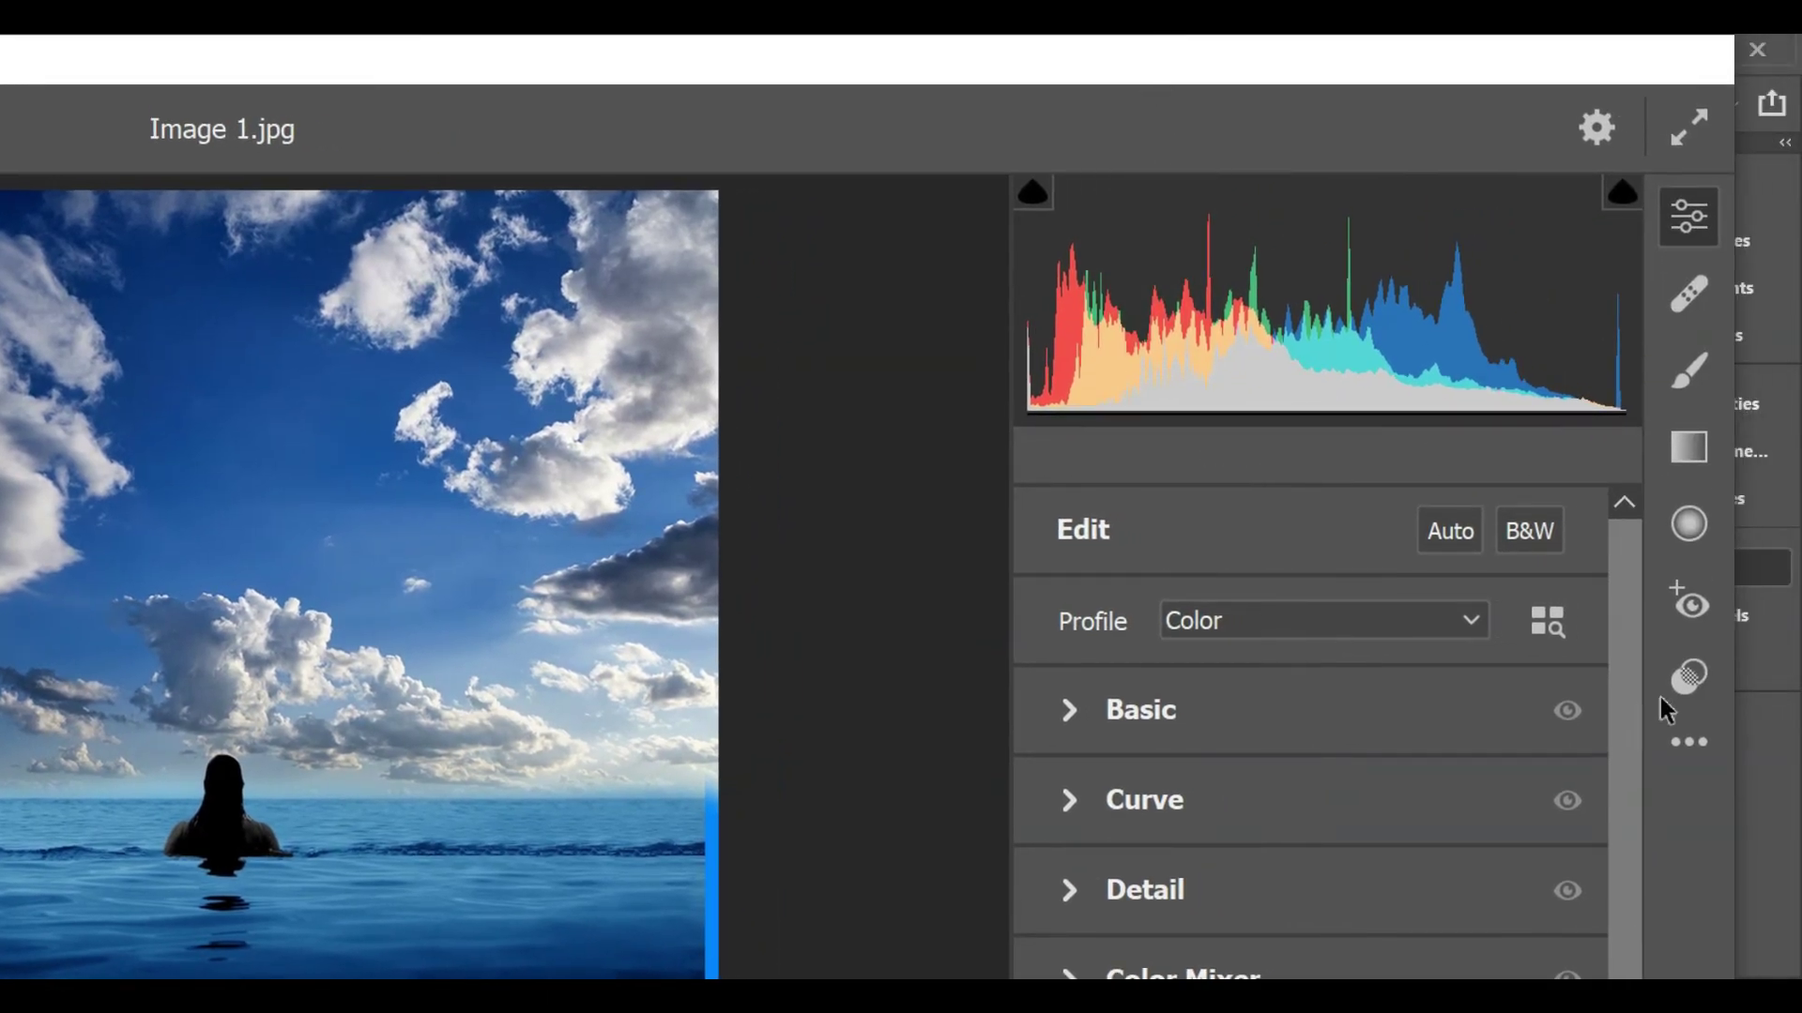
left_click(1688, 679)
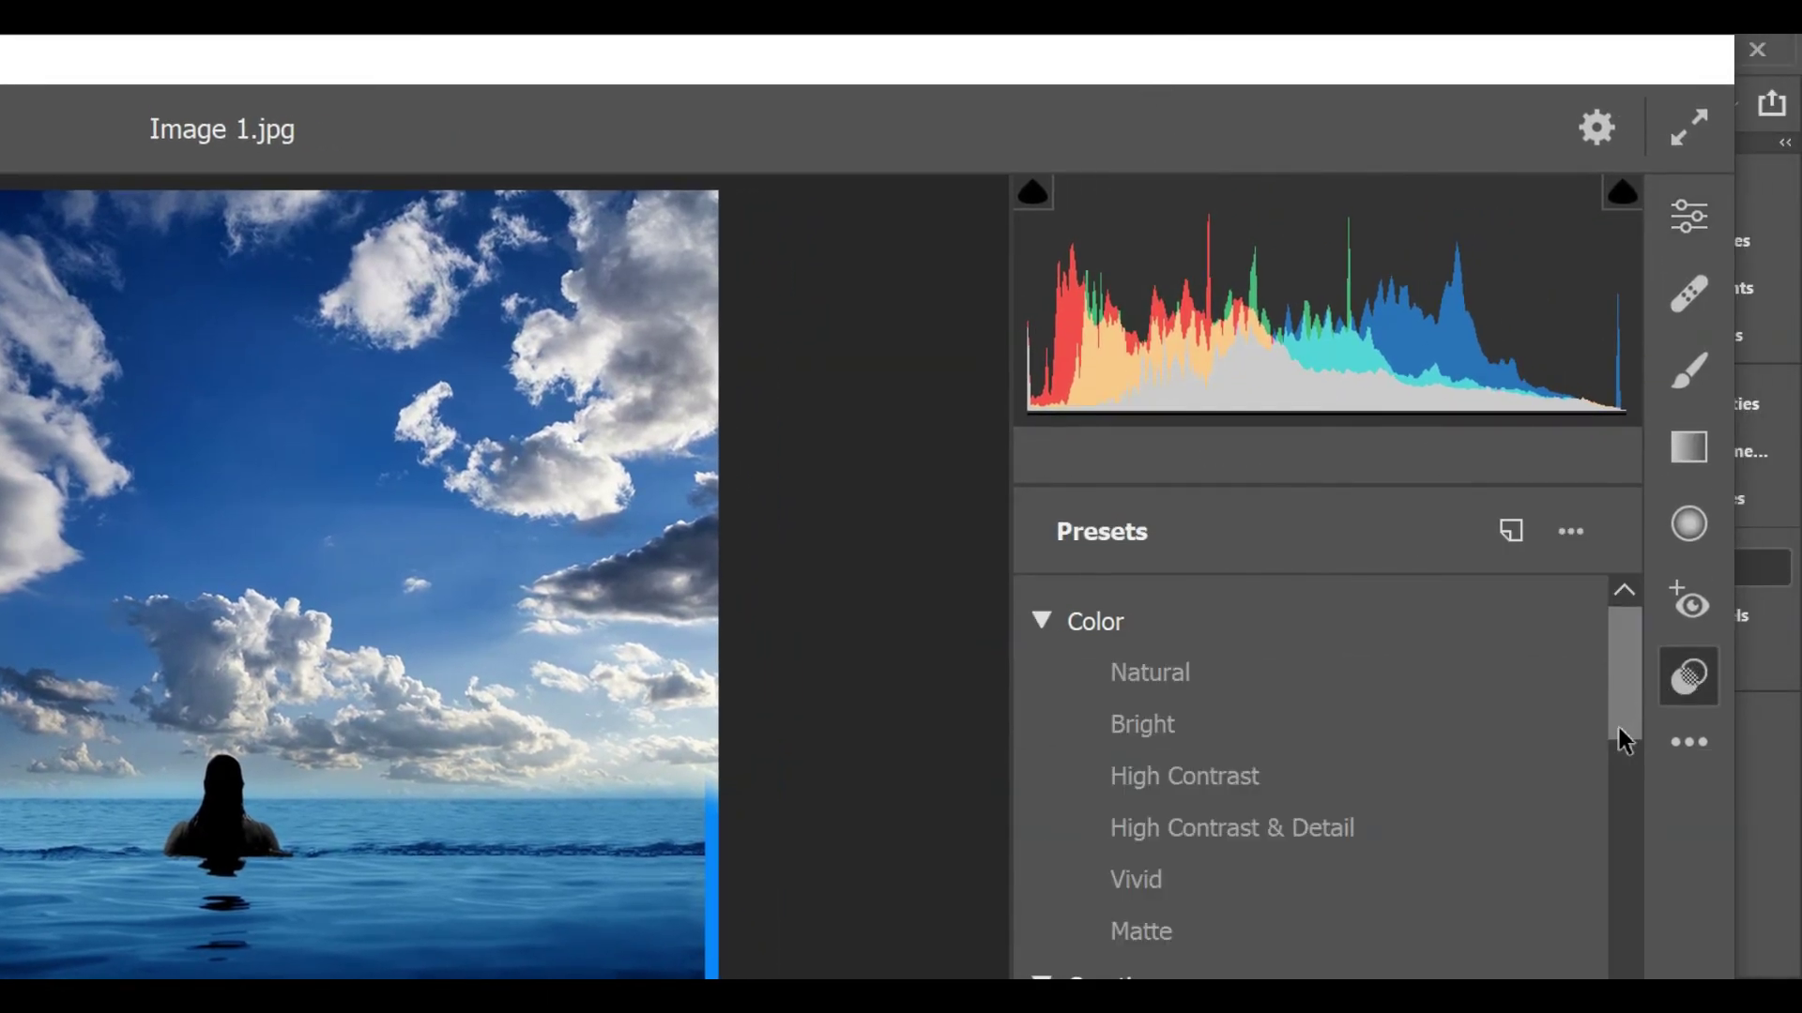
left_click(1035, 617)
left_click(1035, 615)
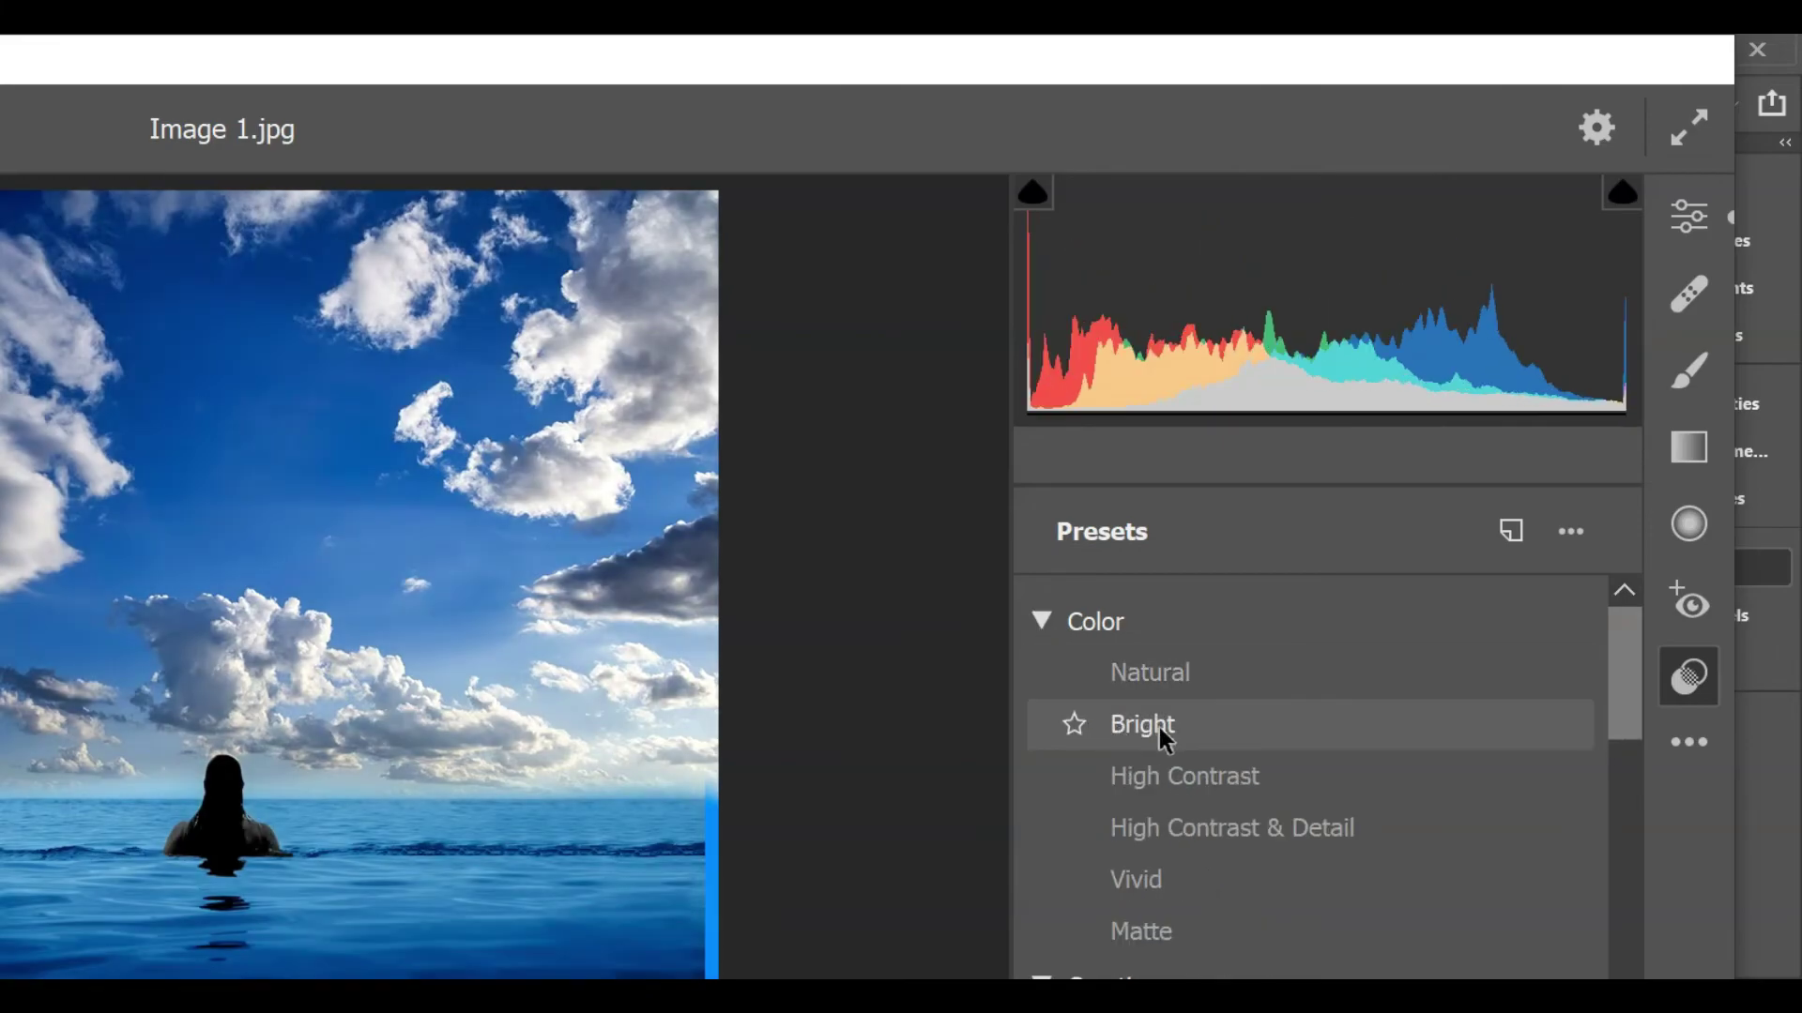
left_click(1208, 723)
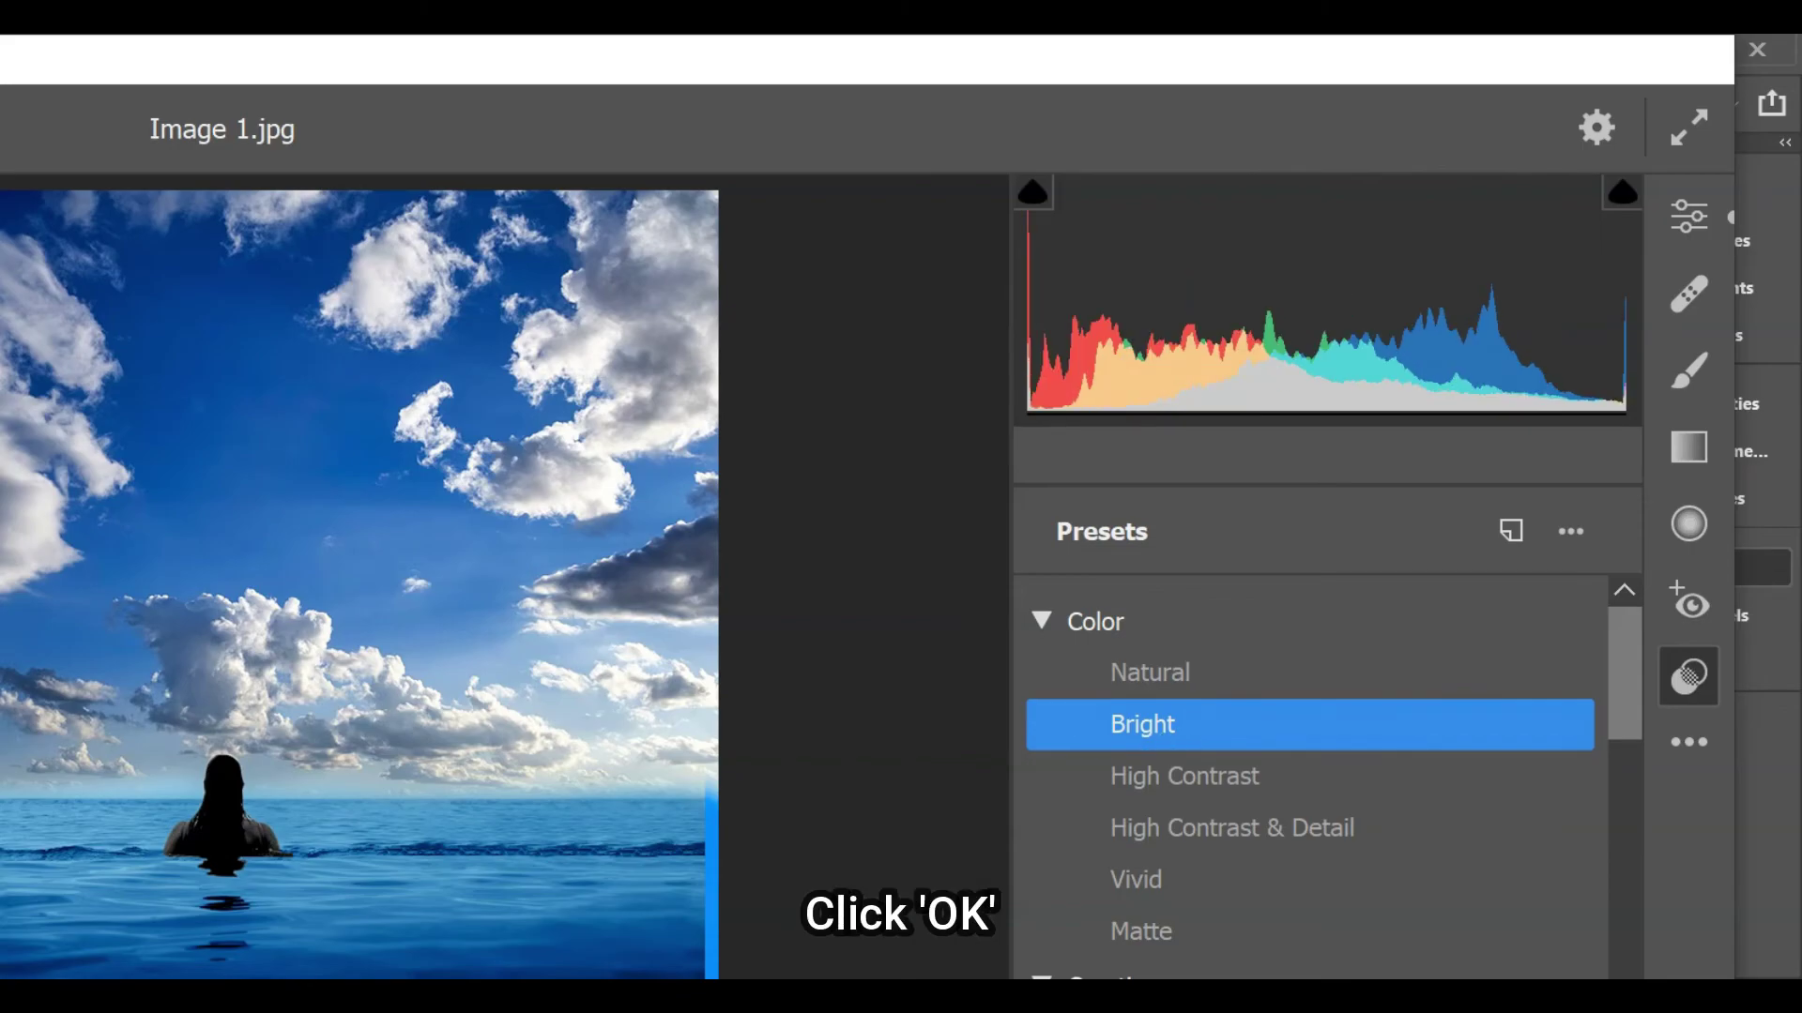
key("Return")
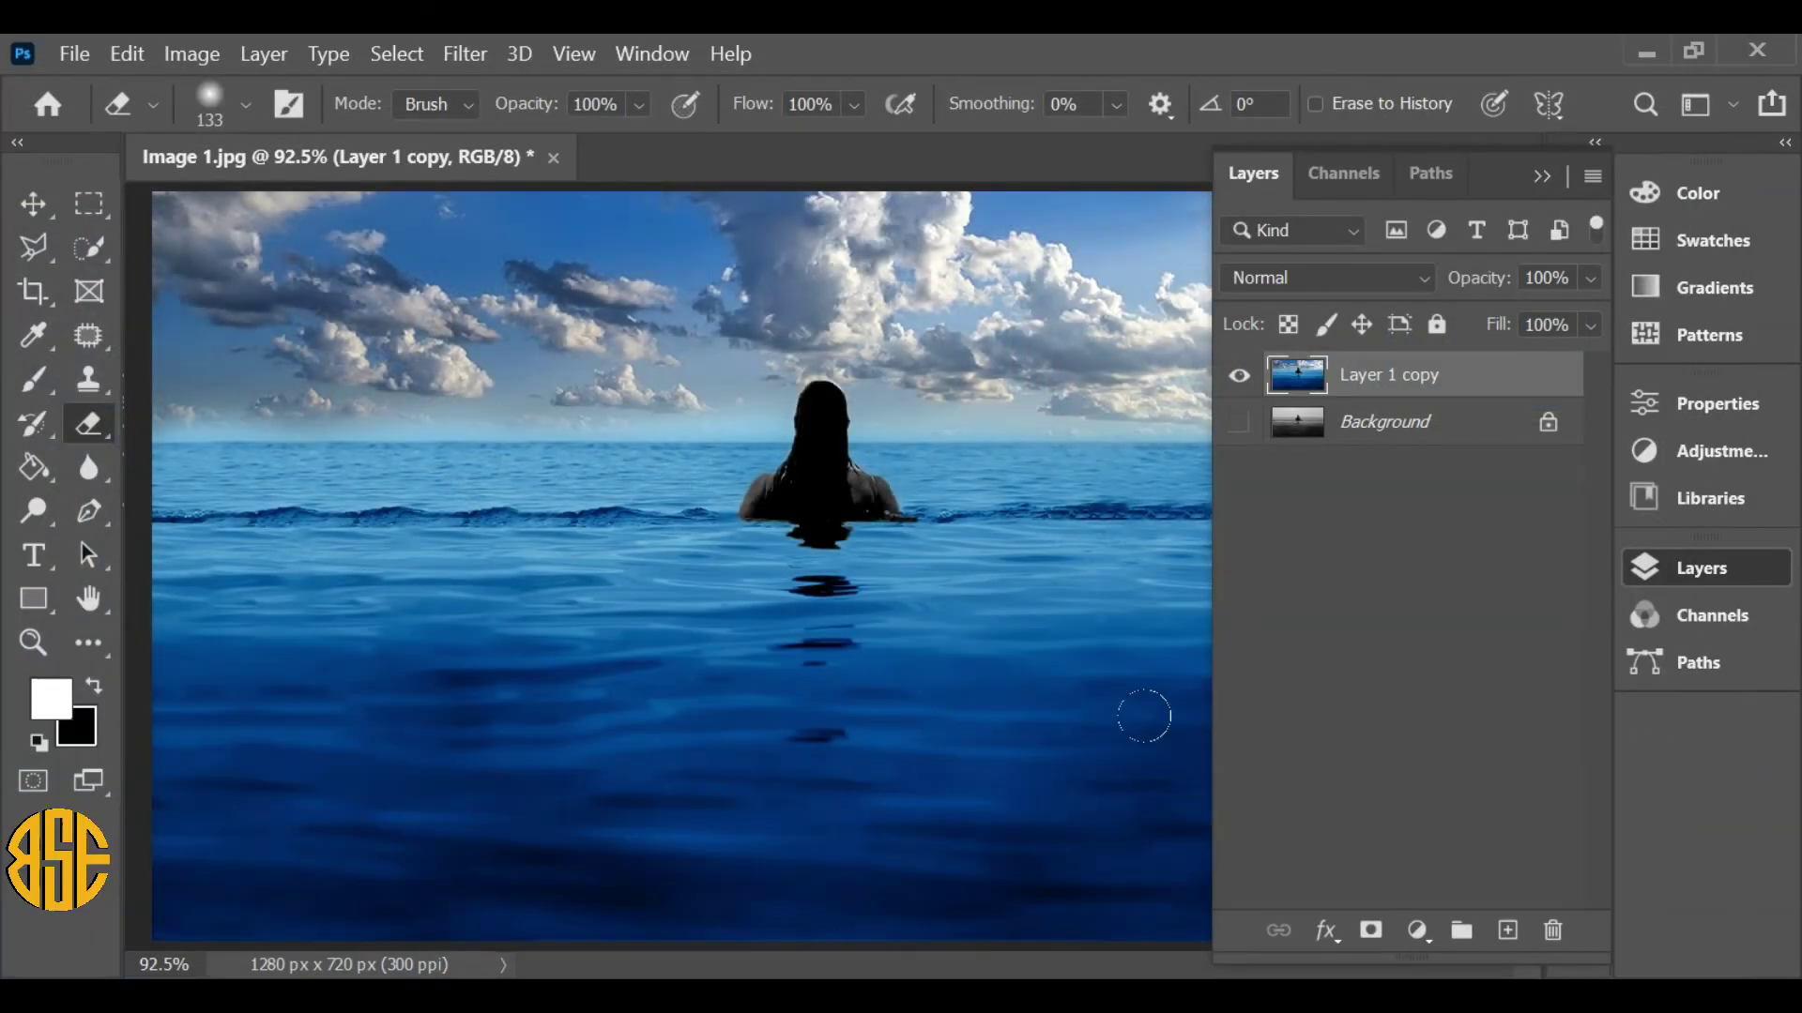
- Compare the finished composite with the original Background by toggling the merged layer's visibility, and view the whole image without the layer list
left_click(1239, 377)
left_click(1239, 379)
left_click(1238, 379)
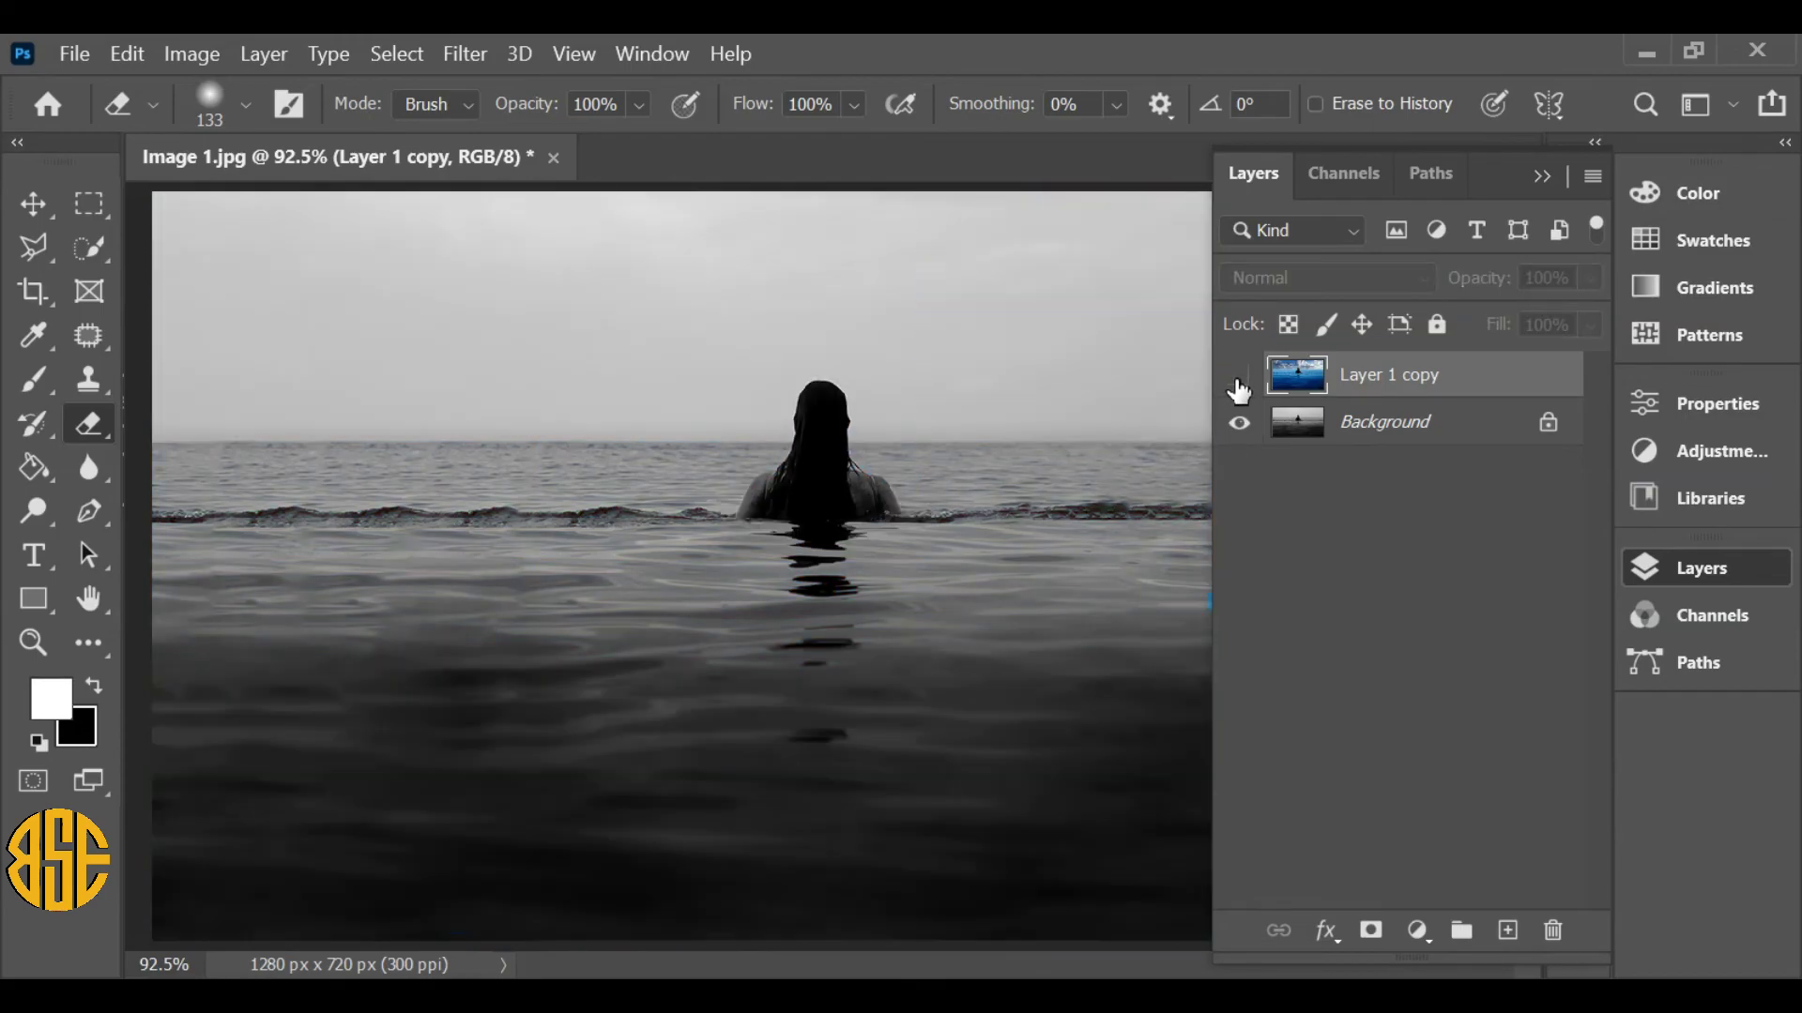
left_click(1239, 379)
left_click(1239, 379)
left_click(1239, 379)
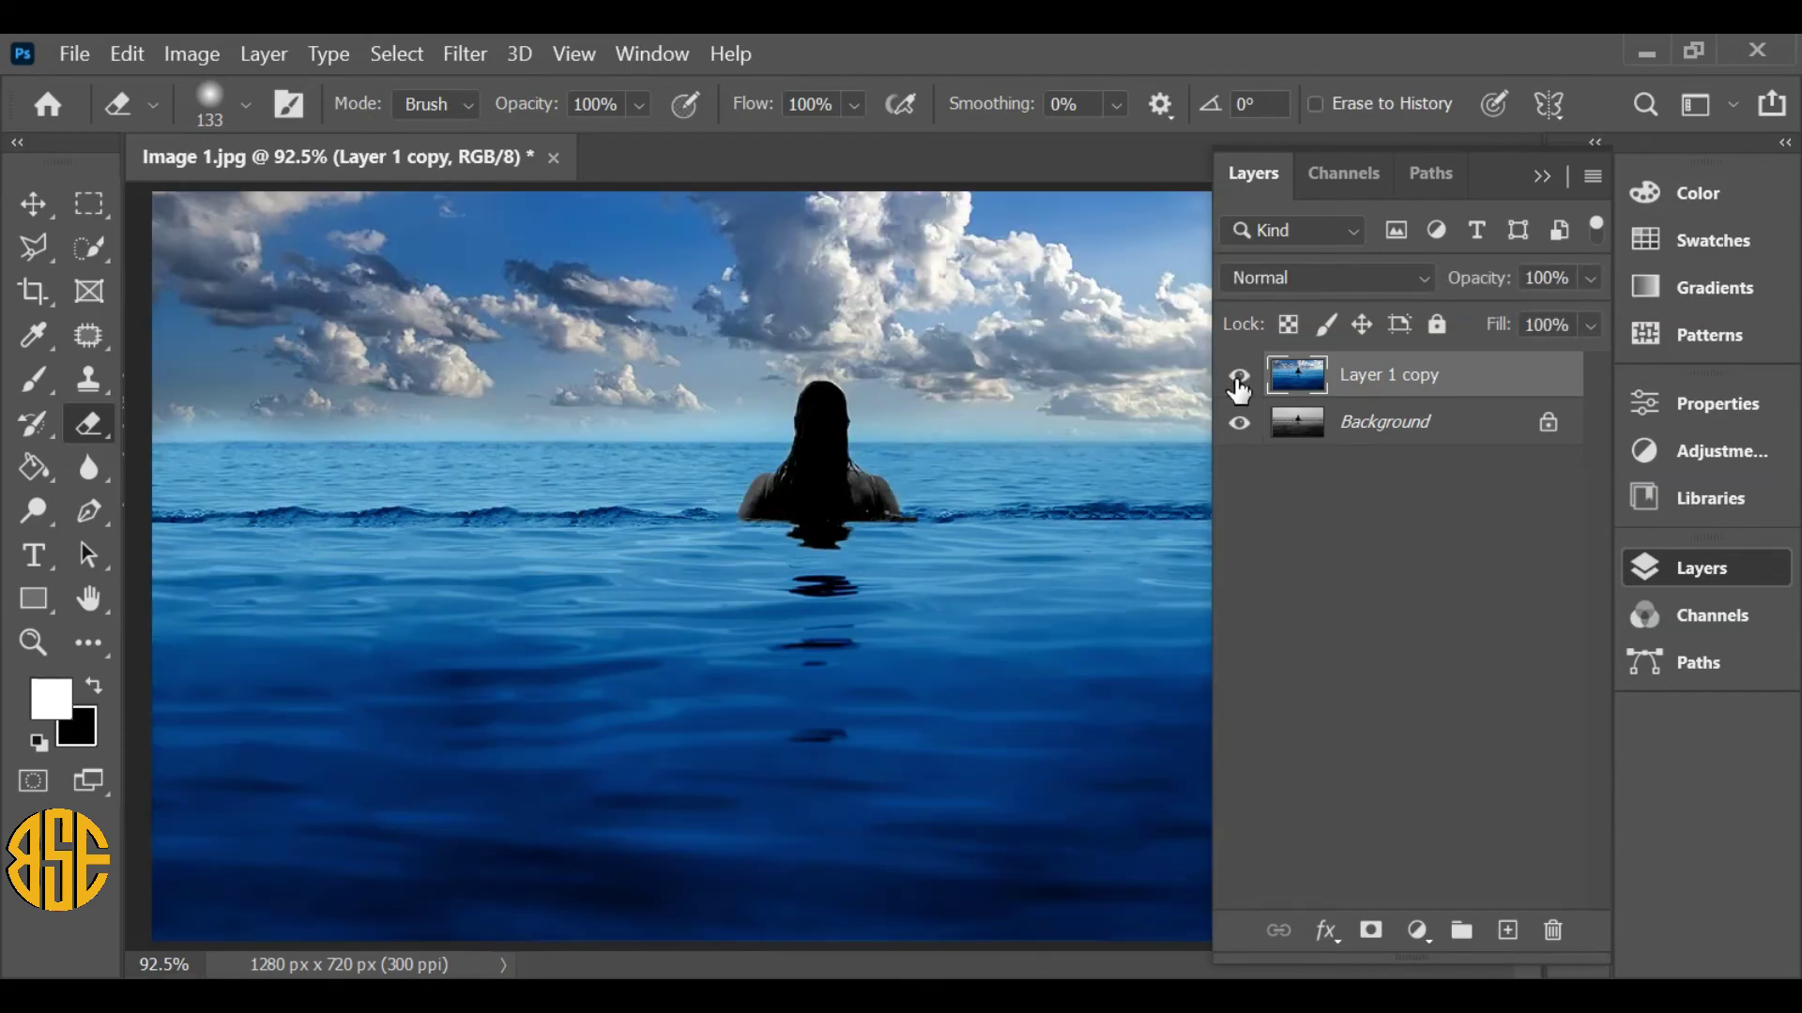
left_click(1702, 566)
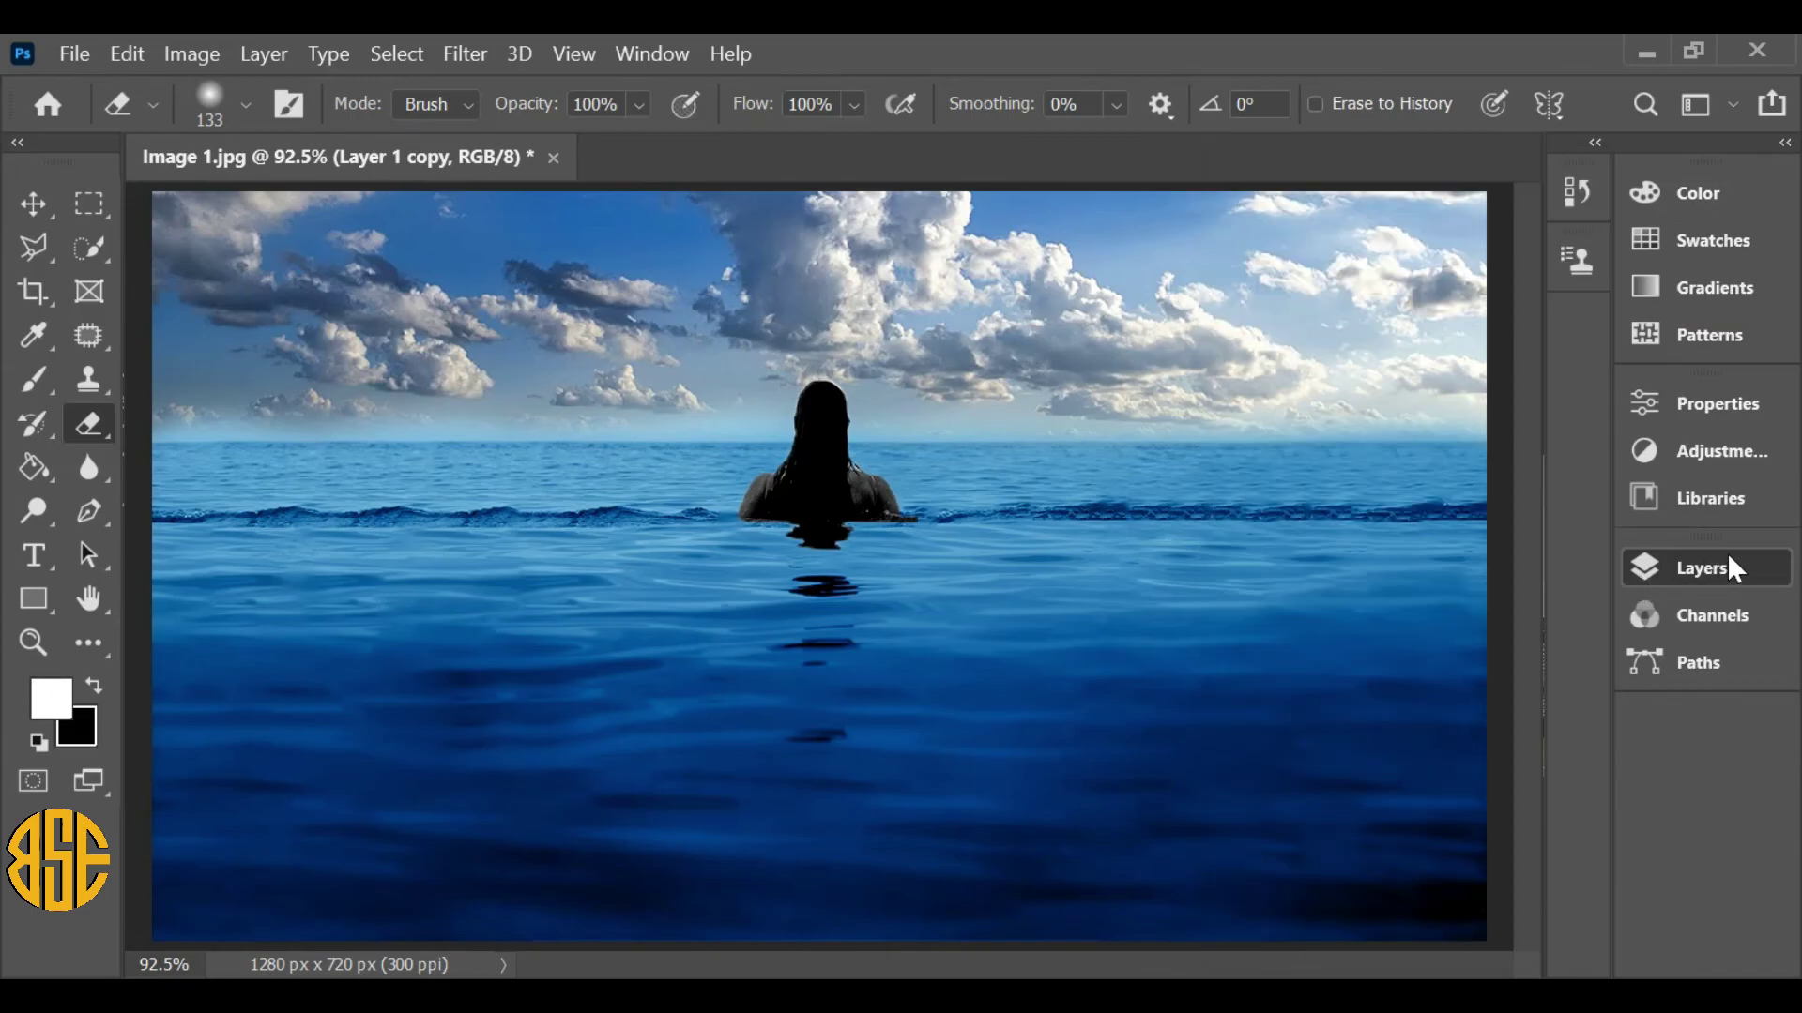